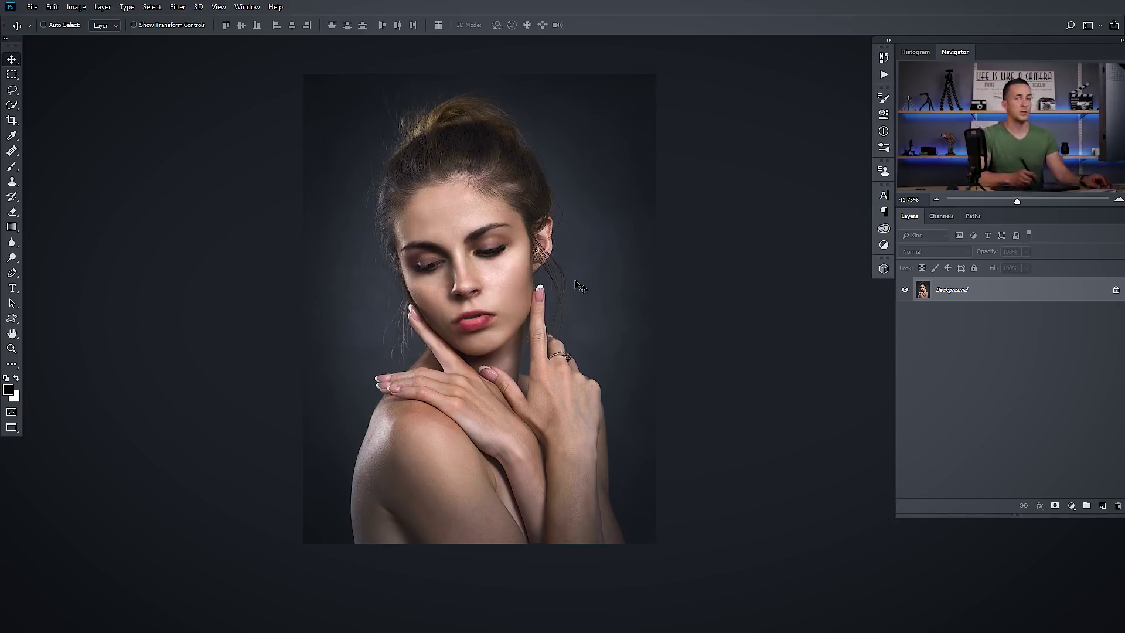
# - Draw a freehand lasso selection around the pink rose in the roses document
pyautogui.hotkey('ctrl', 'Tab')
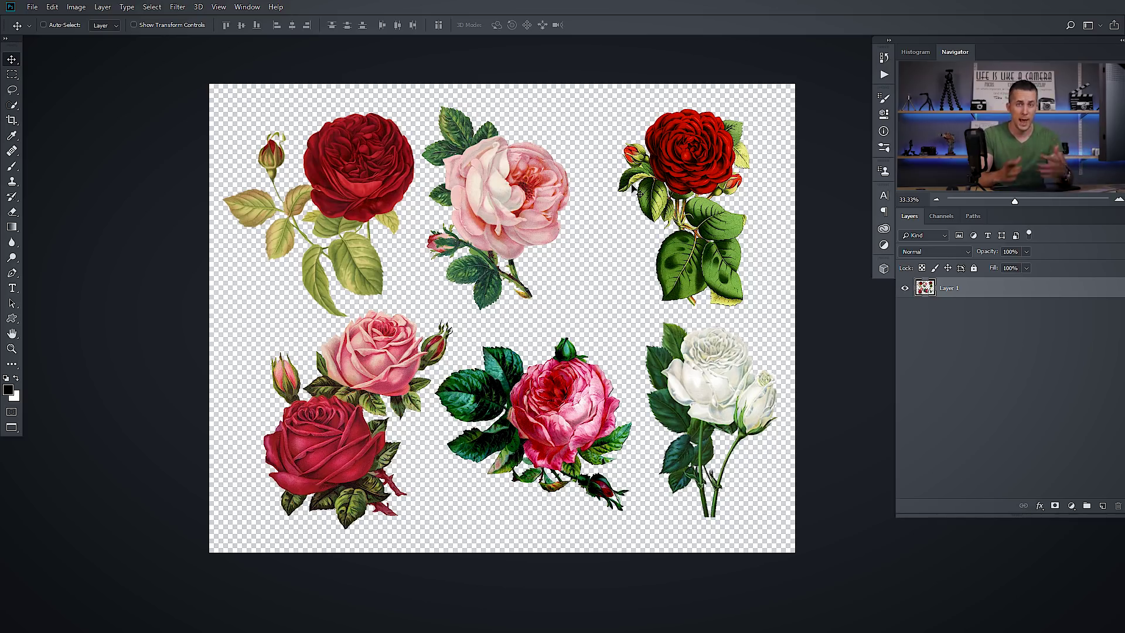
pyautogui.press('l')
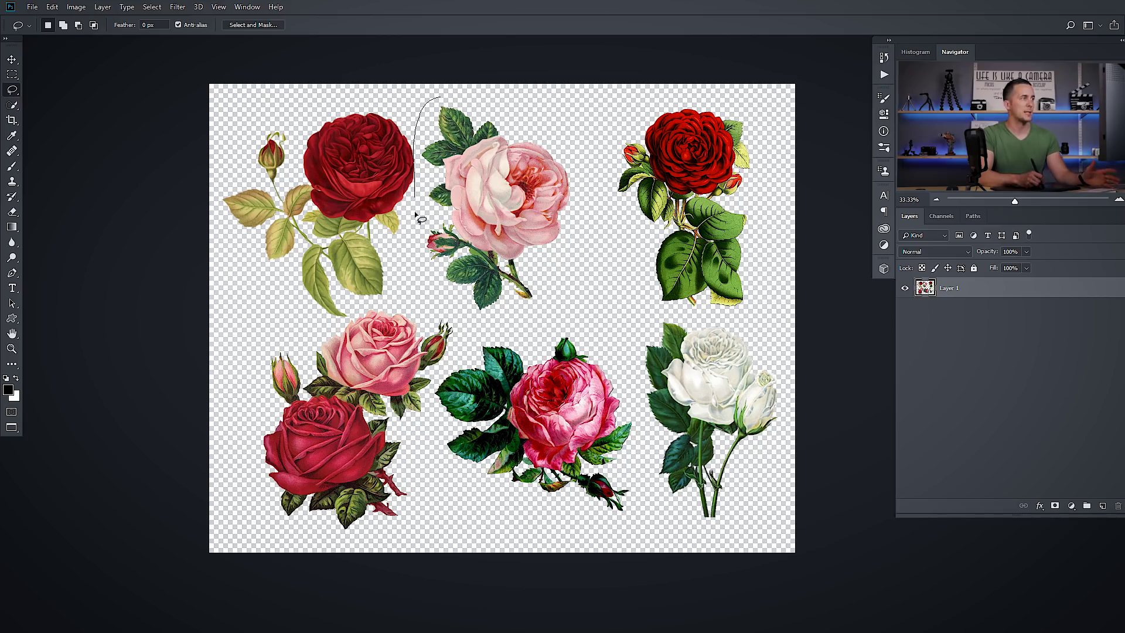
pyautogui.moveTo(417, 217); pyautogui.dragTo(455, 109)
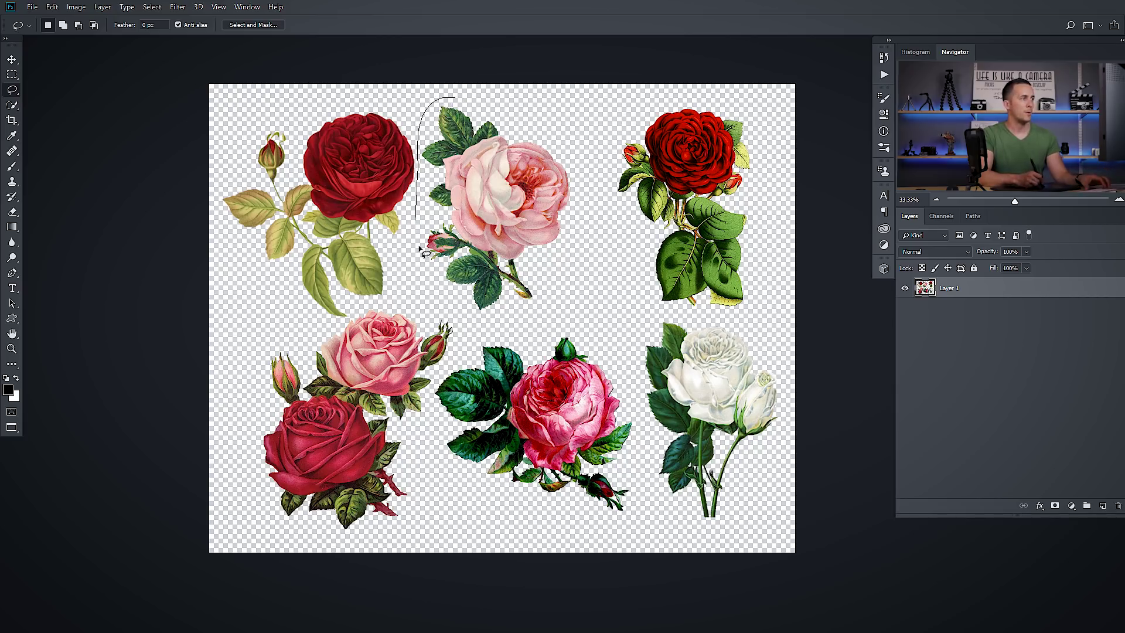
pyautogui.moveTo(516, 333)
pyautogui.mouseDown()
pyautogui.moveTo(575, 271)
pyautogui.moveTo(581, 177)
pyautogui.moveTo(542, 117)
pyautogui.moveTo(463, 97)
pyautogui.mouseUp()
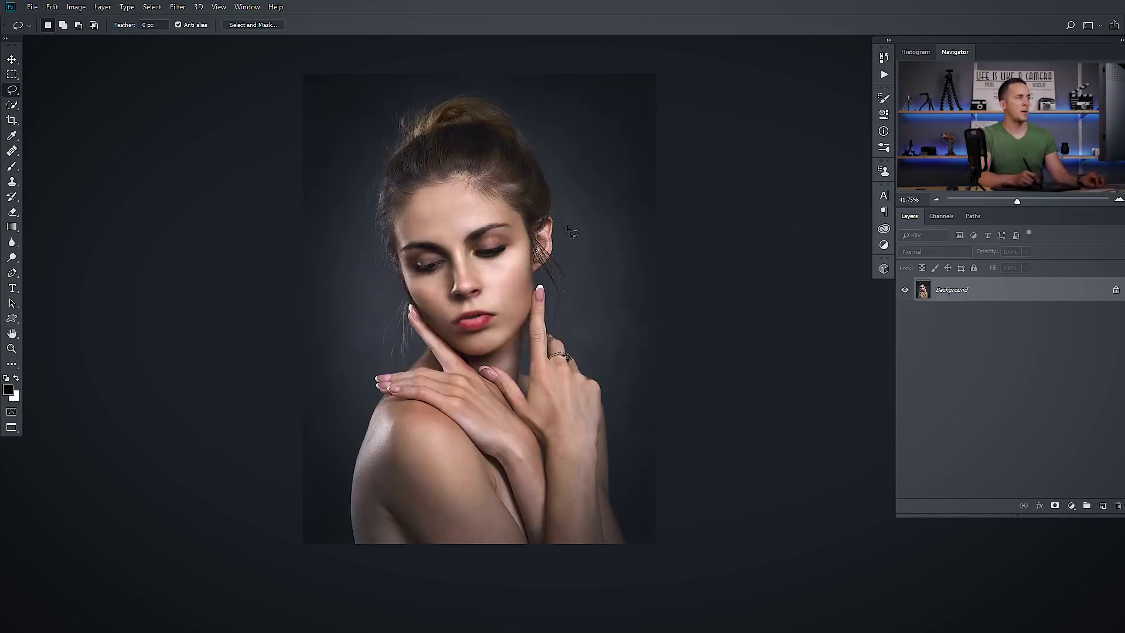
# - Paste the pink rose, then shrink, move and slightly tilt it onto her upper arm
pyautogui.hotkey('ctrl', 'v')
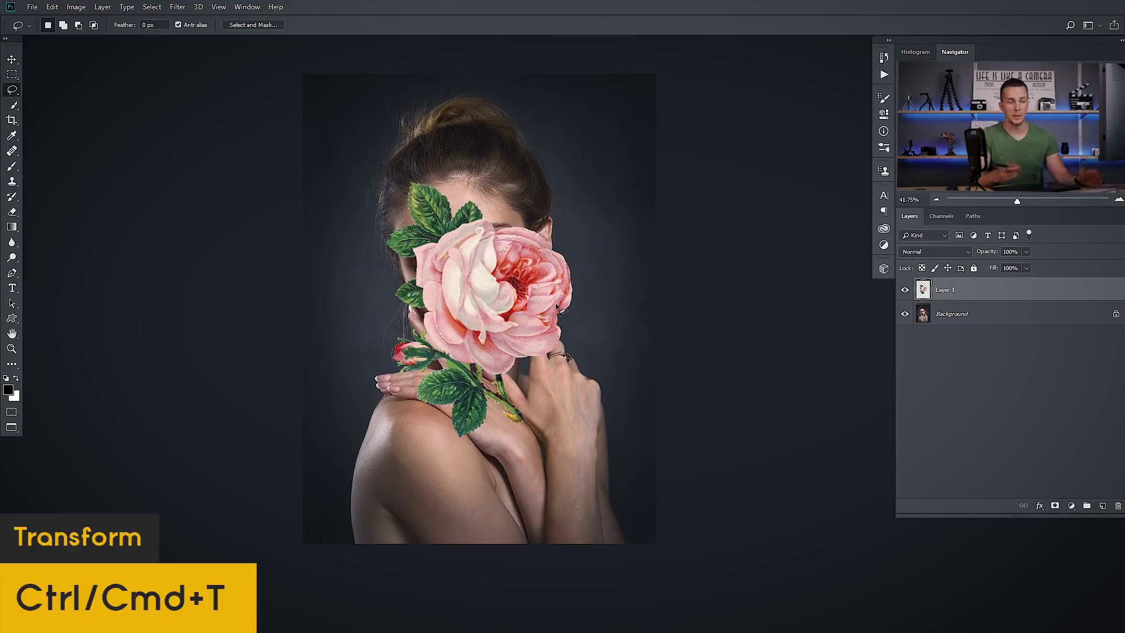
pyautogui.hotkey('ctrl', 't')
pyautogui.moveTo(562, 176); pyautogui.dragTo(467, 323)
pyautogui.moveTo(451, 373); pyautogui.dragTo(462, 462)
pyautogui.scroll(5, 463, 462)
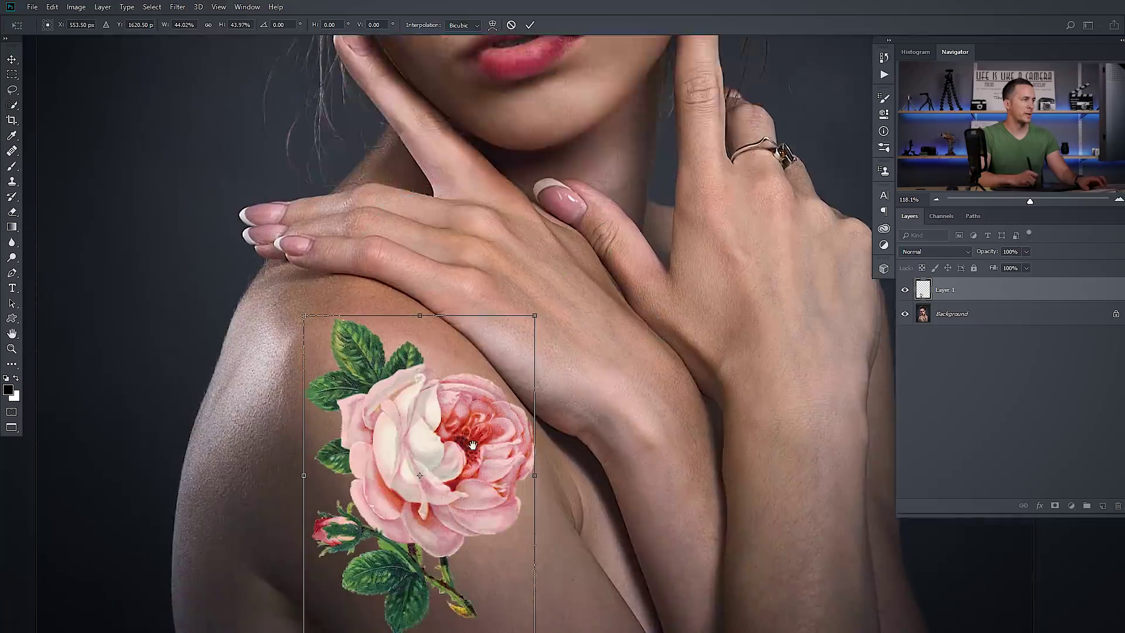
pyautogui.moveTo(519, 324); pyautogui.dragTo(515, 277)
pyautogui.scroll(-3, 548, 313)
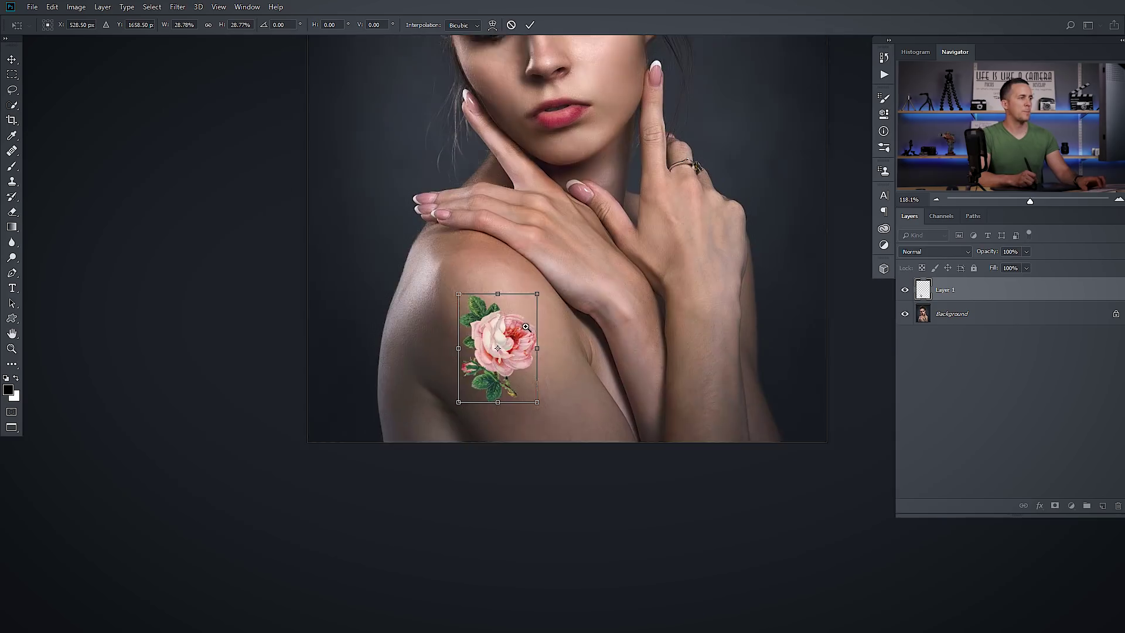
pyautogui.moveTo(574, 316); pyautogui.dragTo(563, 293)
pyautogui.press('Return')
# - Re-centre the portrait in the view with the Move tool
pyautogui.press('l')
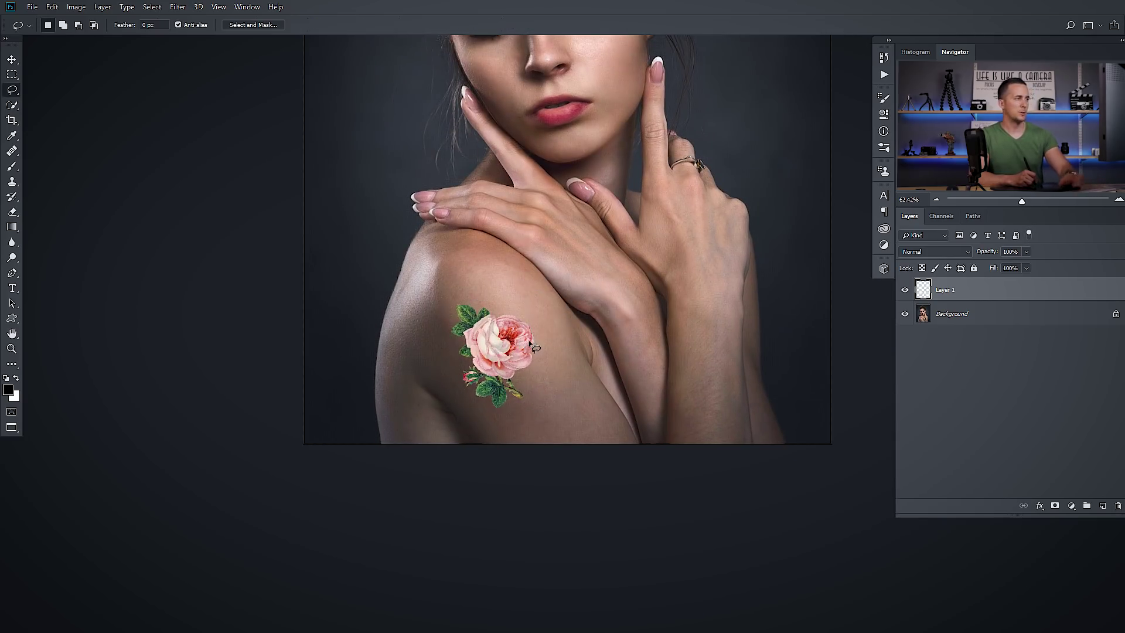
pyautogui.scroll(-2, 551, 333)
pyautogui.press('v')
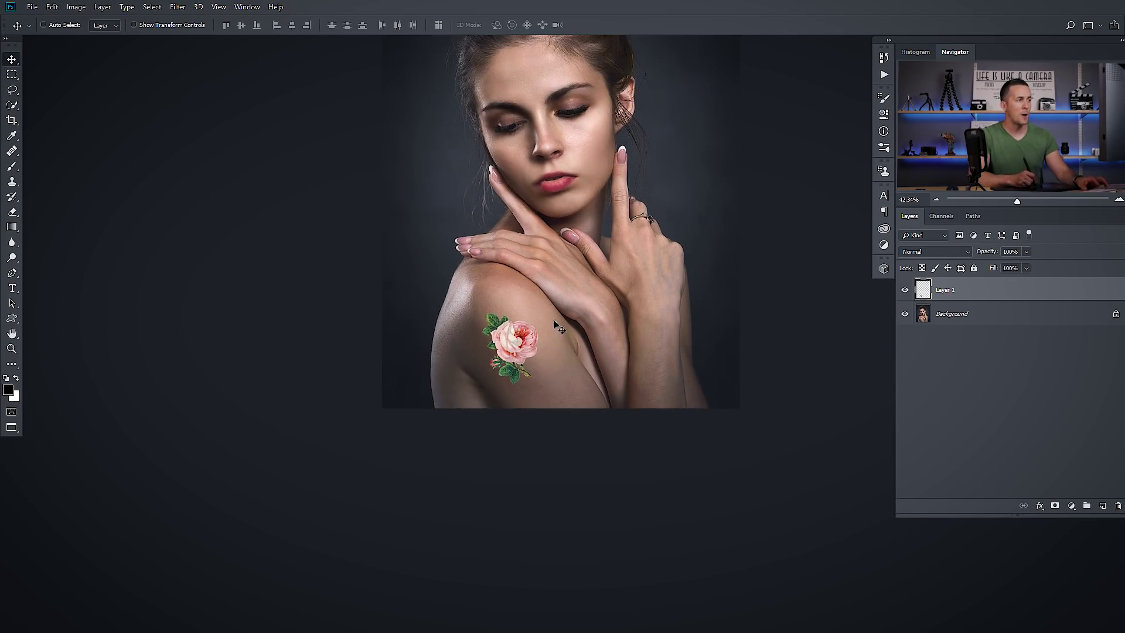
pyautogui.moveTo(559, 328); pyautogui.dragTo(507, 366)
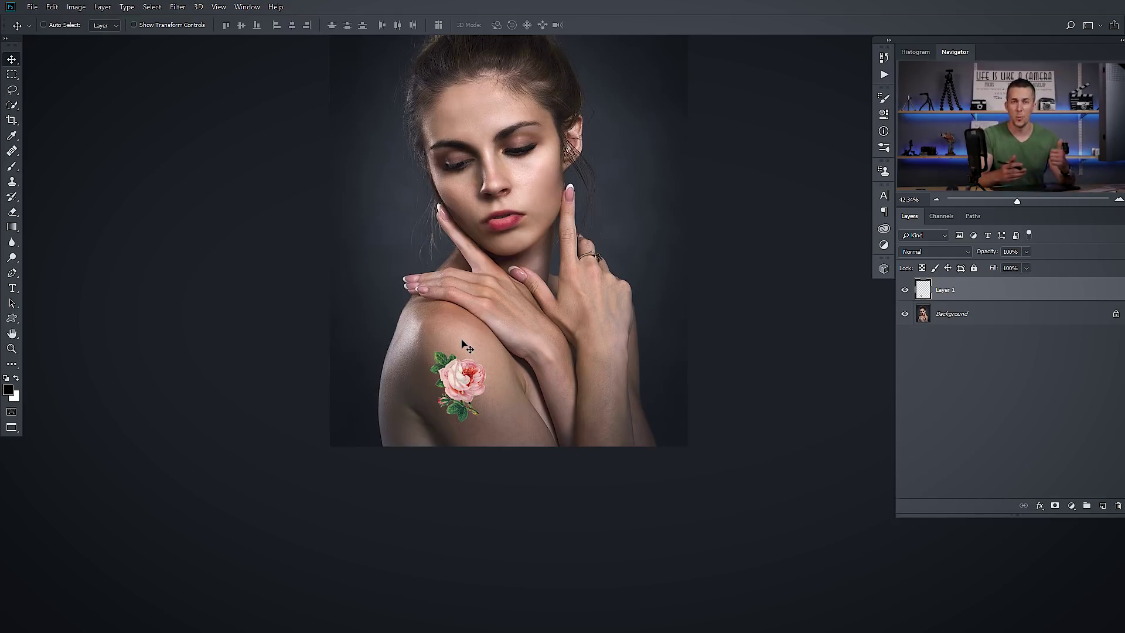
# - Set the rose layer's blend mode to Multiply so it blends into the skin
pyautogui.click(921, 252)
pyautogui.click(923, 296)
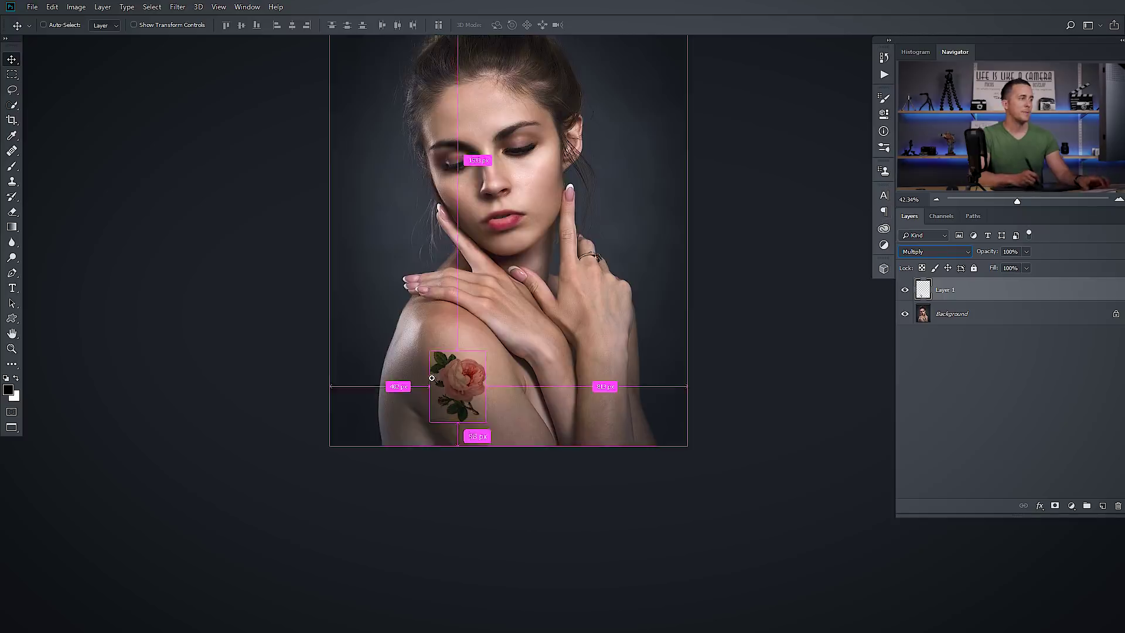
pyautogui.scroll(5, 462, 399)
pyautogui.scroll(3, 495, 416)
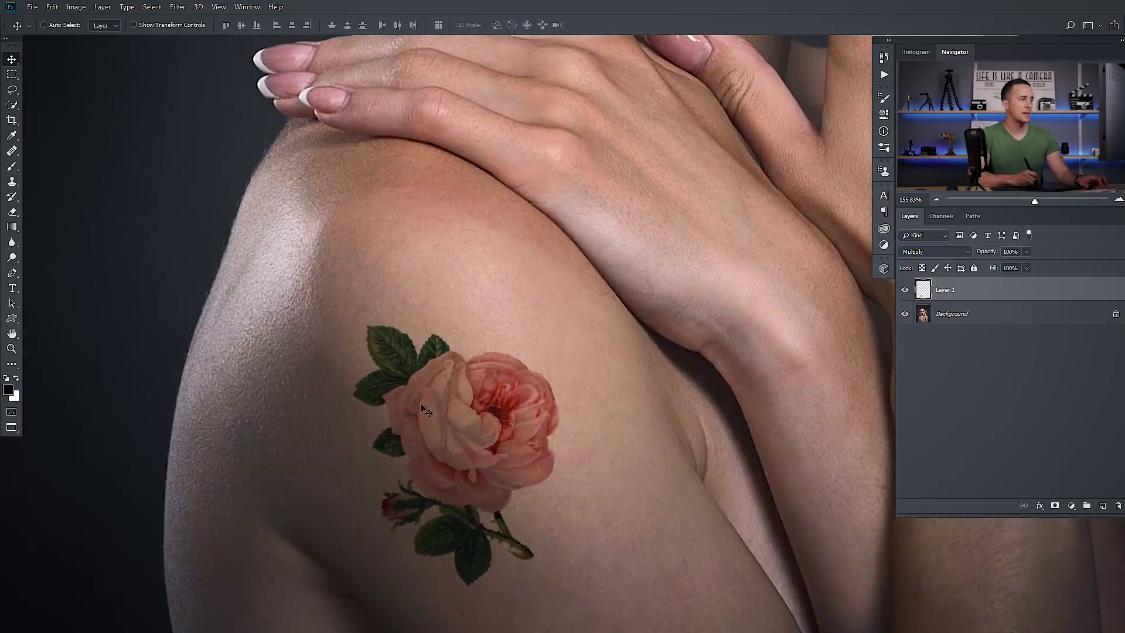
pyautogui.scroll(-5, 553, 381)
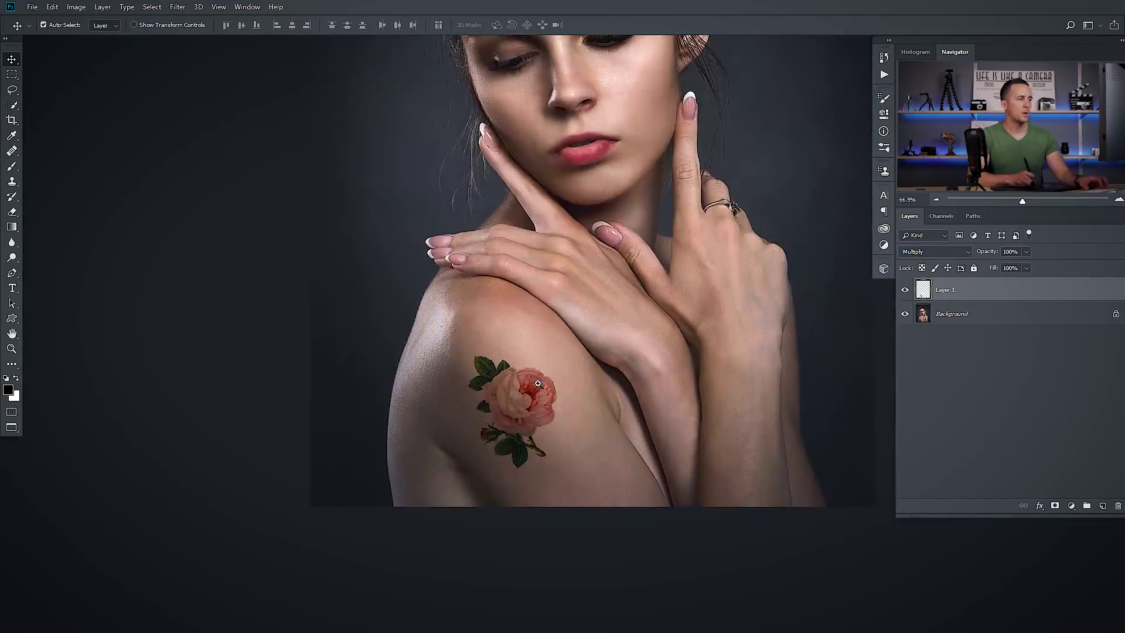
pyautogui.scroll(-3, 538, 383)
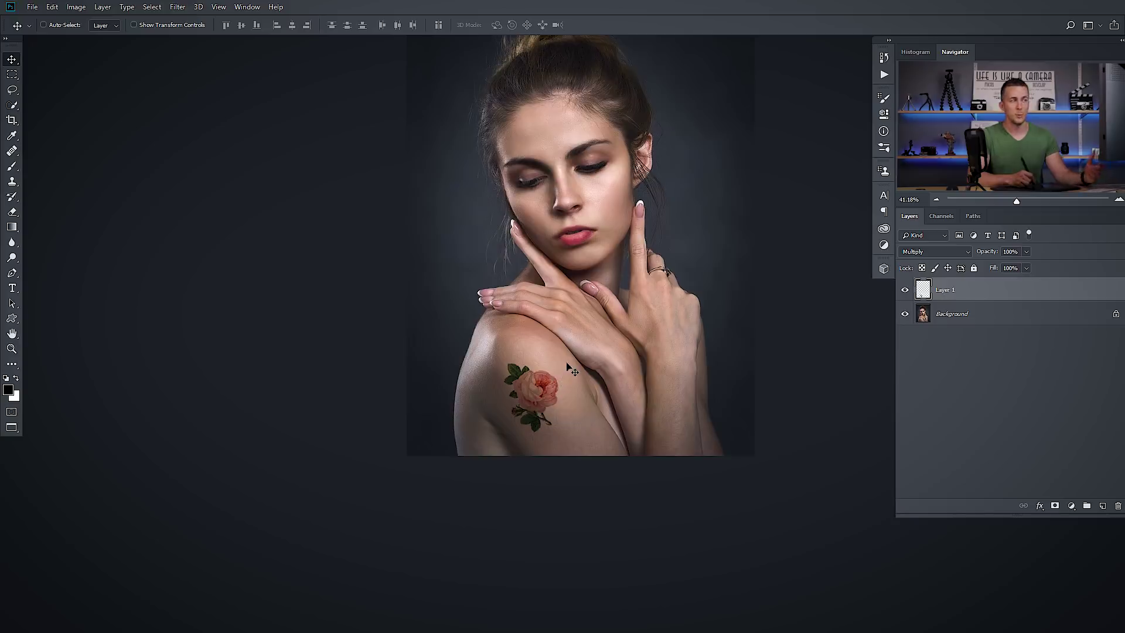
pyautogui.scroll(2, 605, 340)
pyautogui.scroll(3, 519, 411)
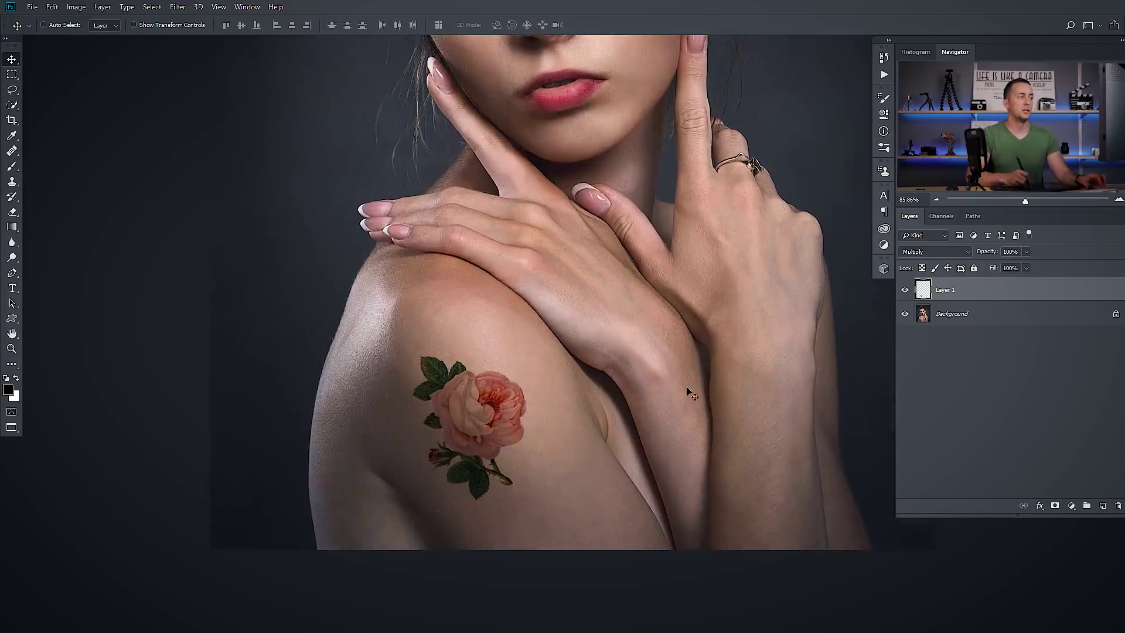
# - Add a Hue/Saturation adjustment layer clipped to the rose layer only
pyautogui.click(1071, 505)
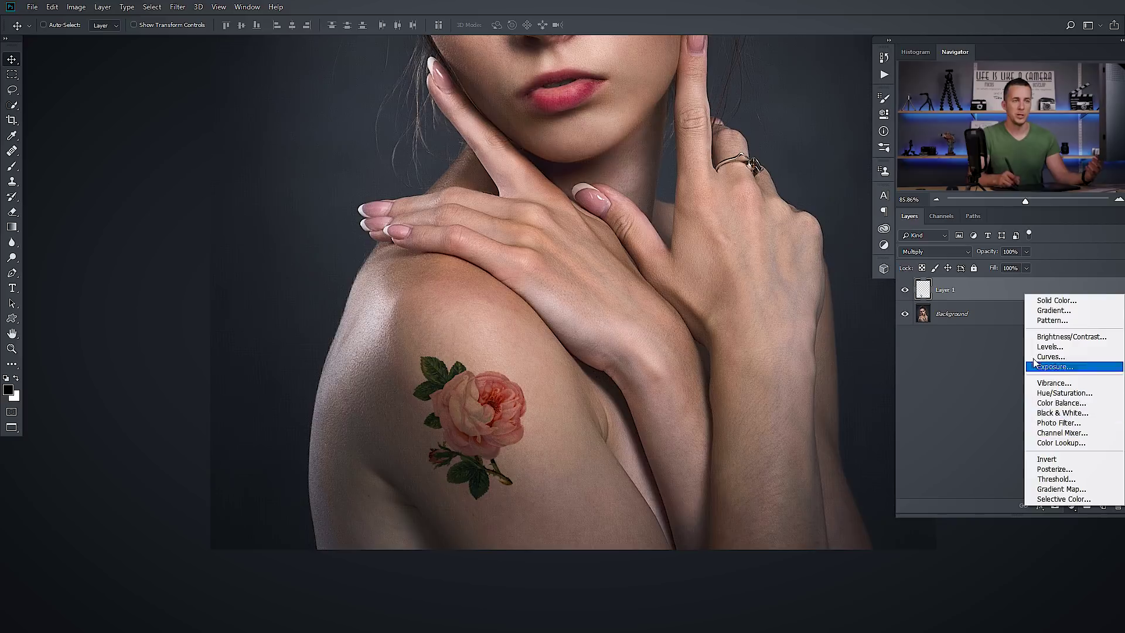
pyautogui.click(1057, 396)
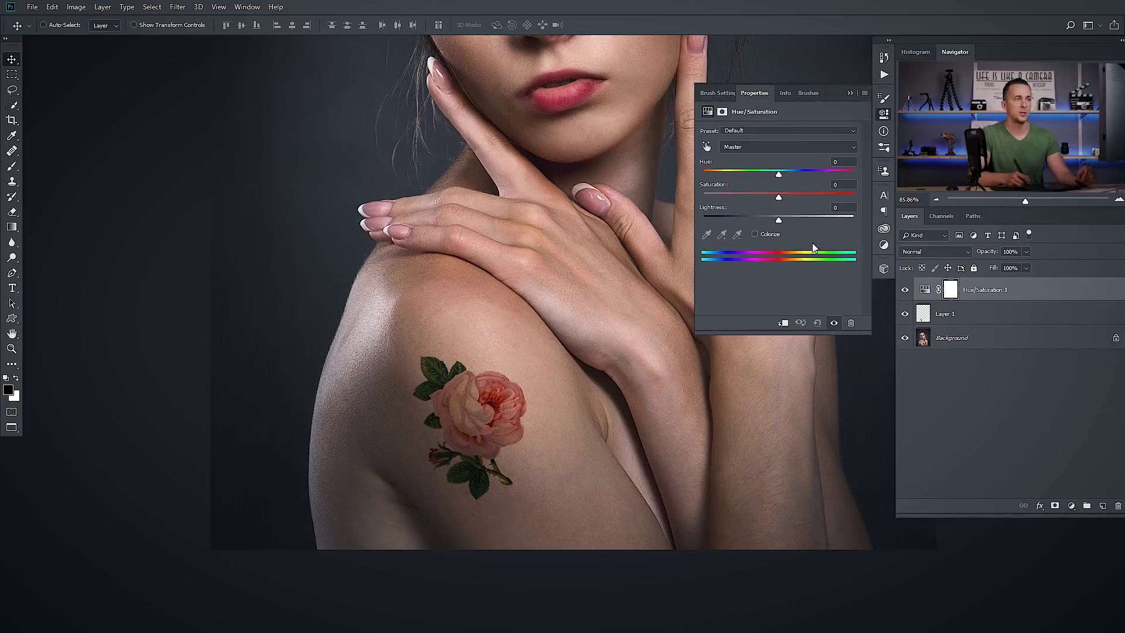
pyautogui.click(790, 323)
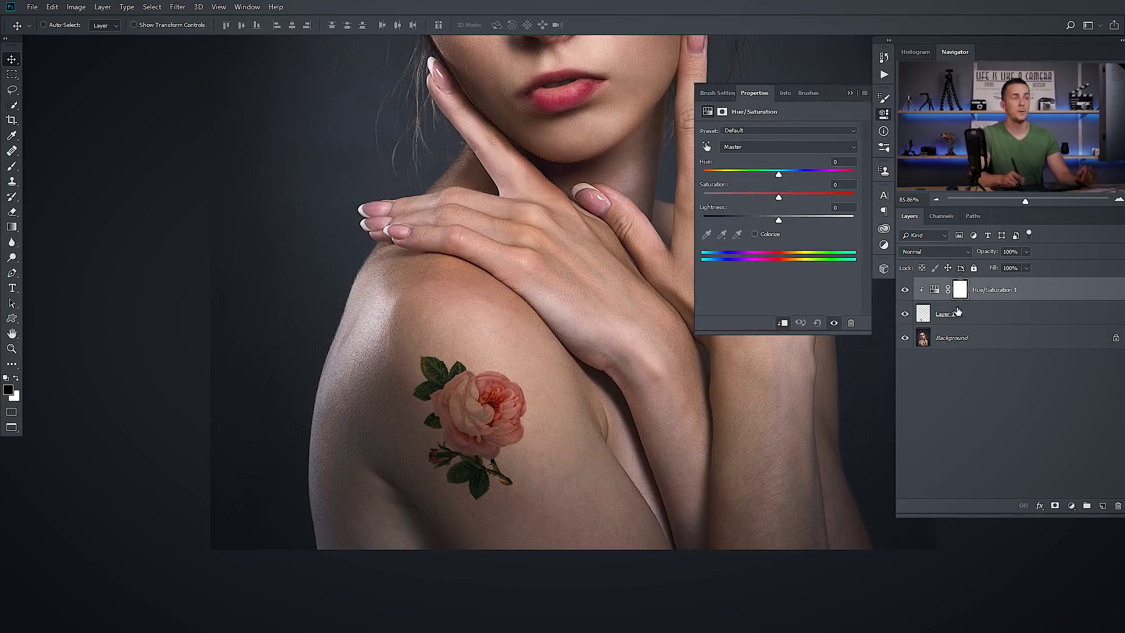
# - Rename the rose layer to 'Tattoo' and zoom out to see the whole image
pyautogui.doubleClick(945, 315)
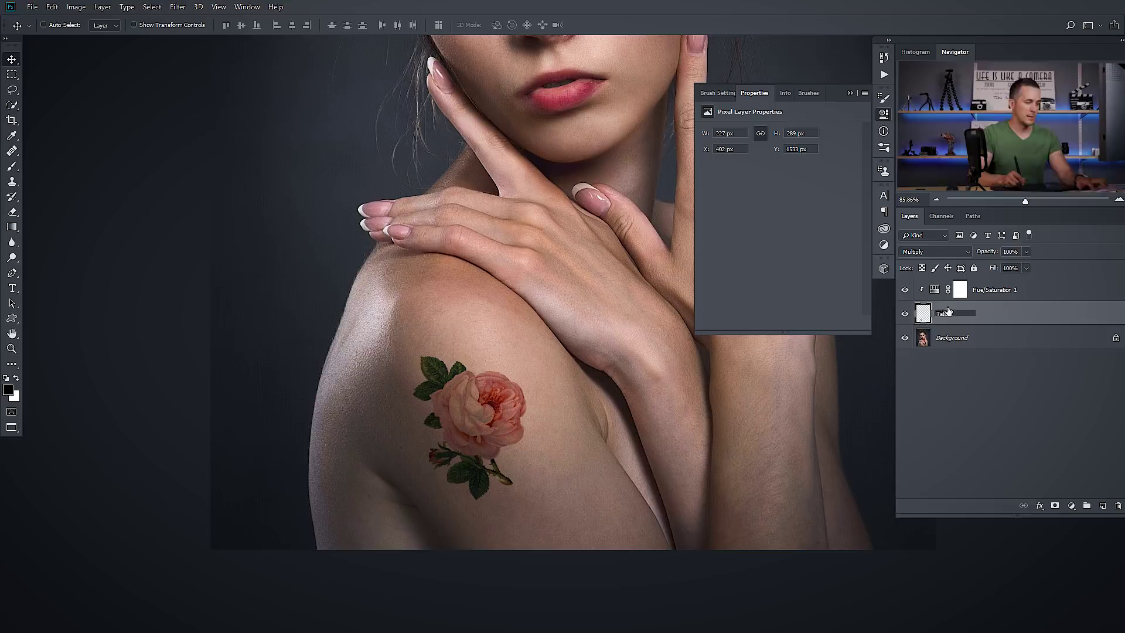
pyautogui.press('Return')
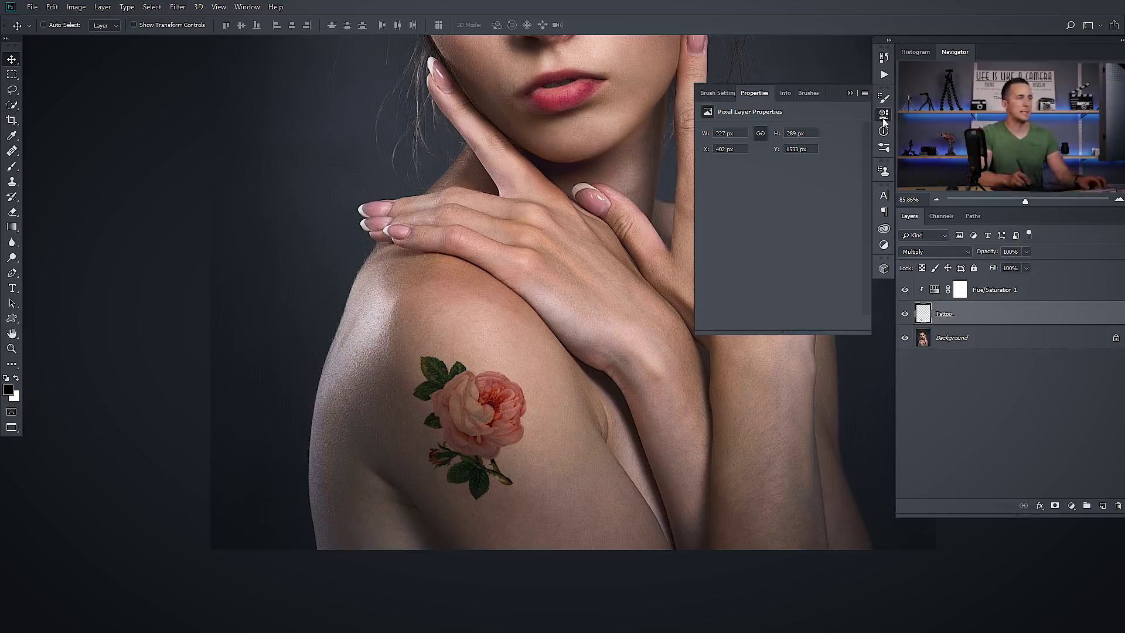
pyautogui.click(850, 93)
pyautogui.hotkey('ctrl', '-')
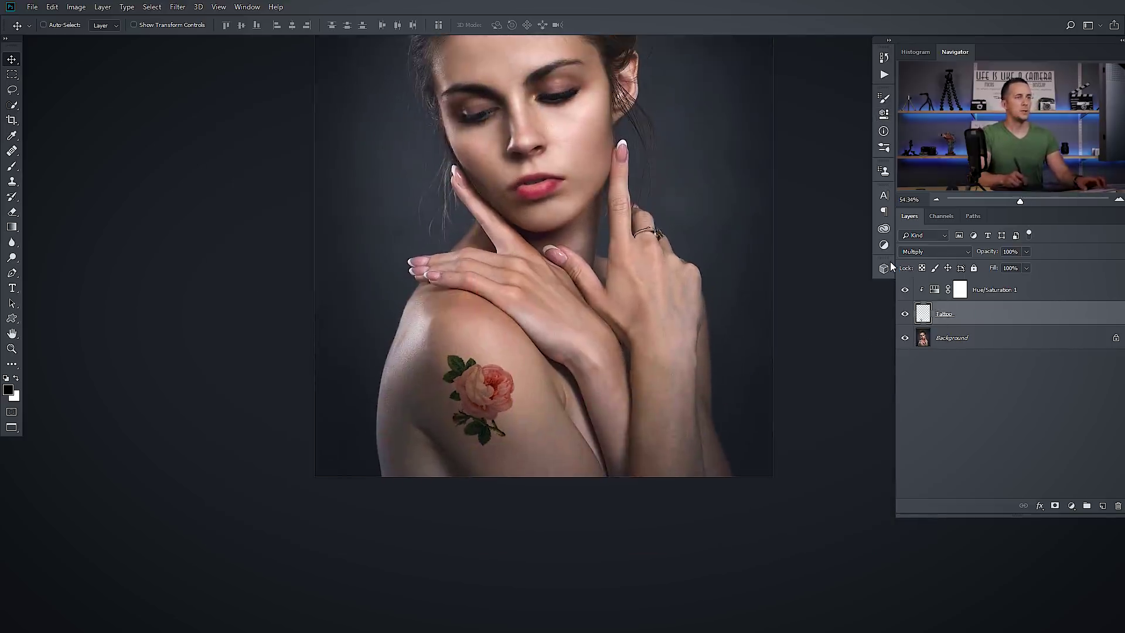
pyautogui.doubleClick(925, 285)
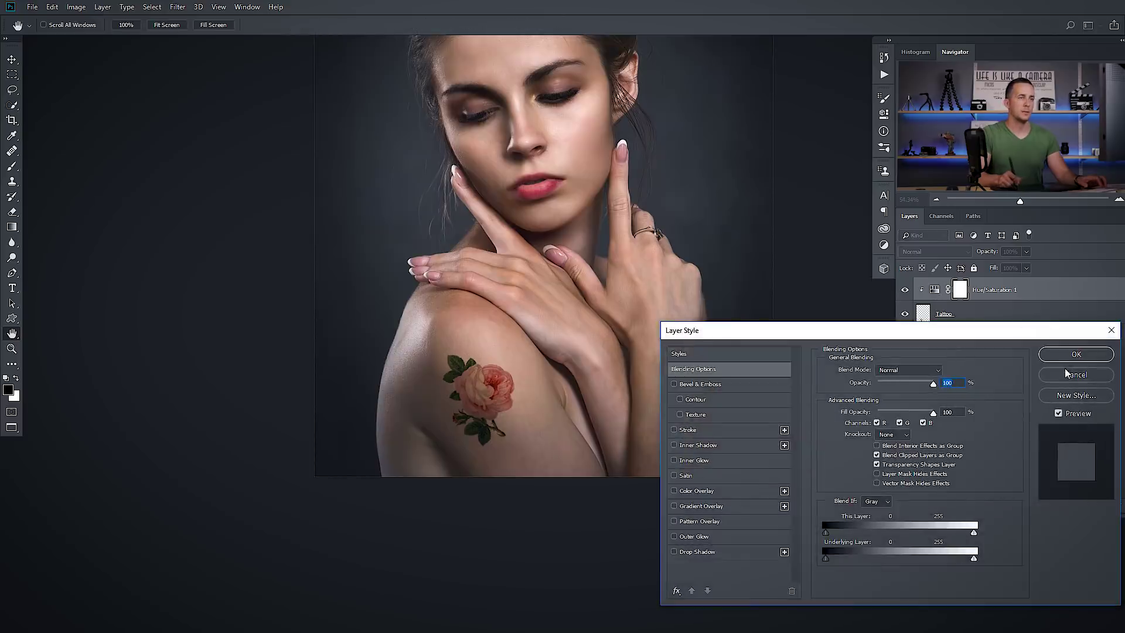
pyautogui.press('Escape')
# - Colorize the tattoo in Hue/Saturation with Hue 113 and Saturation 7
pyautogui.doubleClick(934, 289)
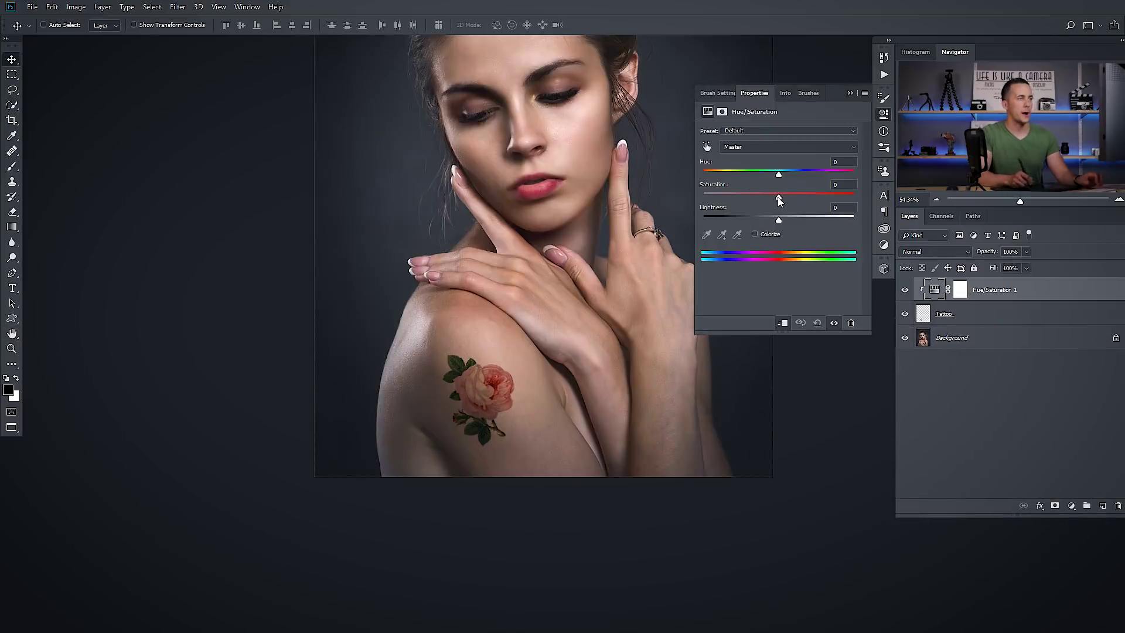
pyautogui.moveTo(762, 197); pyautogui.dragTo(701, 197)
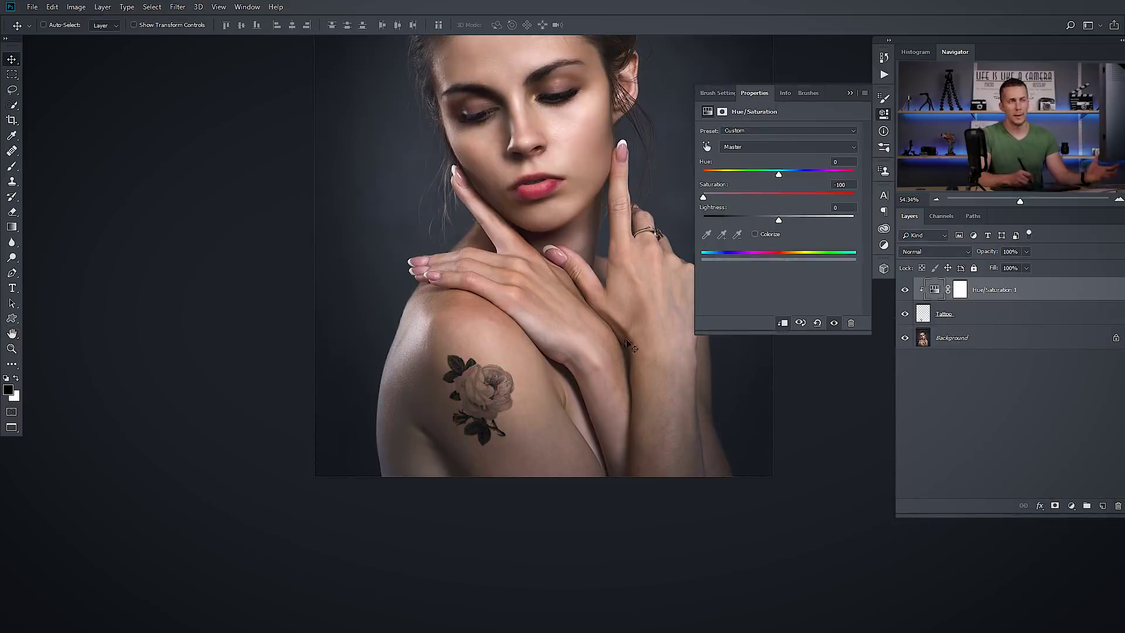
pyautogui.click(768, 196)
pyautogui.moveTo(779, 174); pyautogui.dragTo(752, 174)
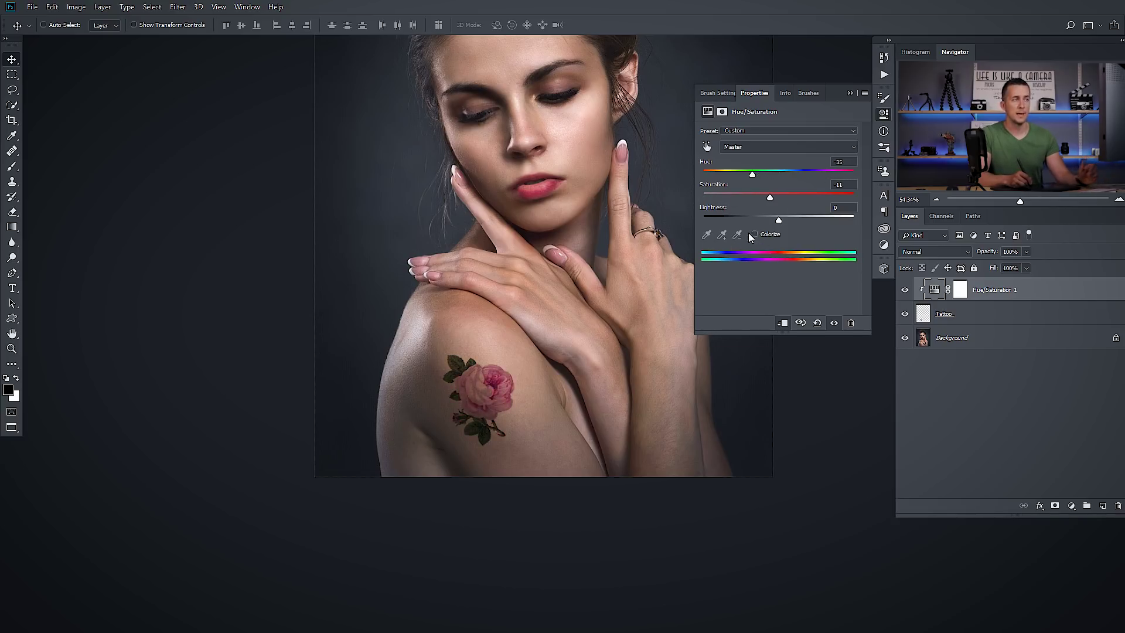
pyautogui.click(758, 234)
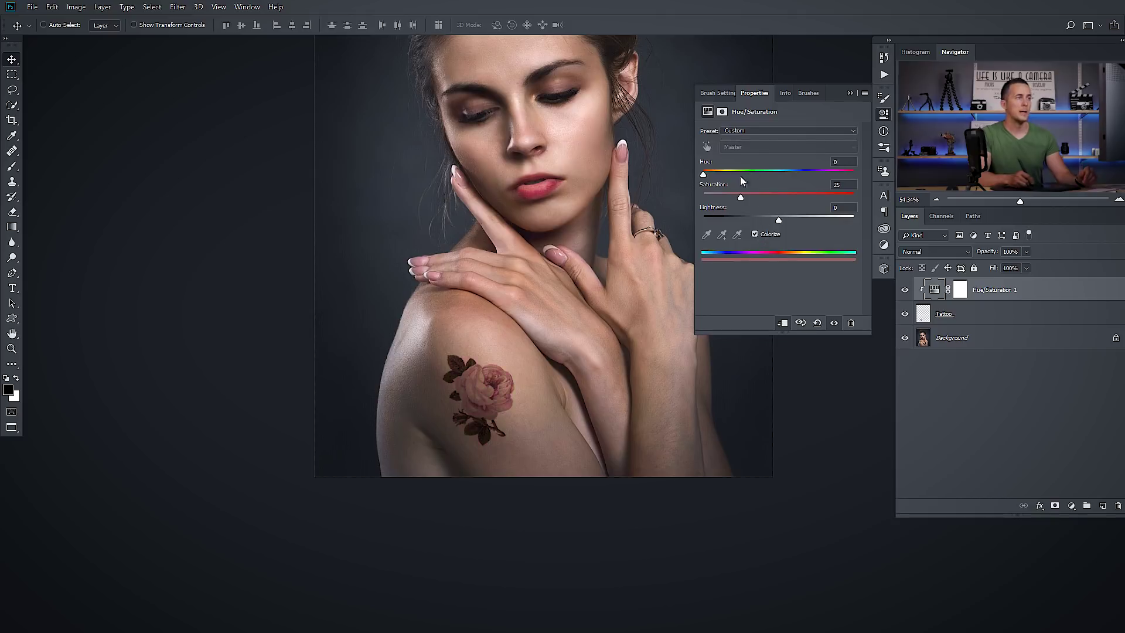
pyautogui.moveTo(705, 174); pyautogui.dragTo(720, 202)
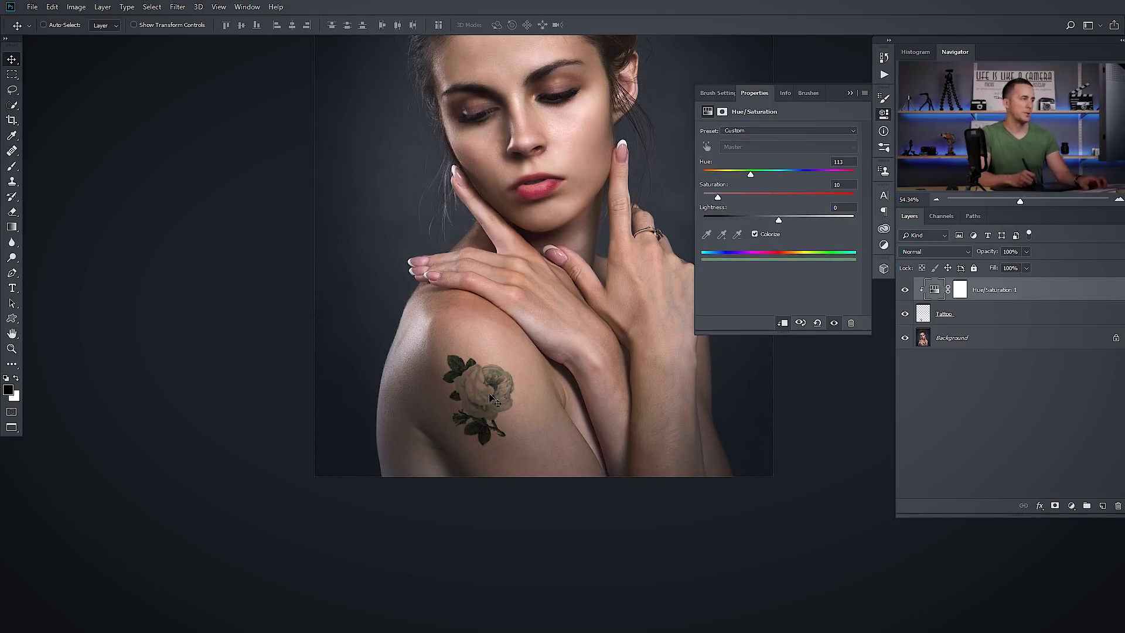
pyautogui.moveTo(491, 398); pyautogui.dragTo(576, 356)
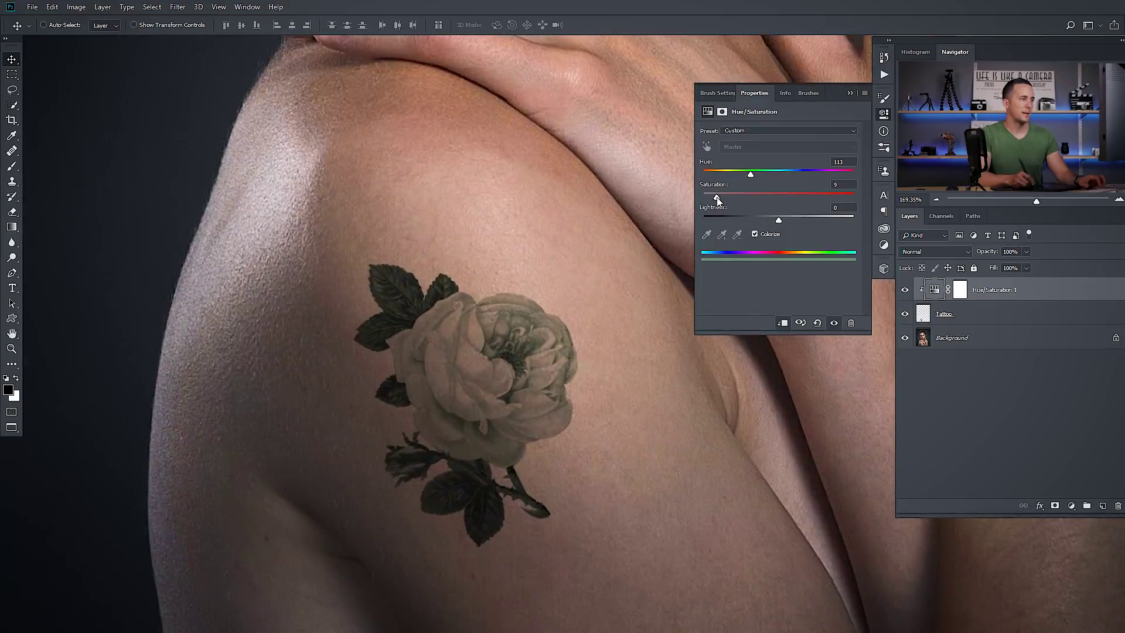
pyautogui.moveTo(714, 201); pyautogui.dragTo(534, 388)
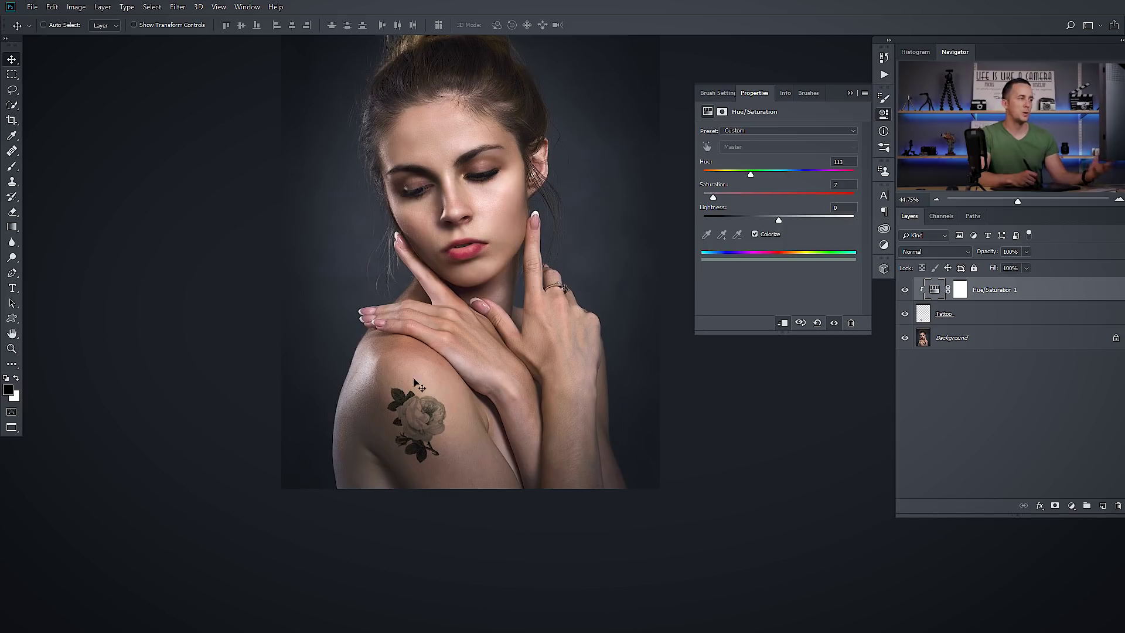
pyautogui.click(848, 93)
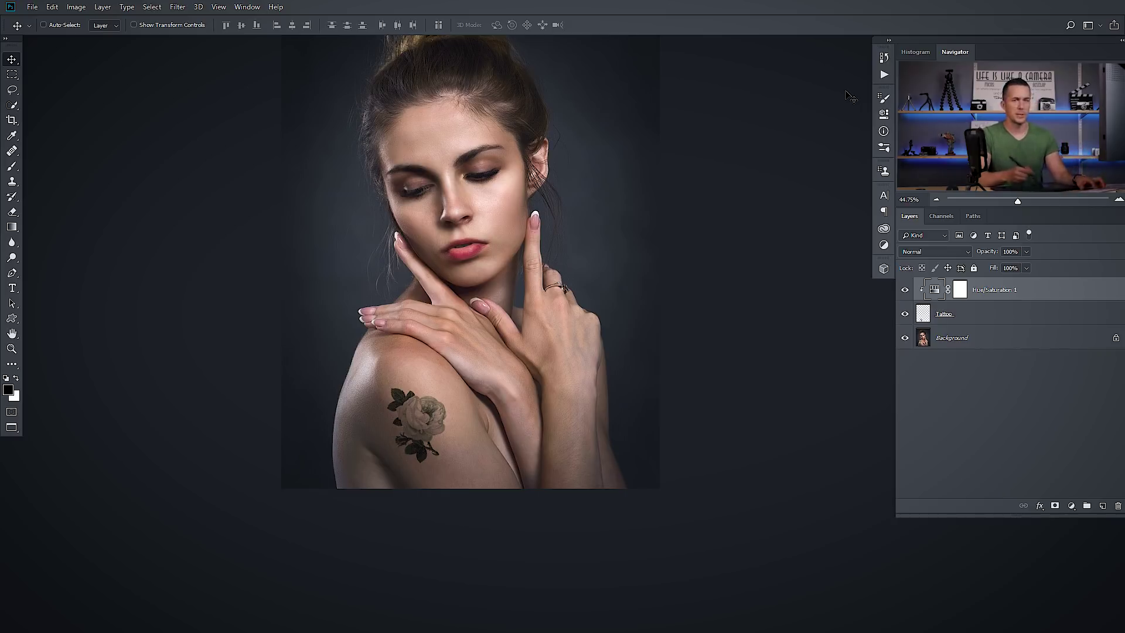
# - Select the Tattoo layer and move it up and left on the shoulder
pyautogui.hotkey('ctrl', 't')
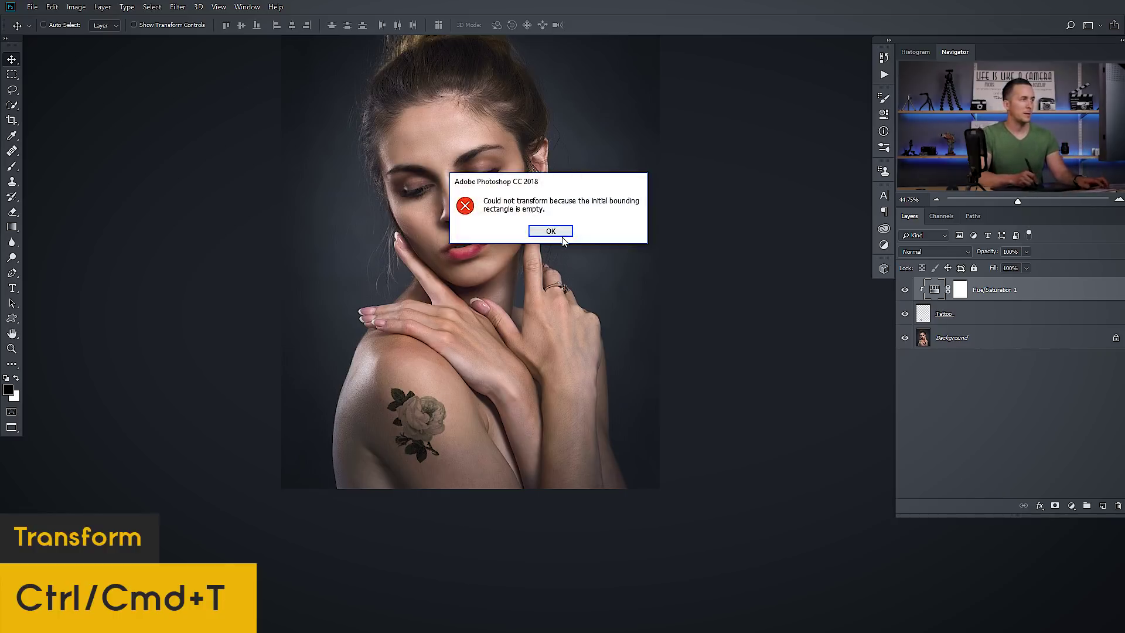
pyautogui.click(552, 229)
pyautogui.click(945, 318)
pyautogui.hotkey('ctrl', 't')
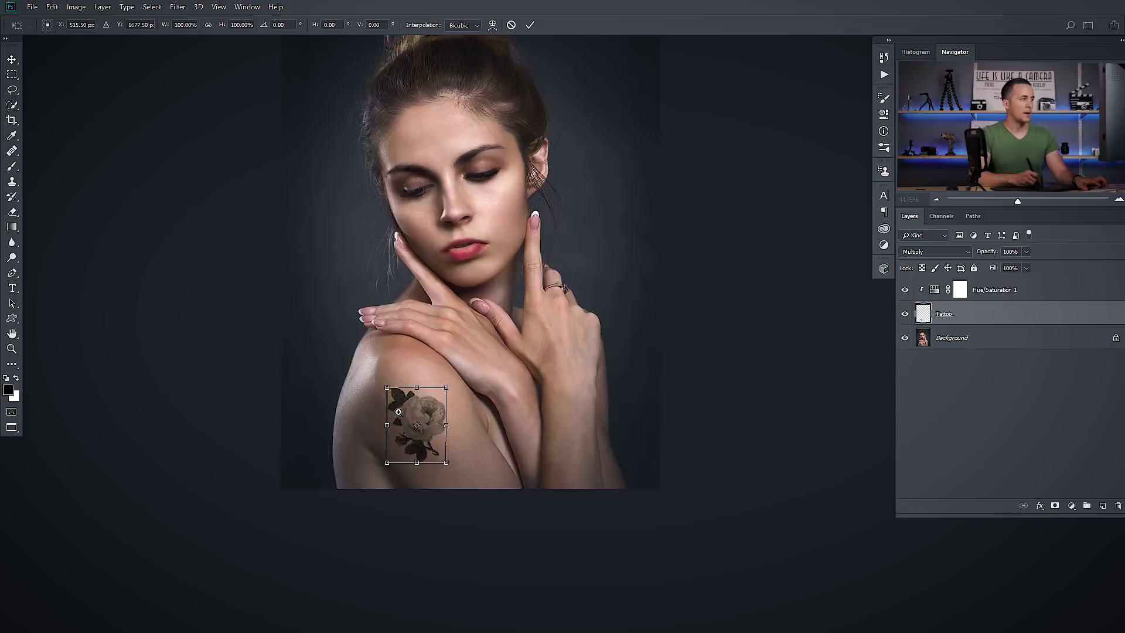
pyautogui.scroll(5, 405, 422)
pyautogui.moveTo(461, 383); pyautogui.dragTo(377, 260)
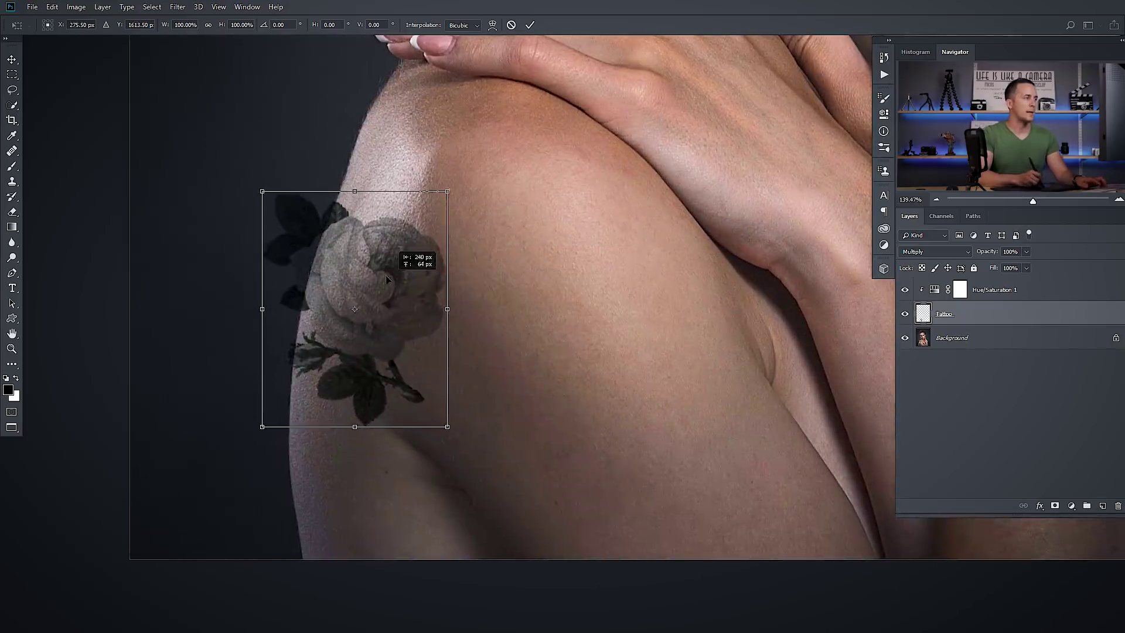
# - Warp the tattoo so it curves around the shoulder and arm, and commit it
pyautogui.rightClick(382, 277)
pyautogui.click(436, 349)
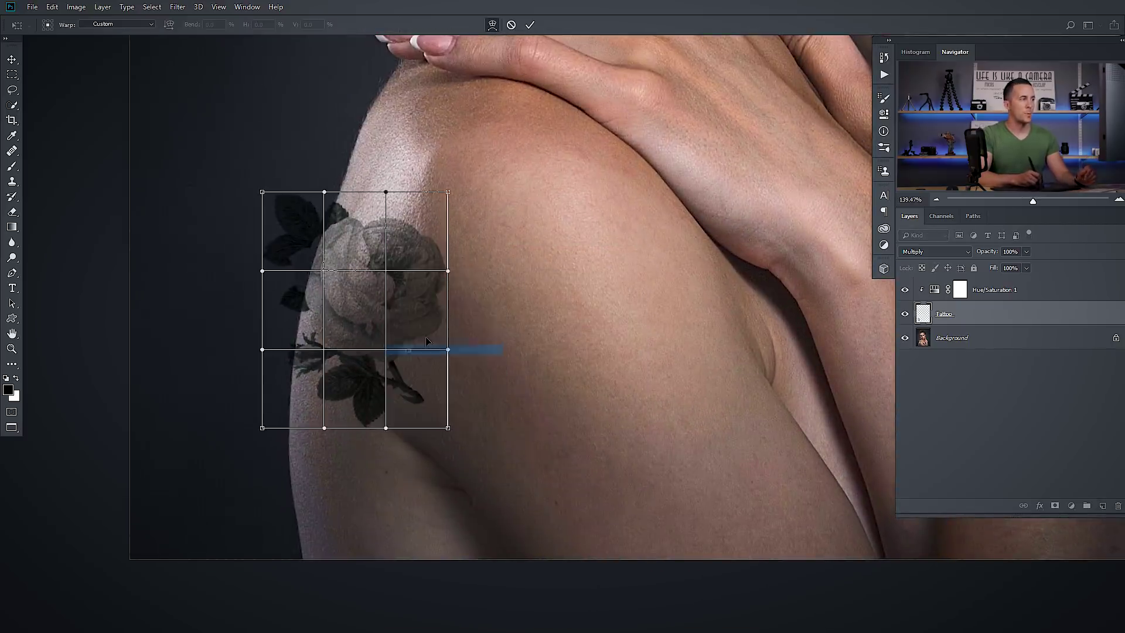
pyautogui.moveTo(301, 293); pyautogui.dragTo(384, 378)
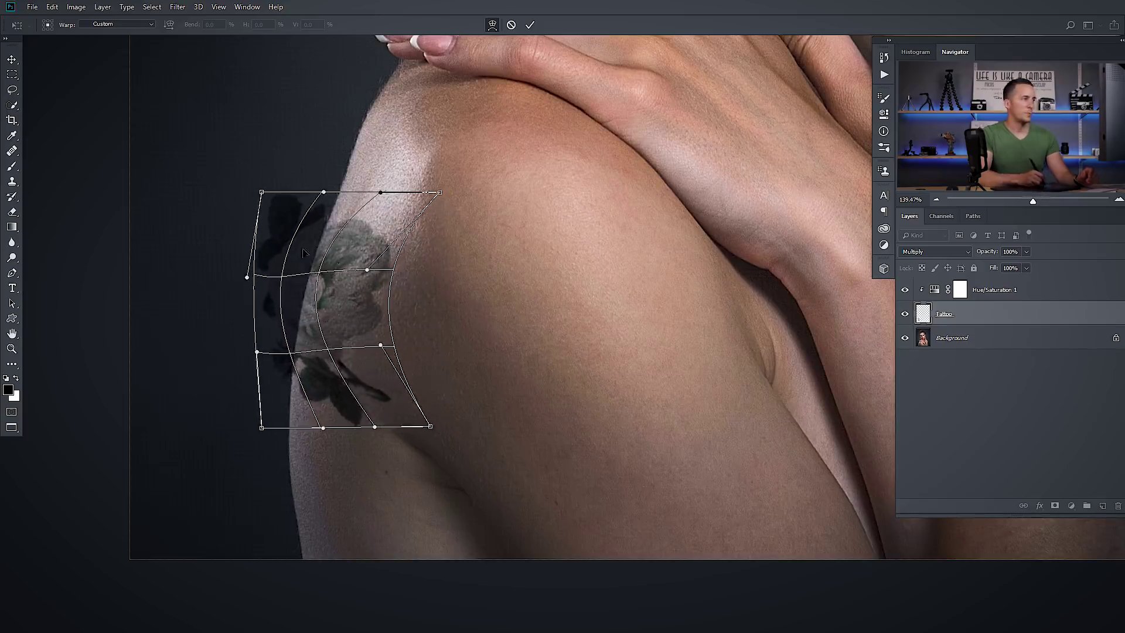
pyautogui.moveTo(304, 252); pyautogui.dragTo(337, 252)
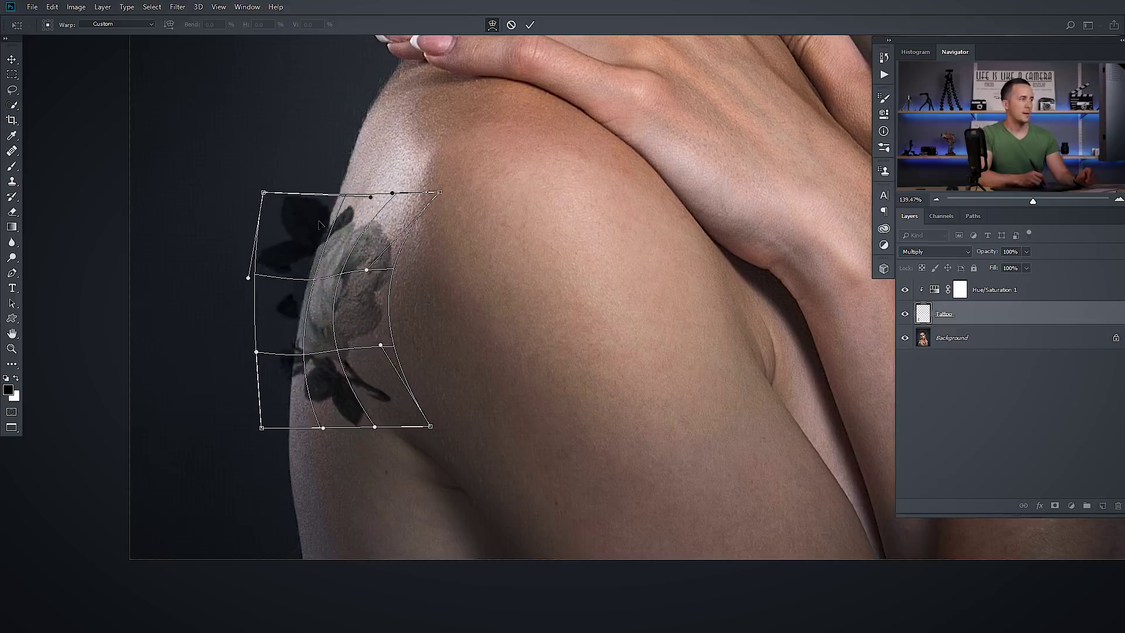
pyautogui.moveTo(317, 408); pyautogui.dragTo(313, 297)
pyautogui.moveTo(309, 381); pyautogui.dragTo(380, 351)
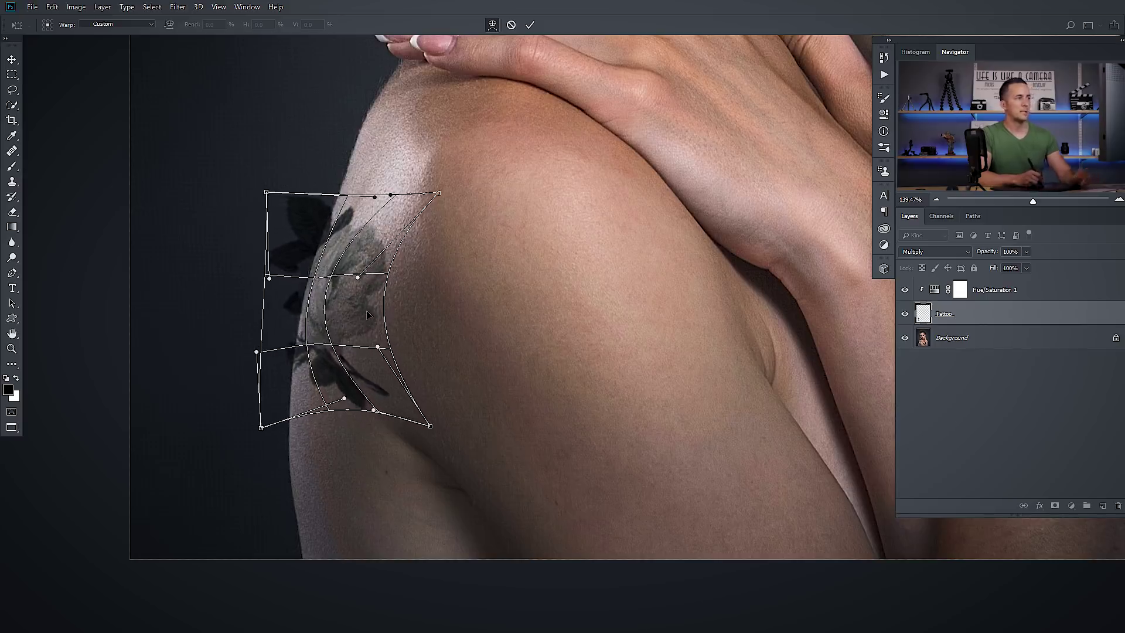
pyautogui.press('Return')
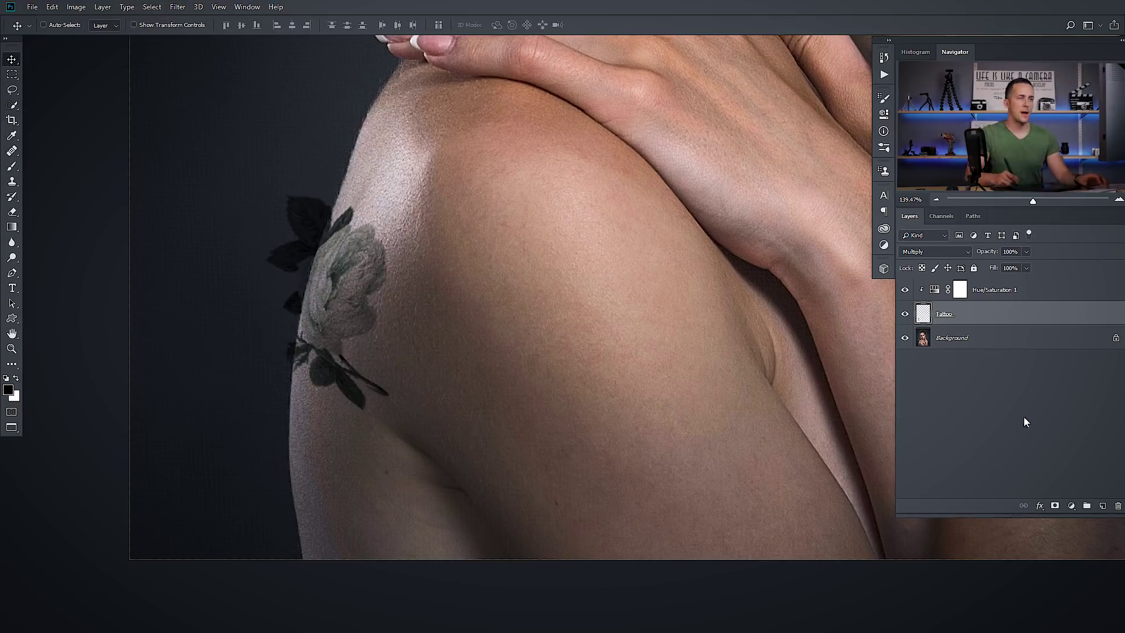
# - Mask the Tattoo layer and paint out stray leaves past the shoulder with a 25 px brush
pyautogui.click(1054, 505)
pyautogui.press('b')
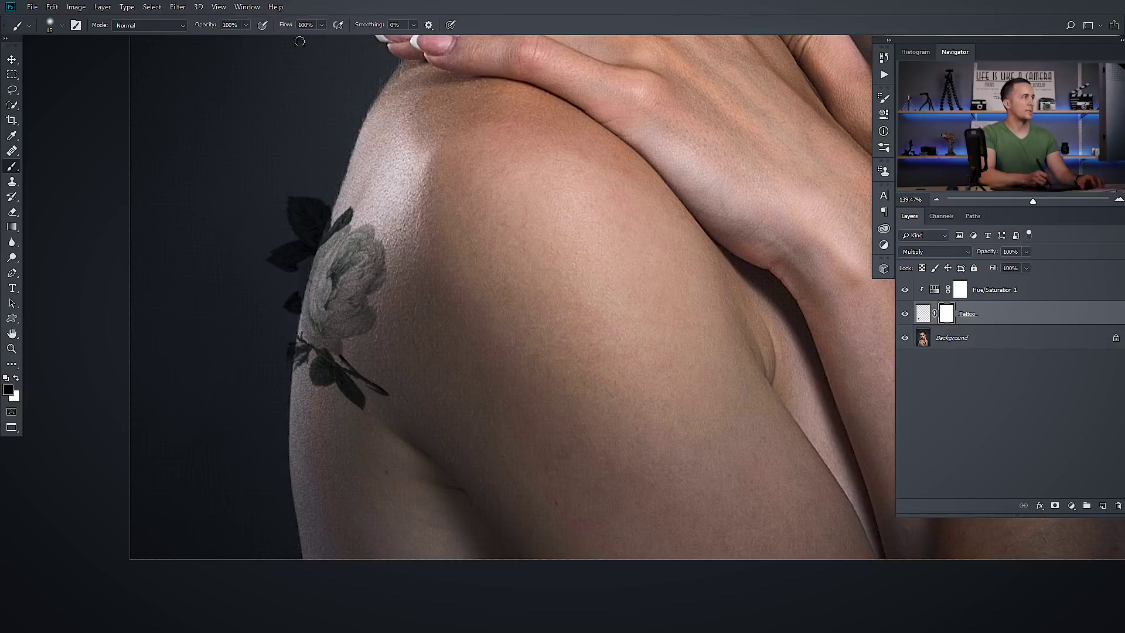
pyautogui.press(']')
pyautogui.rightClick(309, 206)
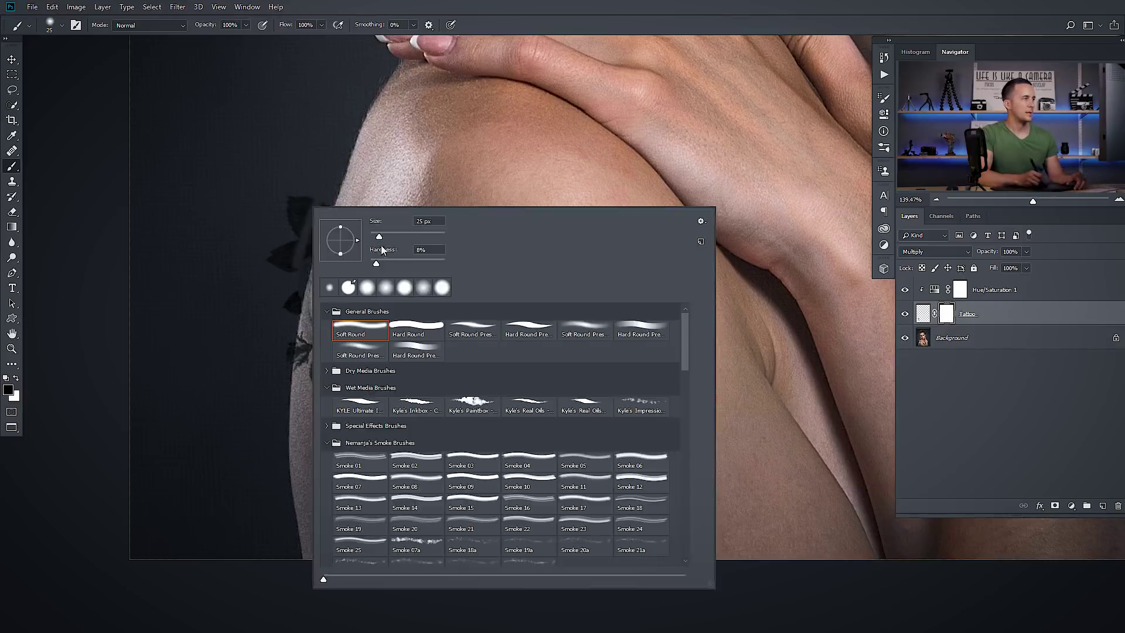
pyautogui.press('Return')
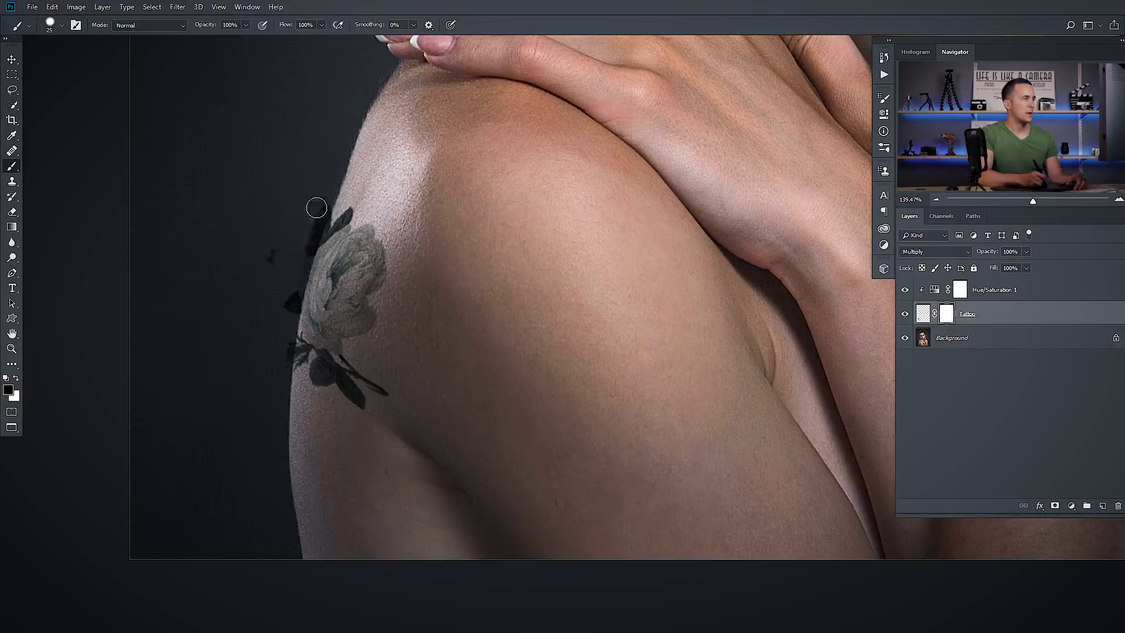
pyautogui.moveTo(314, 219)
pyautogui.mouseDown()
pyautogui.moveTo(322, 200)
pyautogui.moveTo(283, 352)
pyautogui.mouseUp()
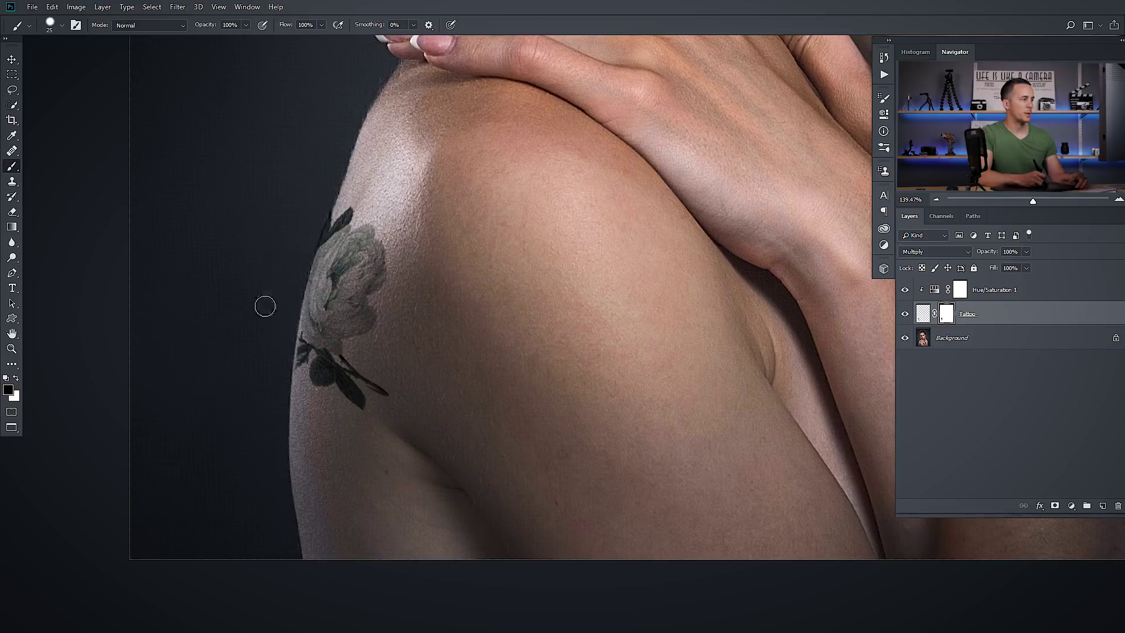
# - Hide the Hue/Saturation adjustment so the rose shows its original pink
pyautogui.press('x')
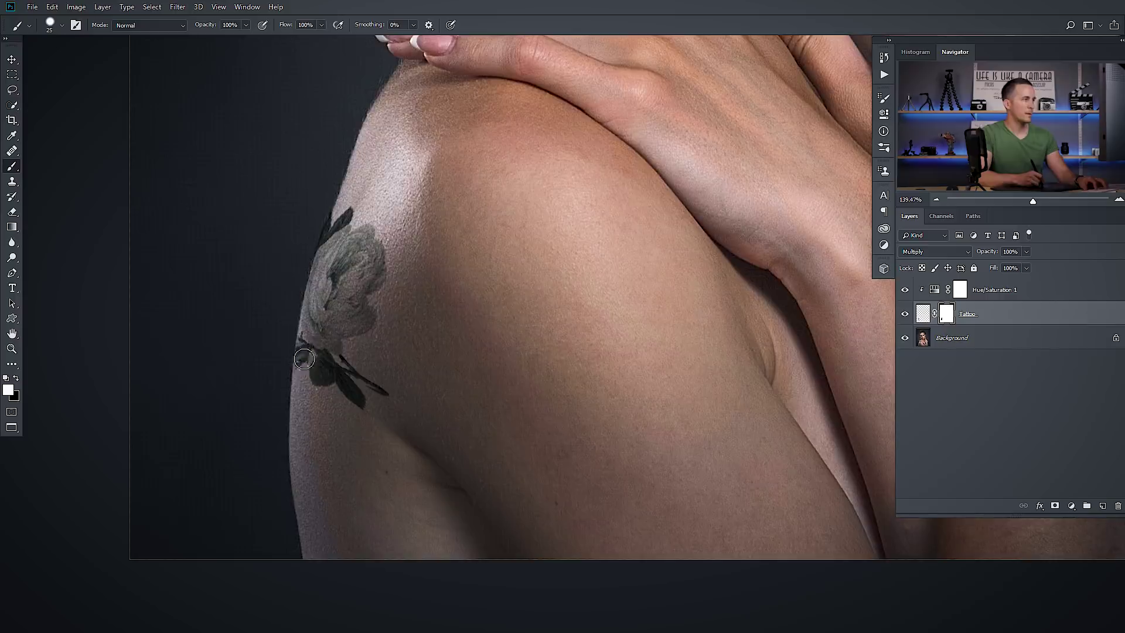
pyautogui.scroll(-5, 405, 308)
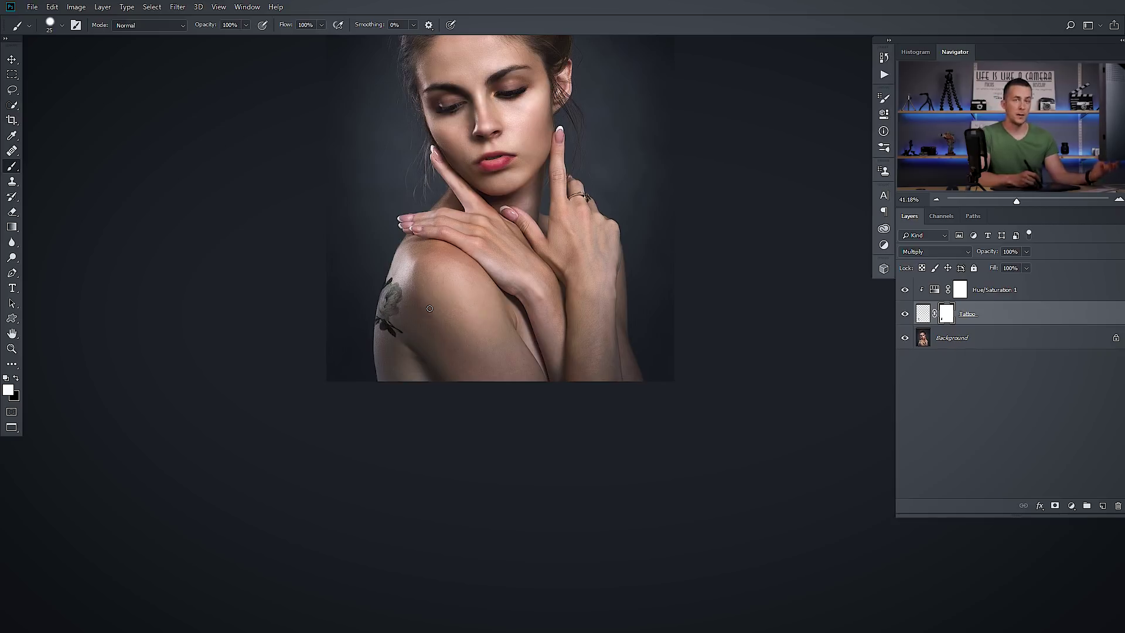
pyautogui.click(905, 289)
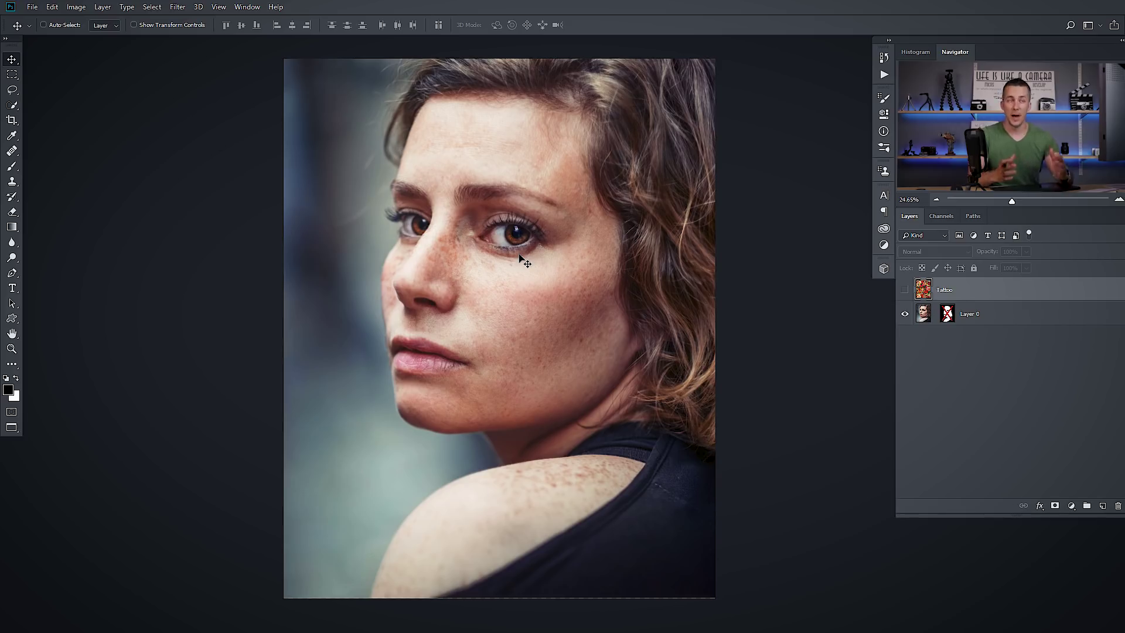
# - Preview Layer 0's face cut-out mask, then disable it again
pyautogui.keyDown('shift'); pyautogui.click(947, 316); pyautogui.keyUp('shift')
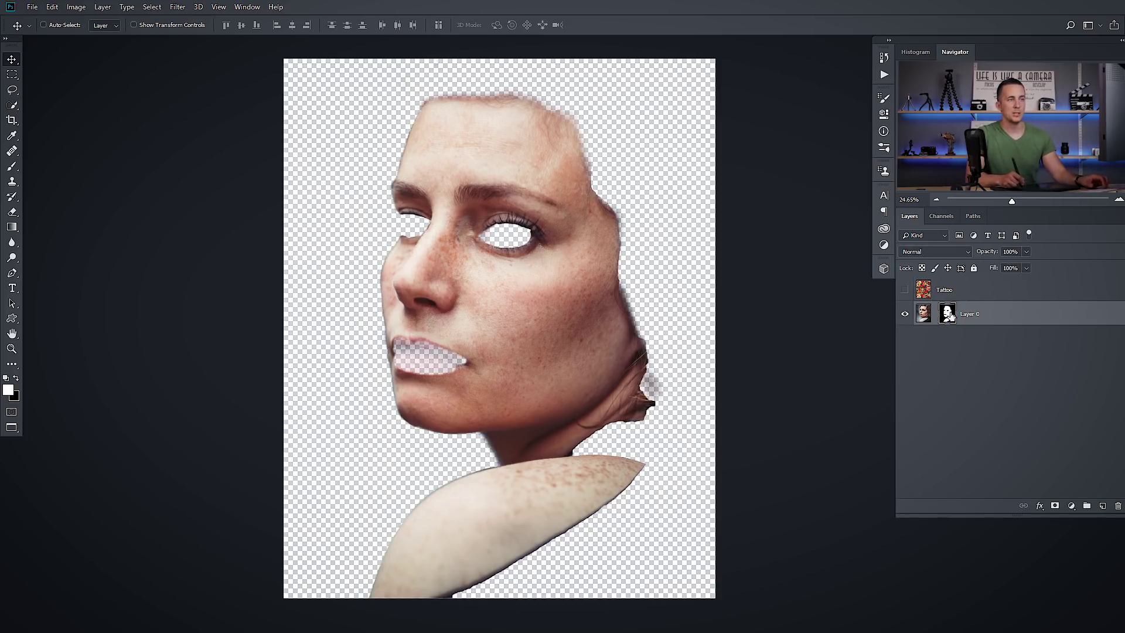
pyautogui.keyDown('shift'); pyautogui.click(949, 316); pyautogui.keyUp('shift')
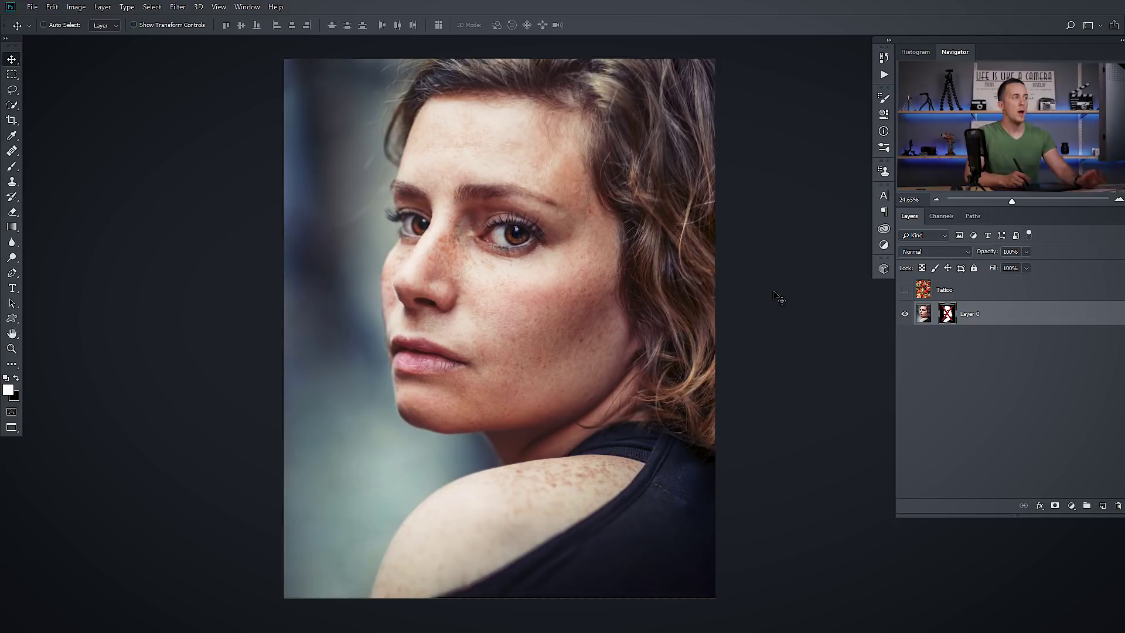
# - Show the floral Tattoo layer and move Layer 0's face mask onto it
pyautogui.click(927, 294)
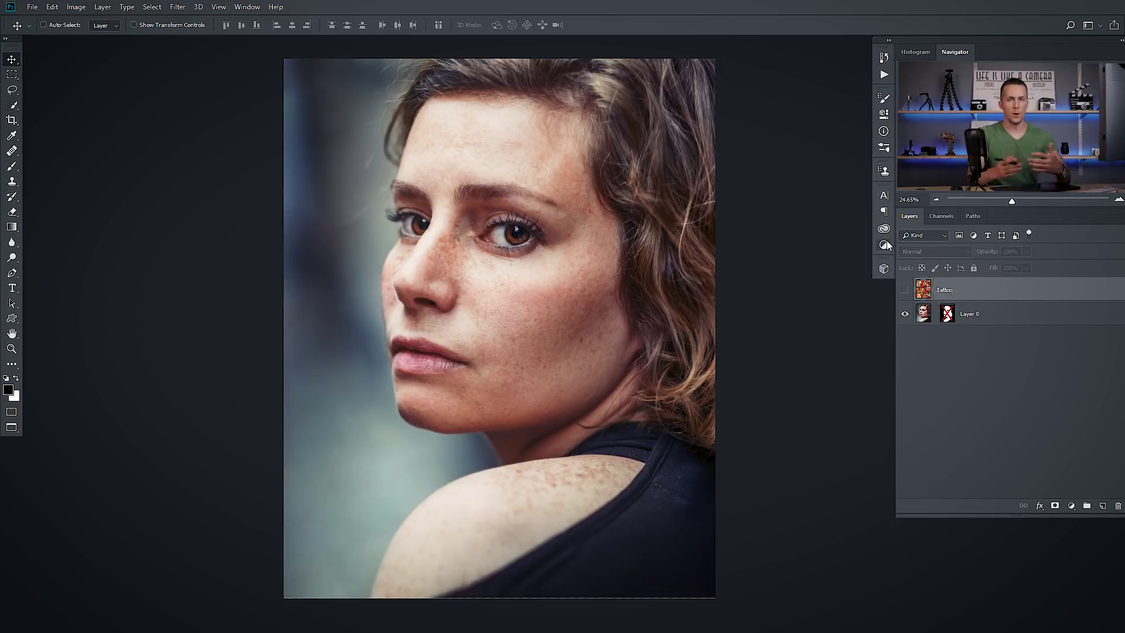
pyautogui.click(905, 289)
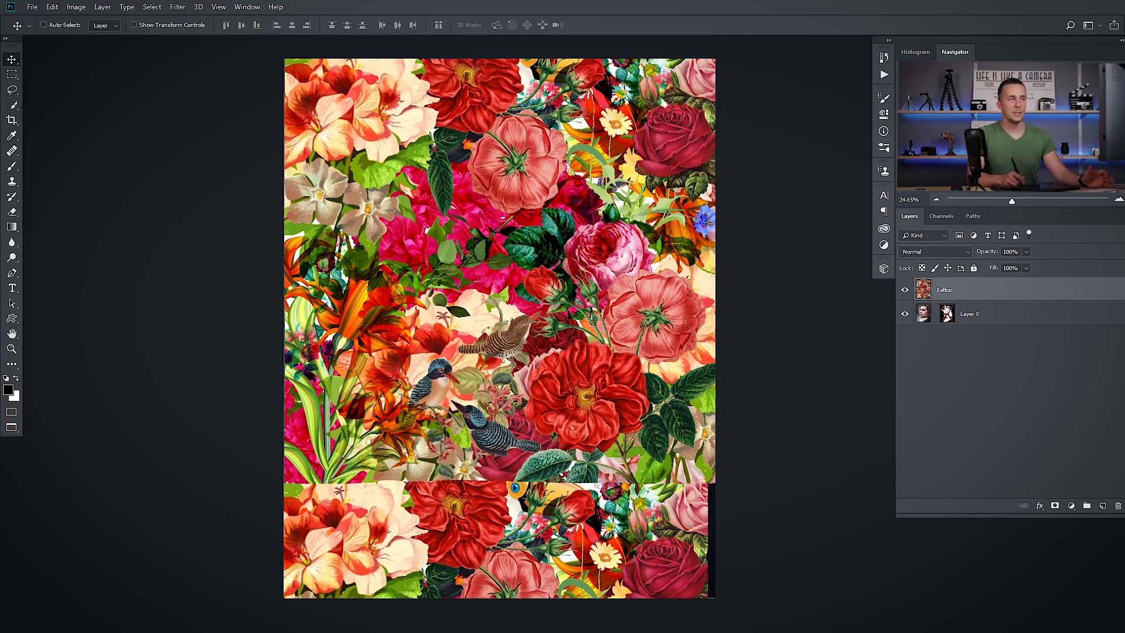
pyautogui.click(947, 314)
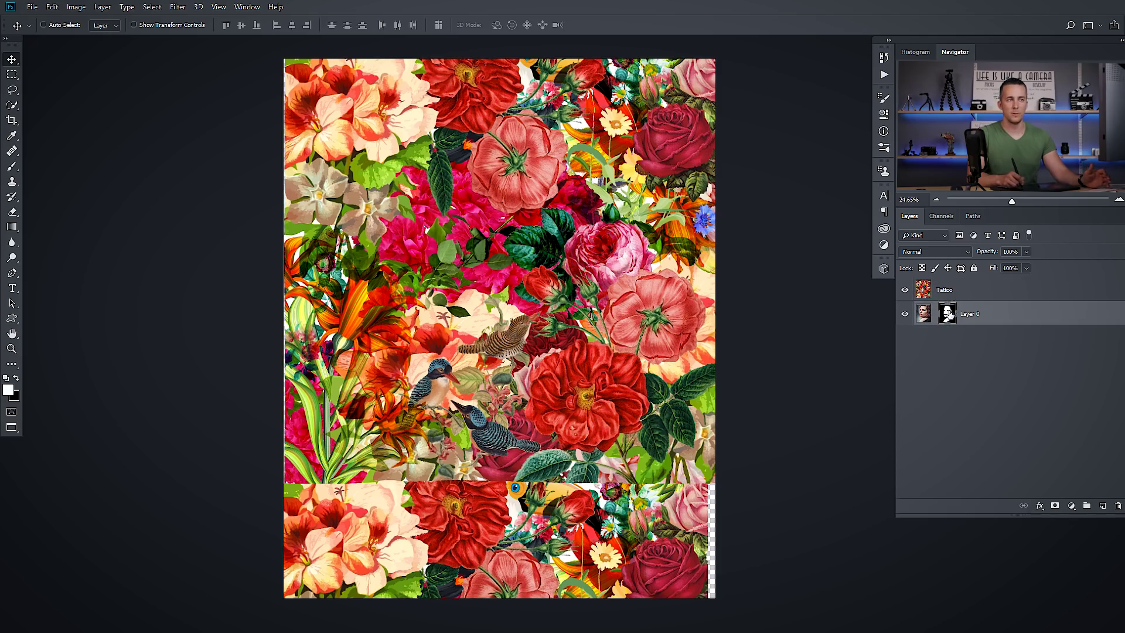
pyautogui.moveTo(947, 314); pyautogui.dragTo(948, 289)
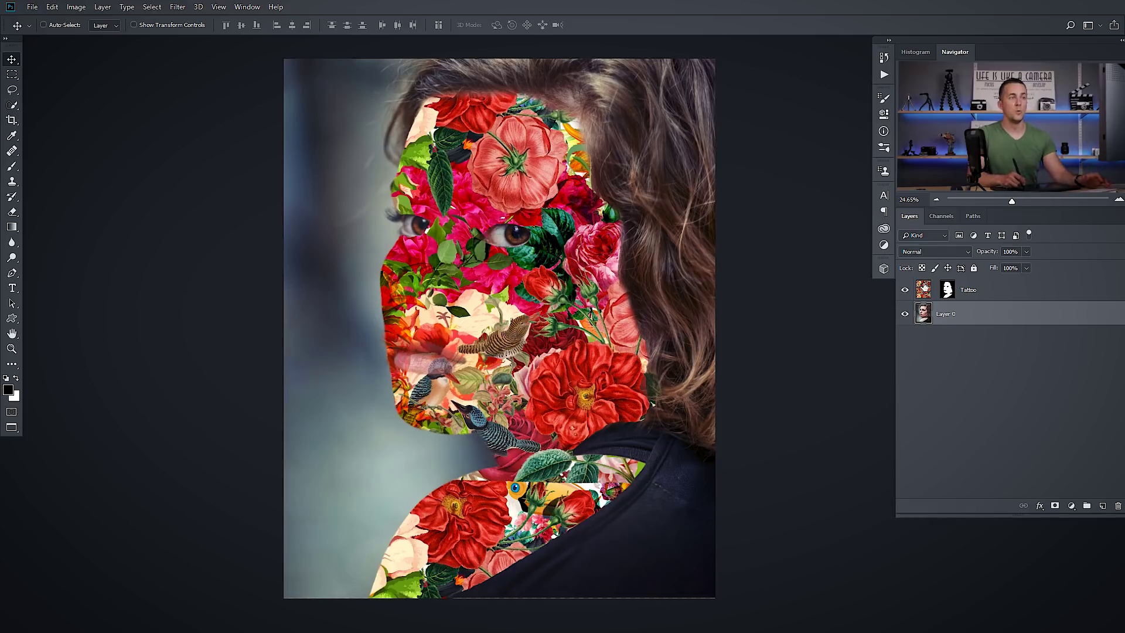
# - Set the Tattoo layer's blend mode to Multiply, then select Layer 0
pyautogui.click(926, 288)
pyautogui.click(928, 252)
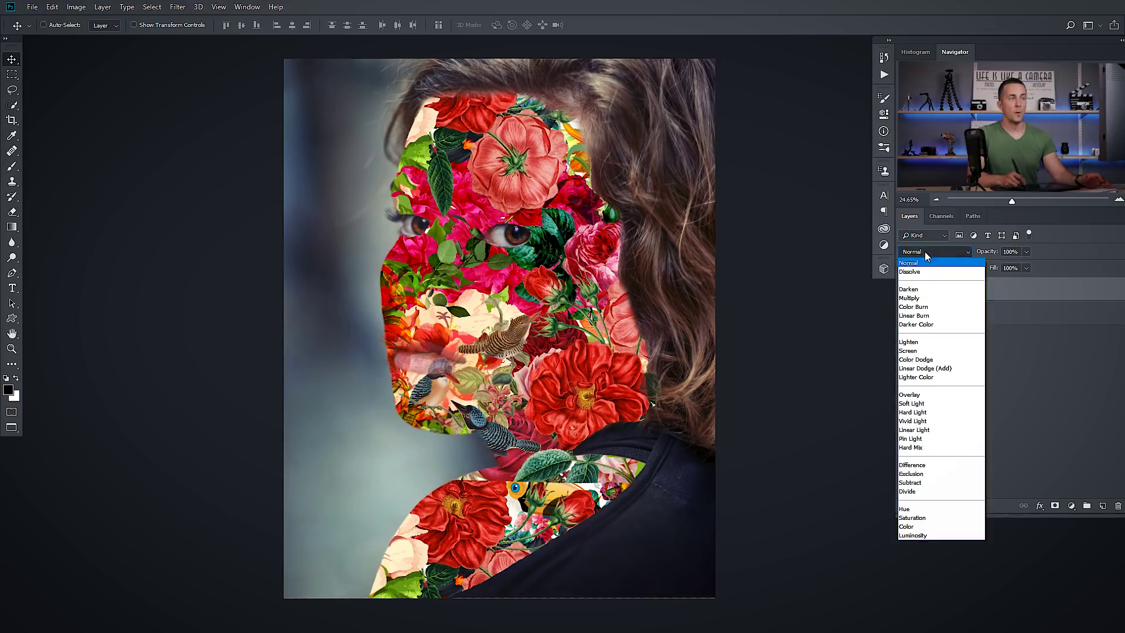
pyautogui.click(914, 297)
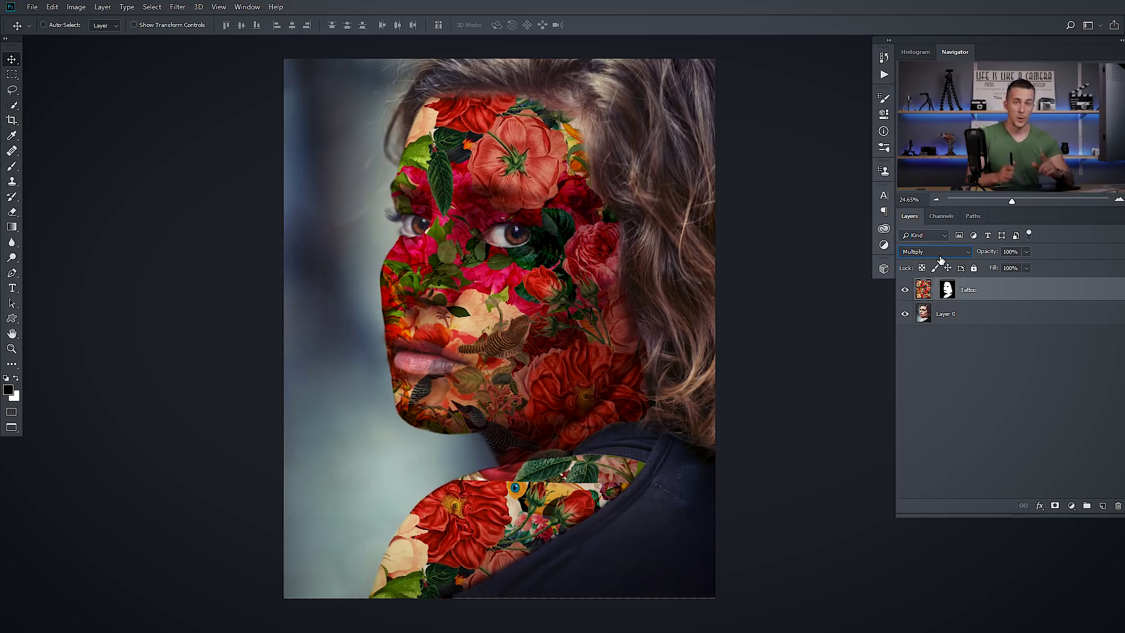
pyautogui.click(923, 317)
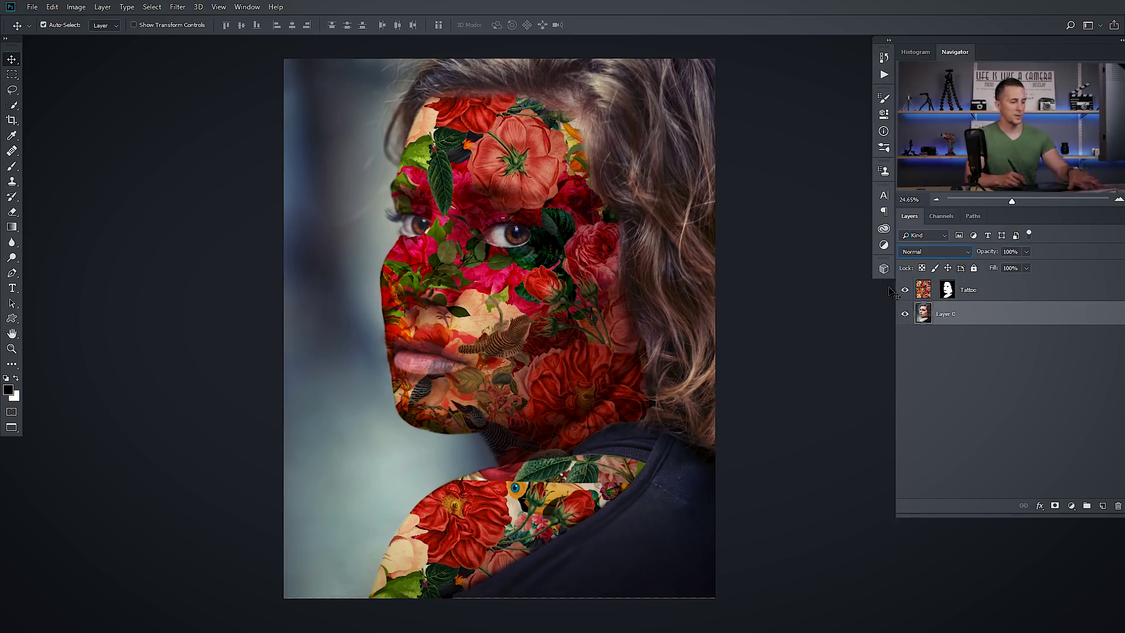
# - Duplicate Layer 0, place the copy above Tattoo, and move the Tattoo mask onto it
pyautogui.hotkey('ctrl', 'j')
pyautogui.moveTo(925, 313); pyautogui.dragTo(927, 289)
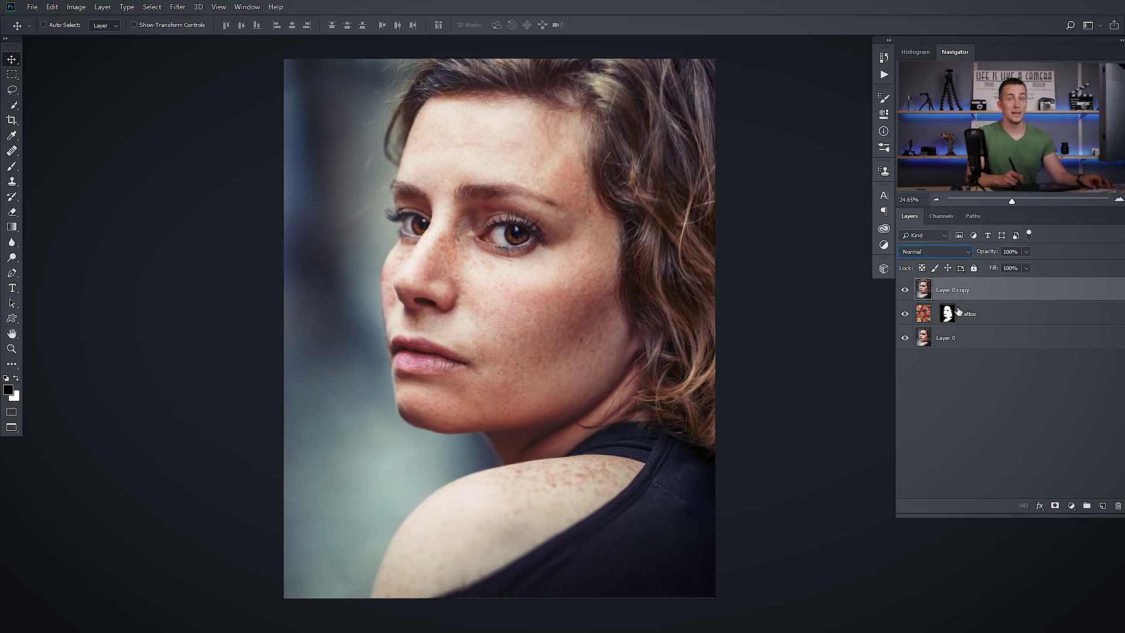
pyautogui.moveTo(954, 316); pyautogui.dragTo(954, 299)
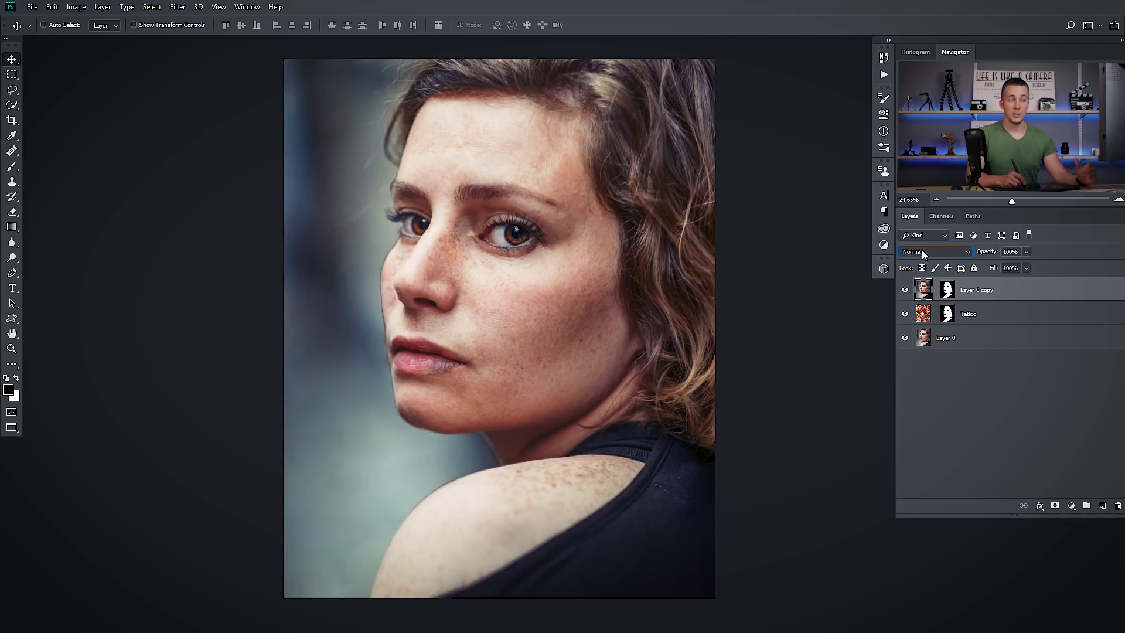
# - Blend the masked portrait copy in Hard Light after trying Soft Light
pyautogui.click(932, 256)
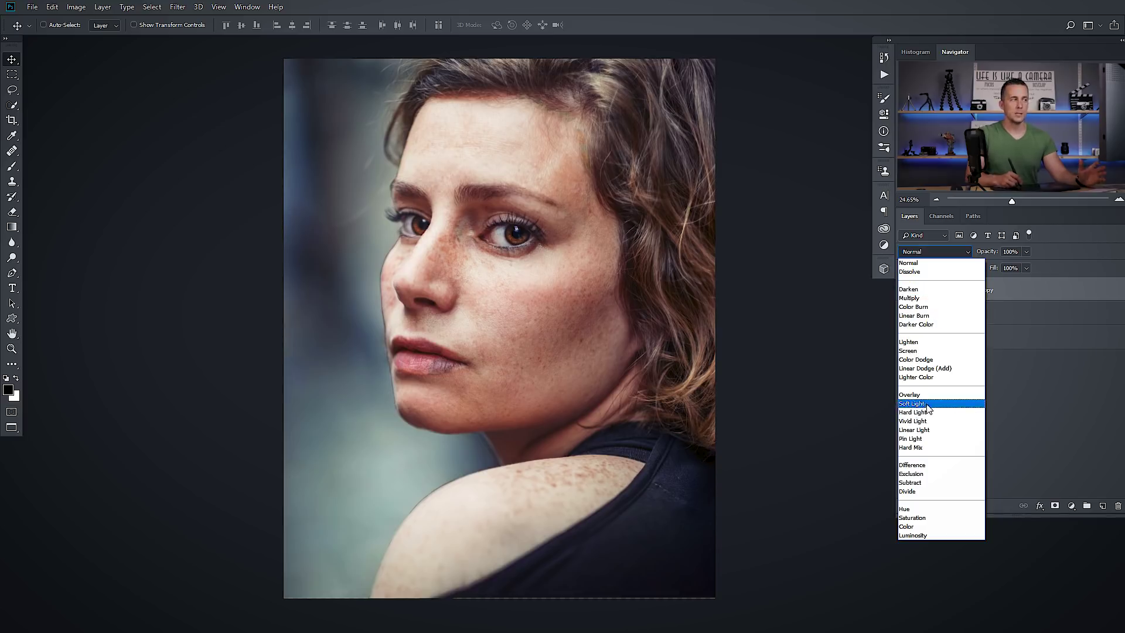
pyautogui.click(924, 404)
pyautogui.click(922, 253)
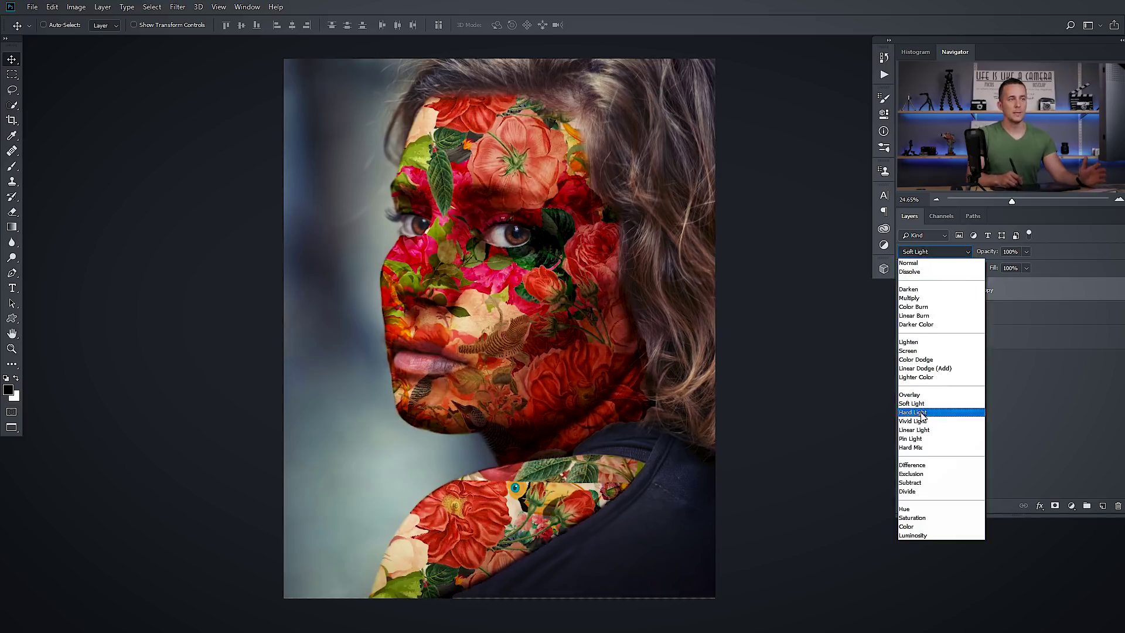
pyautogui.click(921, 414)
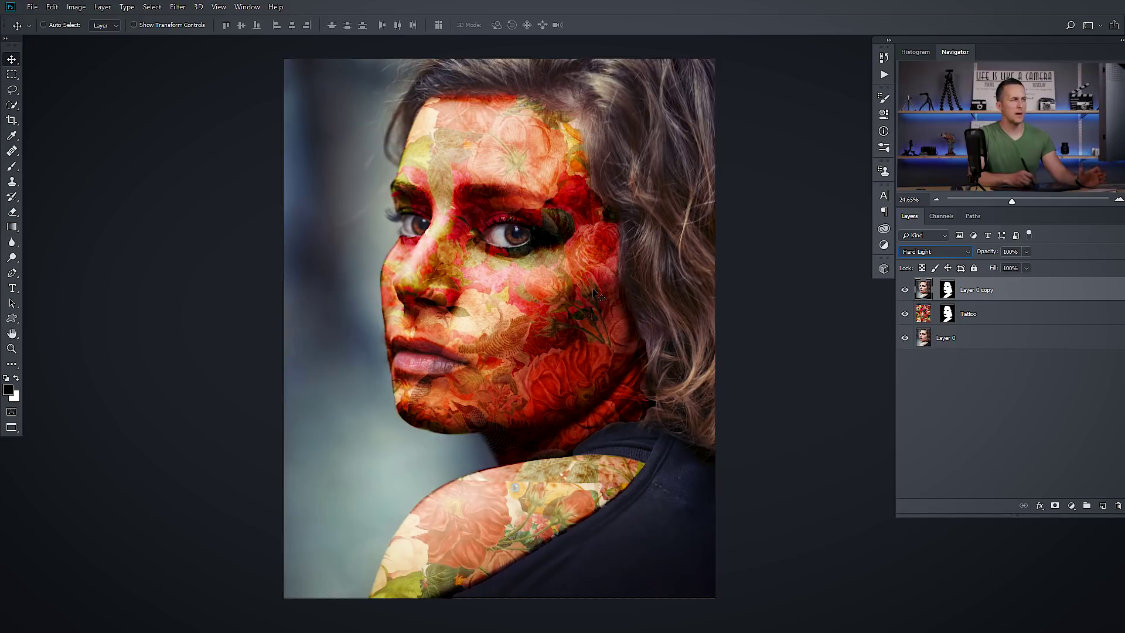
# - Desaturate Layer 0 copy with Ctrl+Shift+U, then hide and show it to compare
pyautogui.scroll(-2, 572, 317)
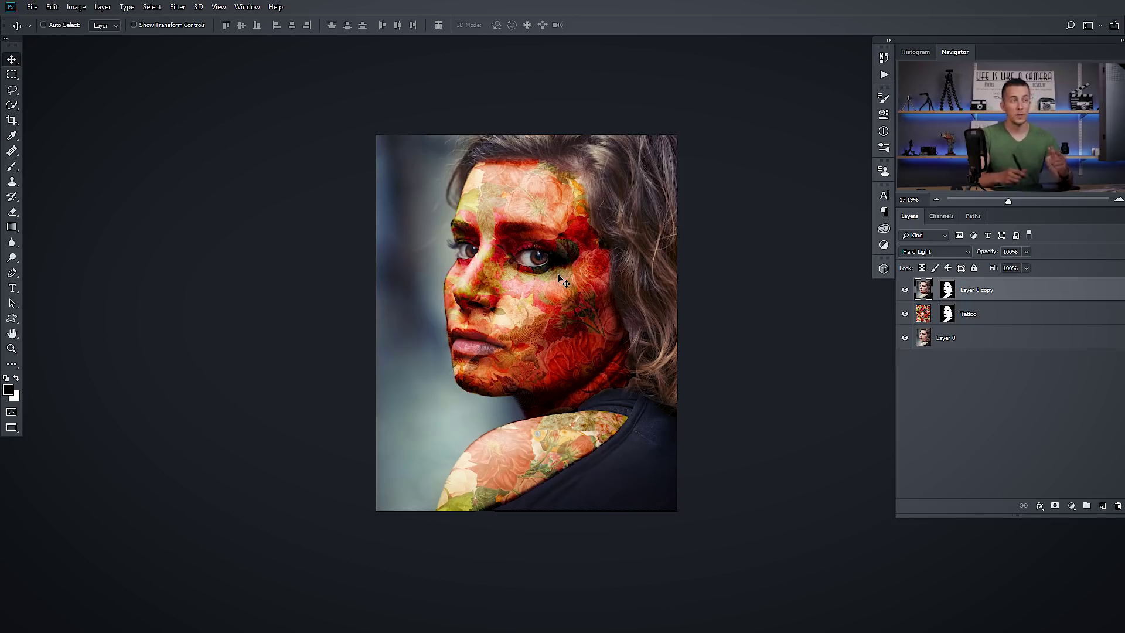
pyautogui.scroll(2, 560, 280)
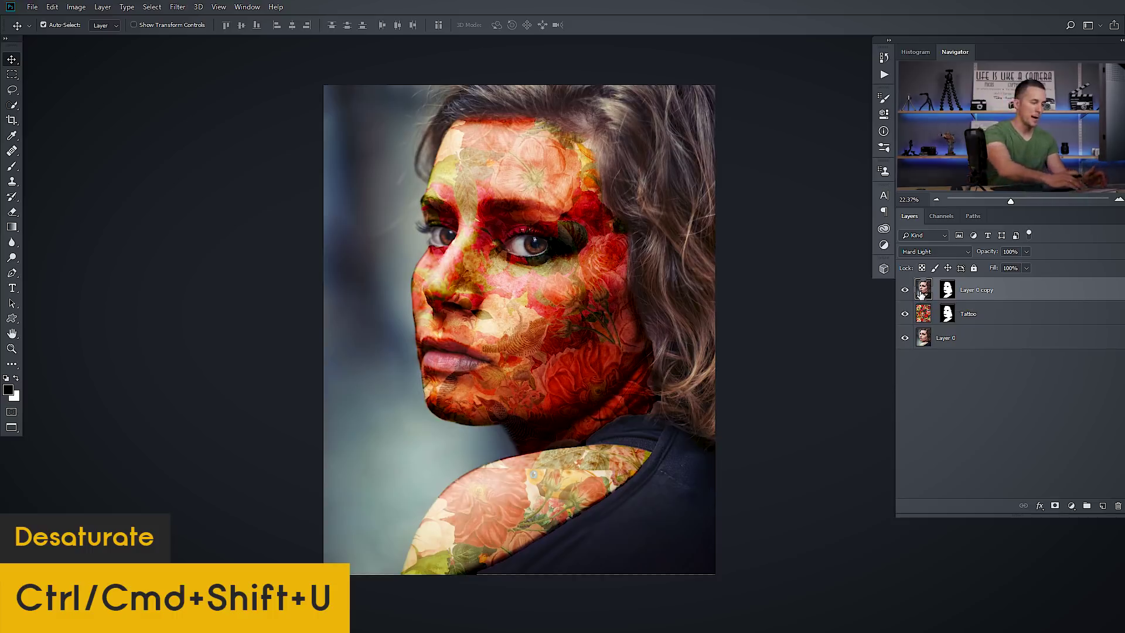
pyautogui.hotkey('ctrl', 'shift', 'u')
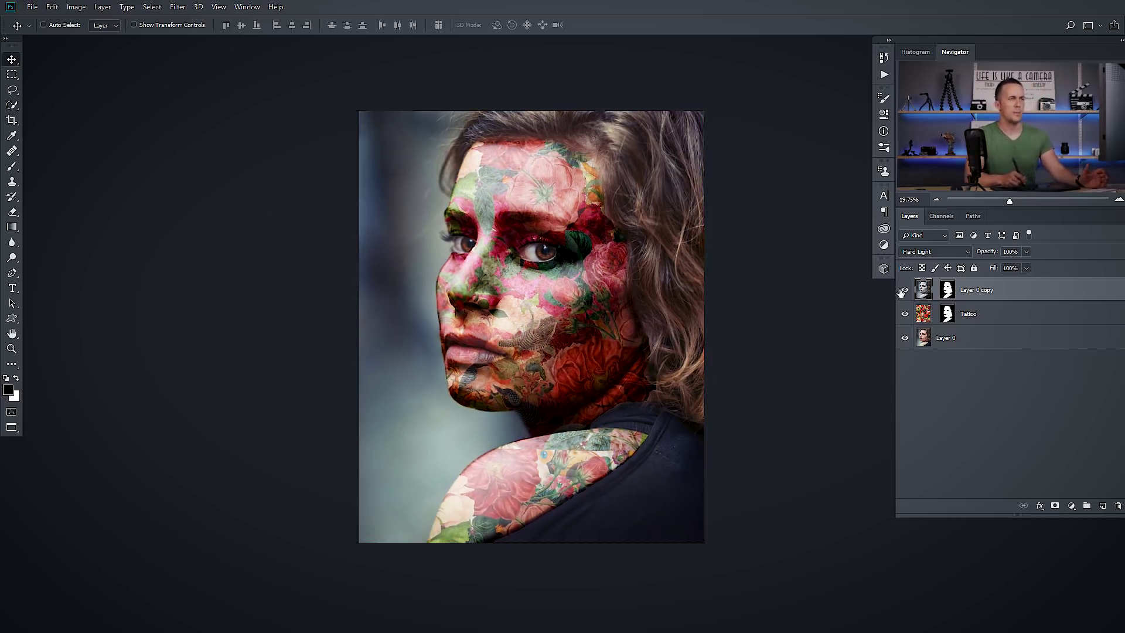
pyautogui.click(905, 291)
pyautogui.click(905, 290)
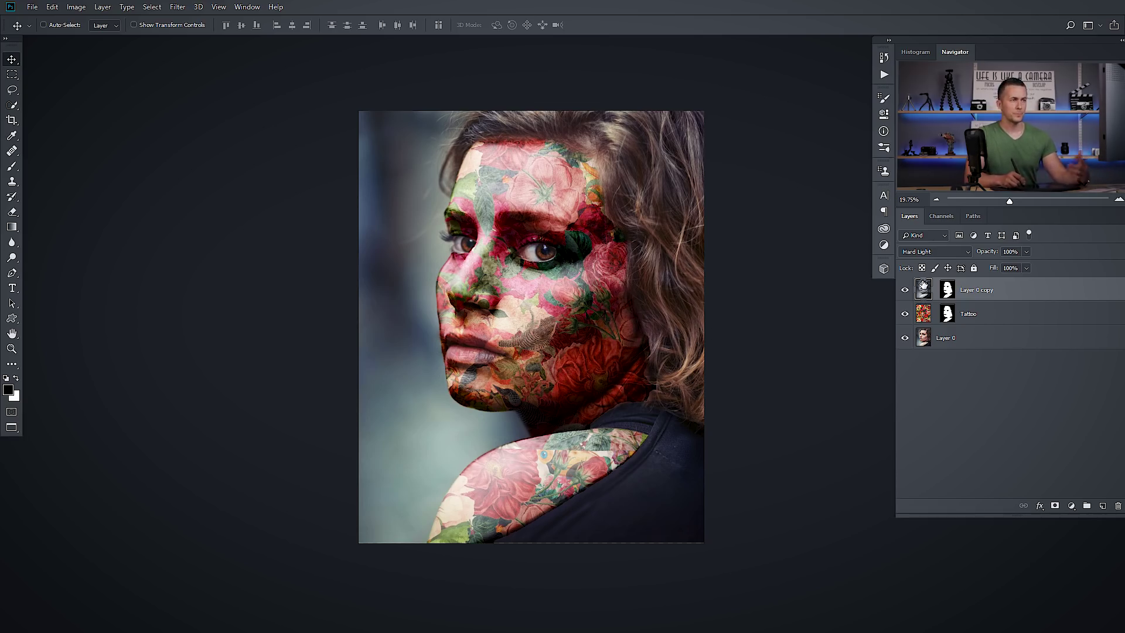
# - Scrub Layer 0 copy's opacity down to 92%
pyautogui.moveTo(987, 251)
pyautogui.mouseDown()
pyautogui.moveTo(971, 256)
pyautogui.moveTo(989, 255)
pyautogui.mouseUp()
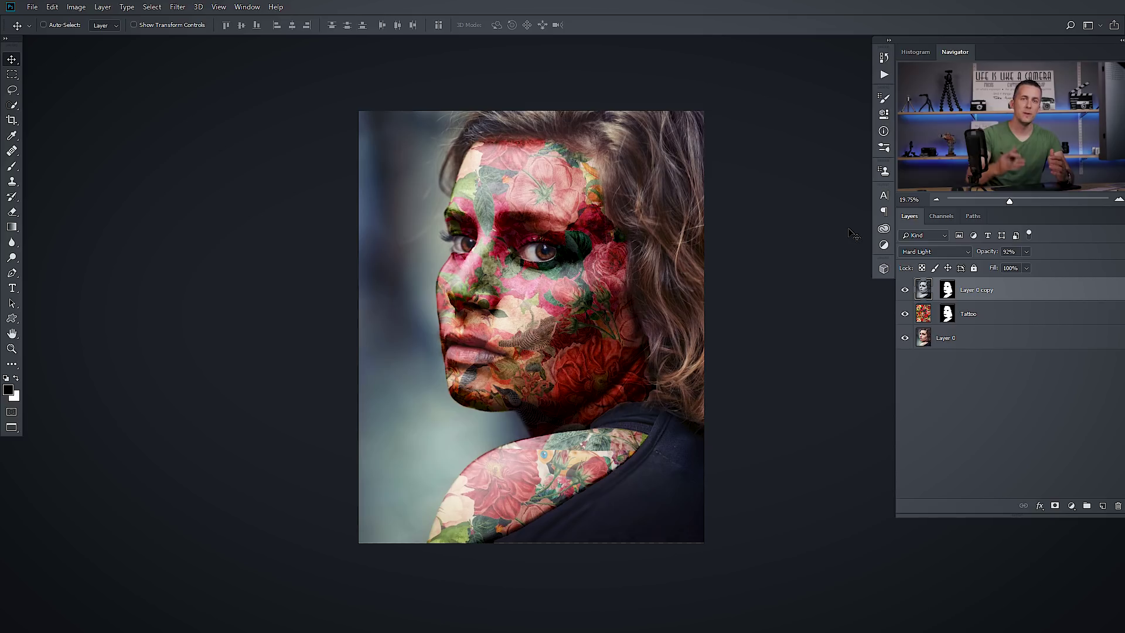
# - Add a Hue/Saturation adjustment layer clipped to the Tattoo layer
pyautogui.click(933, 325)
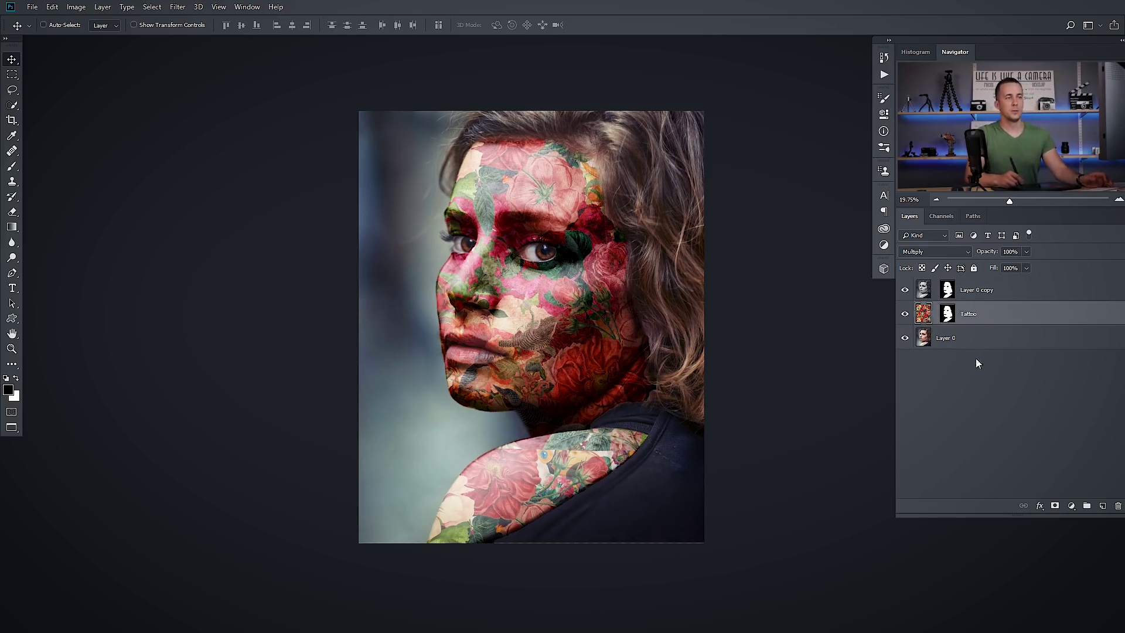
pyautogui.click(1072, 505)
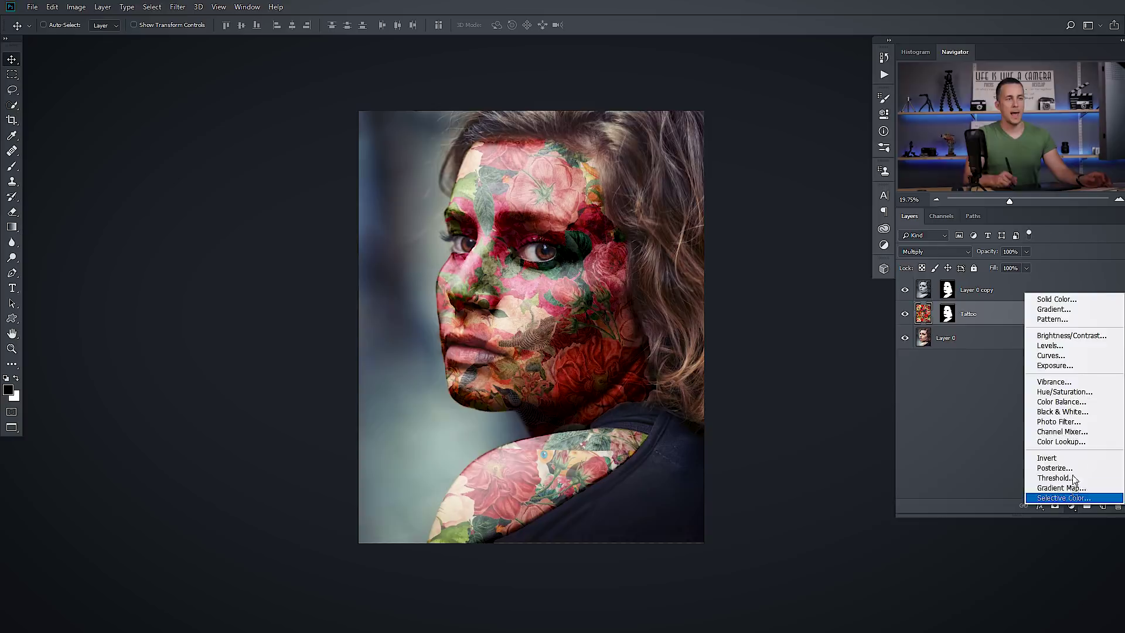
pyautogui.click(1057, 392)
pyautogui.click(783, 322)
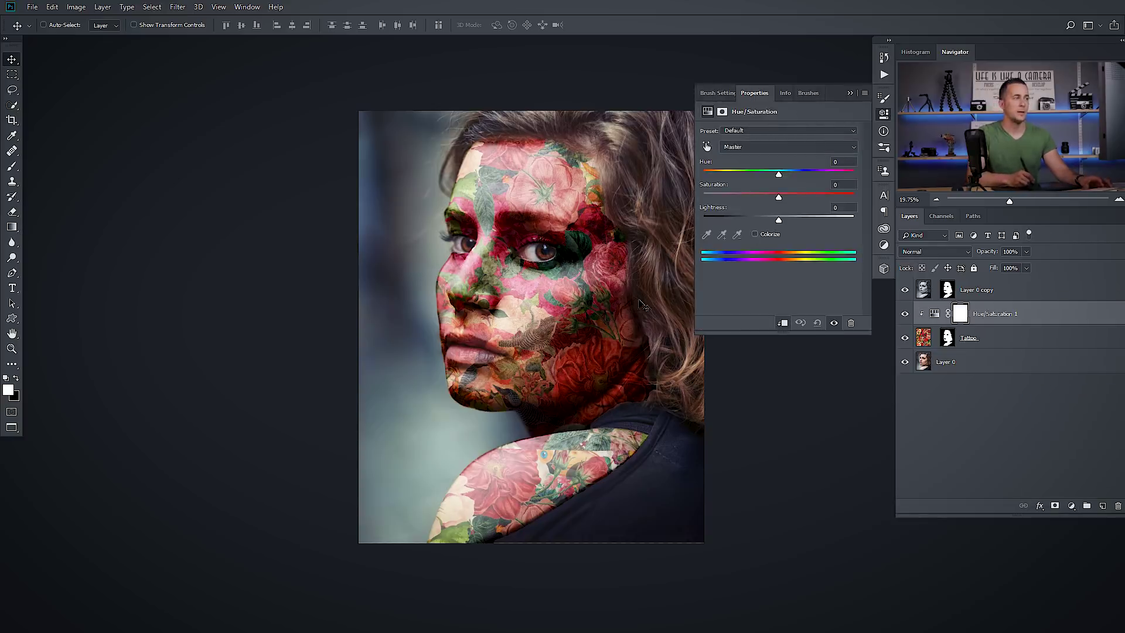
pyautogui.moveTo(610, 296); pyautogui.dragTo(546, 294)
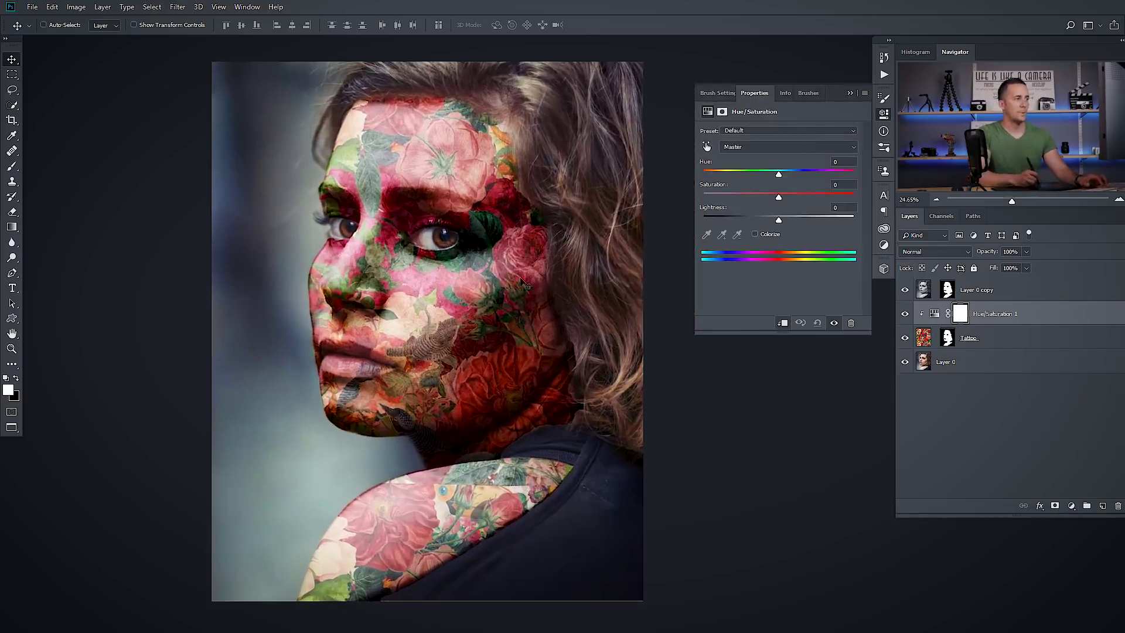
pyautogui.click(920, 337)
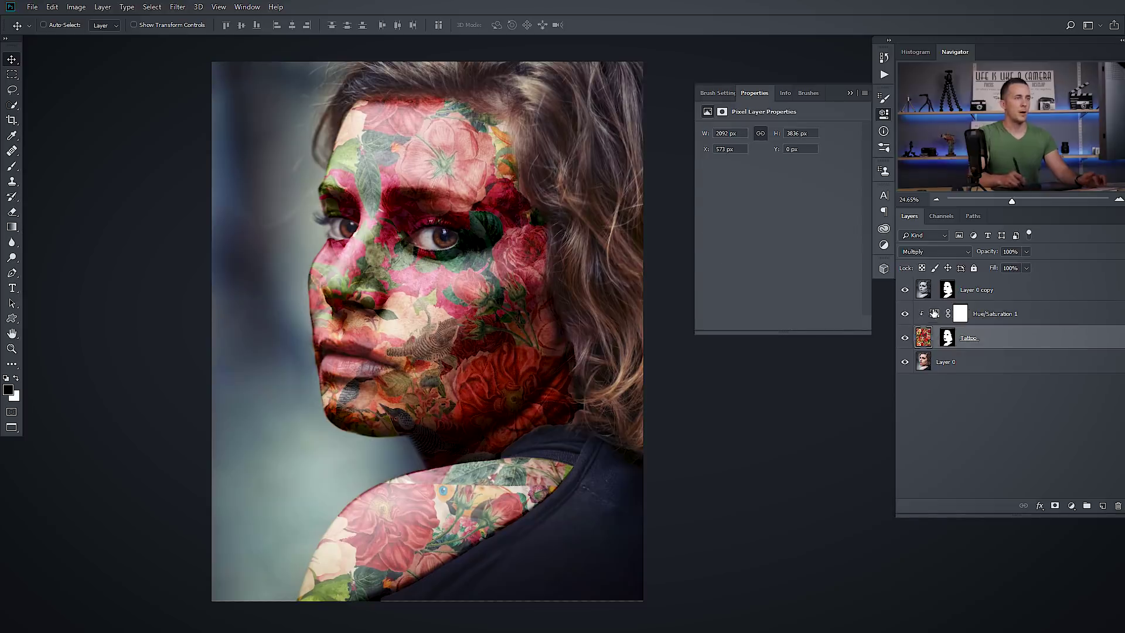
pyautogui.click(935, 314)
# - Colorize the tattoo at Hue 129, Saturation 5 for muted greyish ink
pyautogui.moveTo(777, 174)
pyautogui.mouseDown()
pyautogui.moveTo(800, 170)
pyautogui.moveTo(790, 174)
pyautogui.mouseUp()
pyautogui.moveTo(728, 200); pyautogui.dragTo(751, 203)
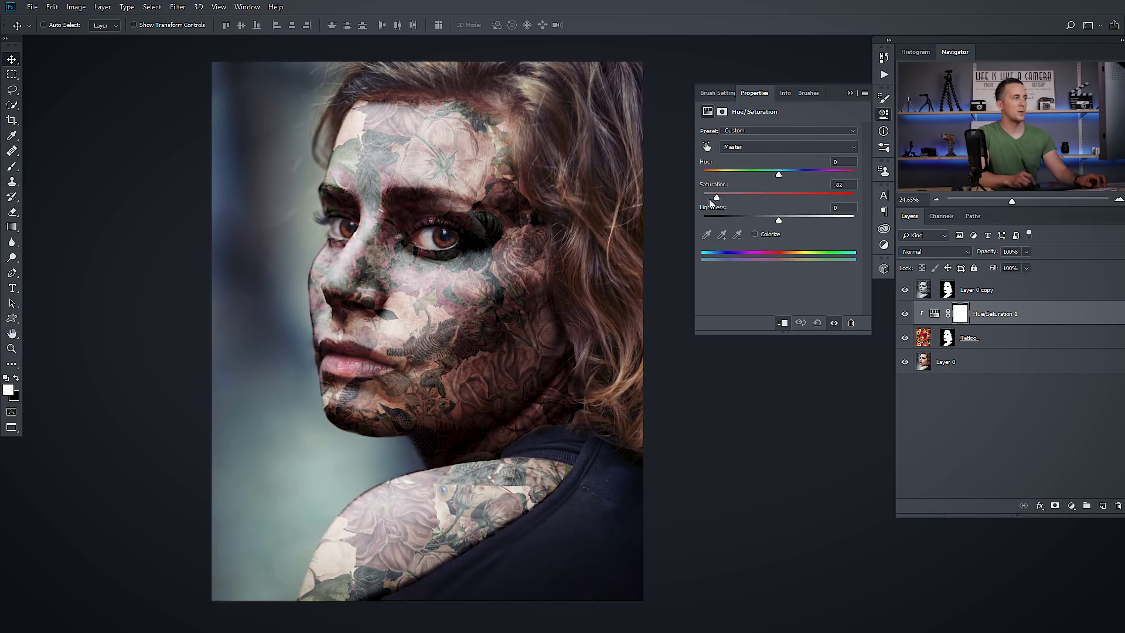
pyautogui.click(520, 275)
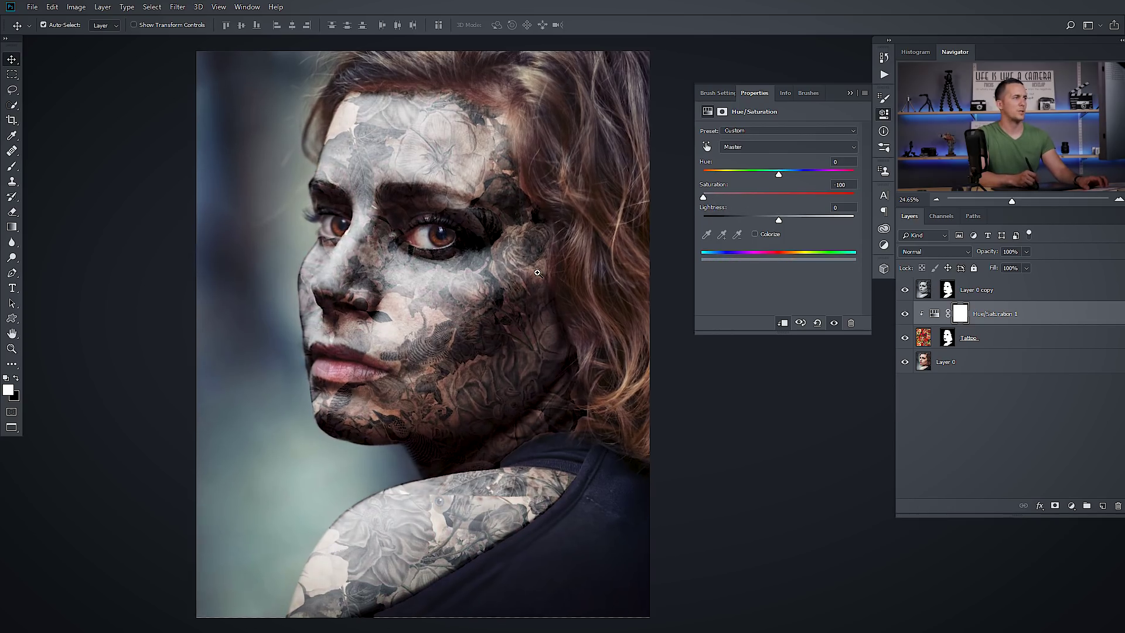
pyautogui.keyDown('alt'); pyautogui.click(501, 283); pyautogui.keyUp('alt')
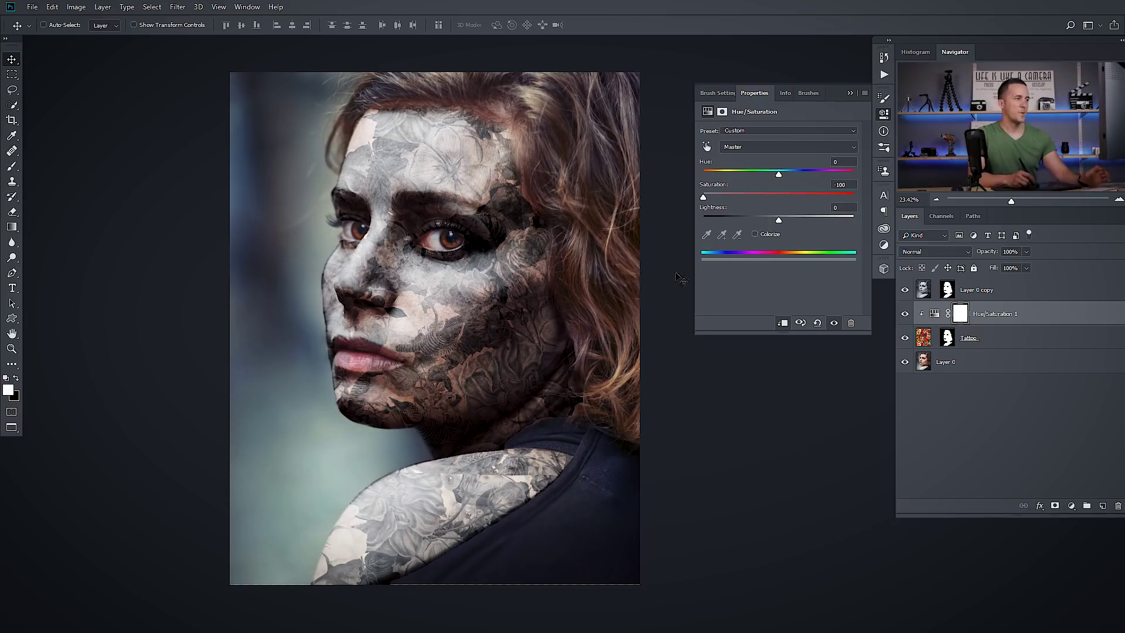
pyautogui.moveTo(707, 199); pyautogui.dragTo(755, 171)
pyautogui.click(755, 234)
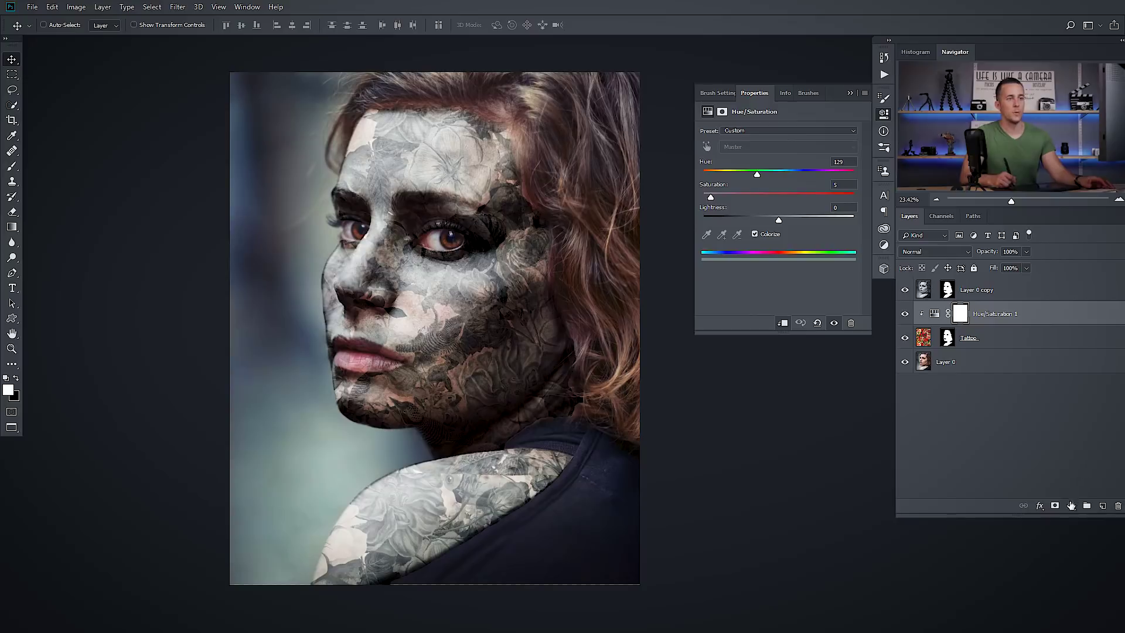
# - Add a clipped S-curve Curves adjustment and shift the tattoo tint to Hue 198, Saturation 13
pyautogui.click(1070, 505)
pyautogui.click(1049, 351)
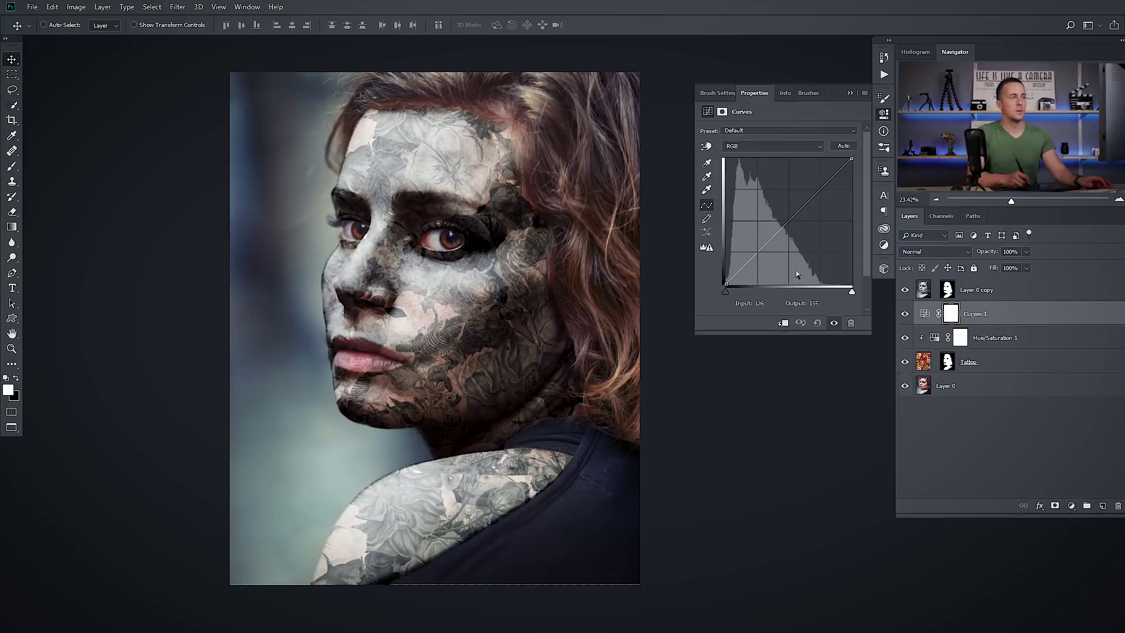
pyautogui.click(785, 323)
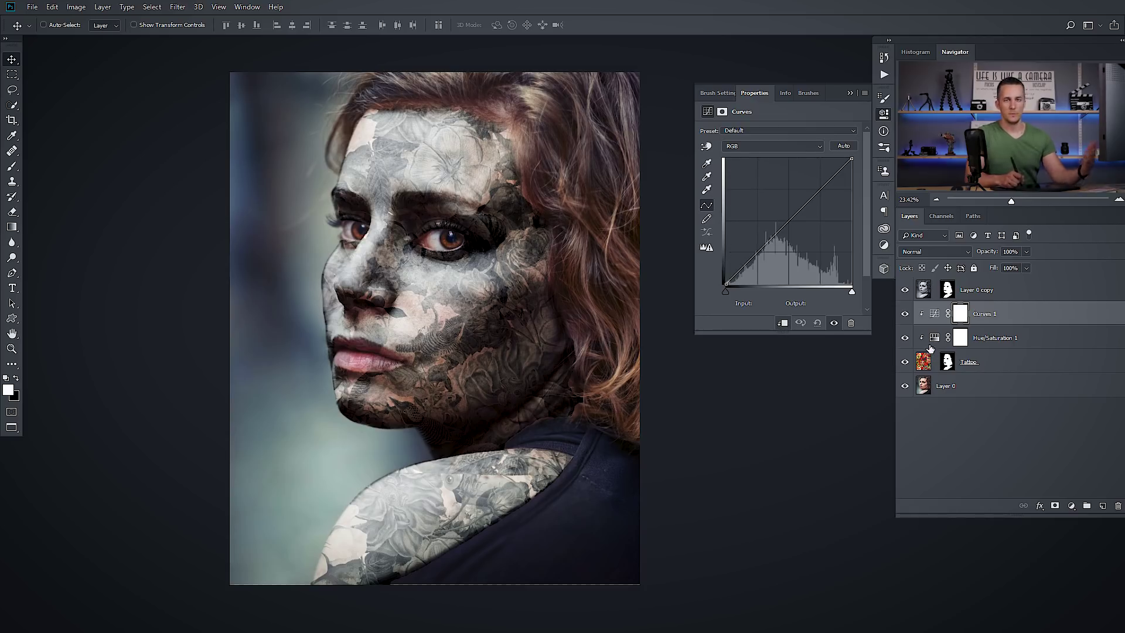
pyautogui.moveTo(802, 208); pyautogui.dragTo(802, 199)
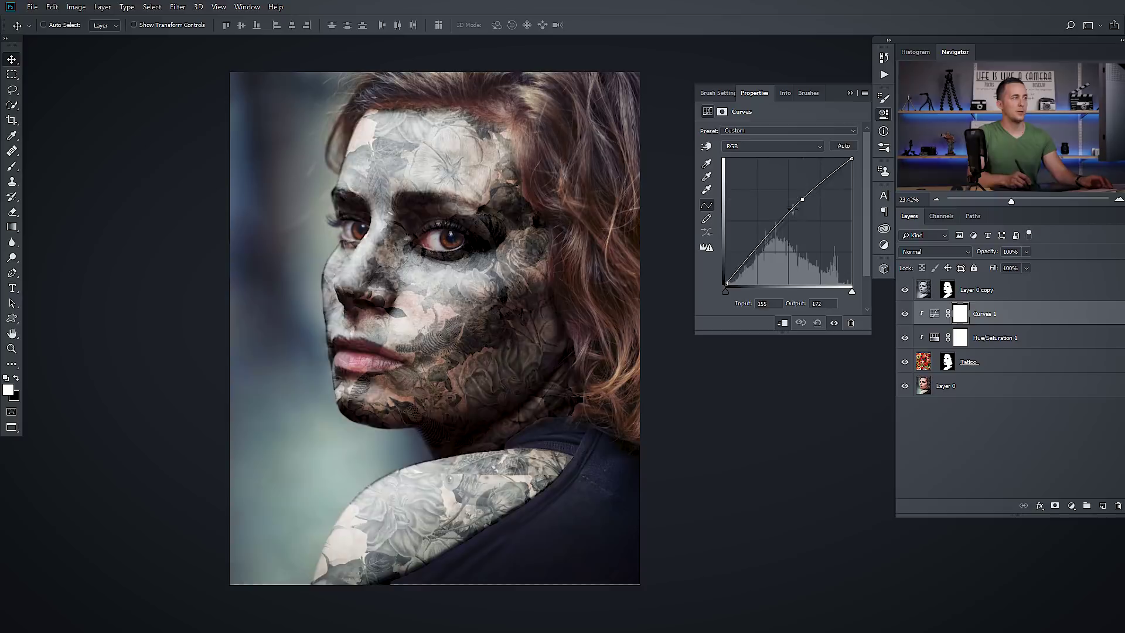
pyautogui.moveTo(757, 251)
pyautogui.mouseDown()
pyautogui.moveTo(773, 263)
pyautogui.moveTo(765, 252)
pyautogui.mouseUp()
pyautogui.click(802, 198)
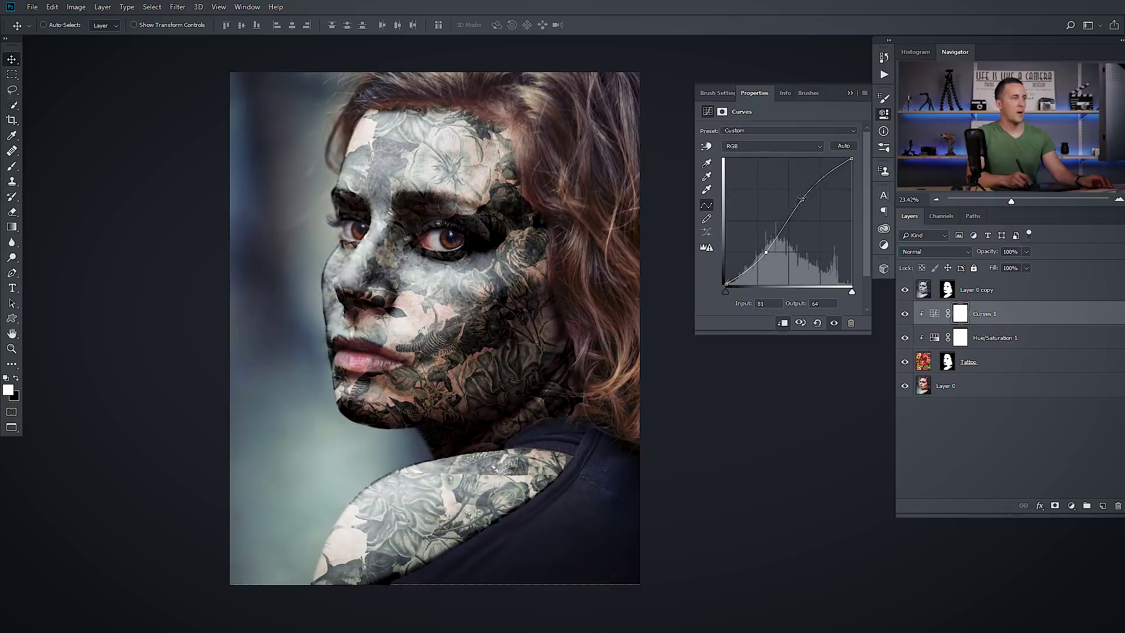
pyautogui.click(766, 252)
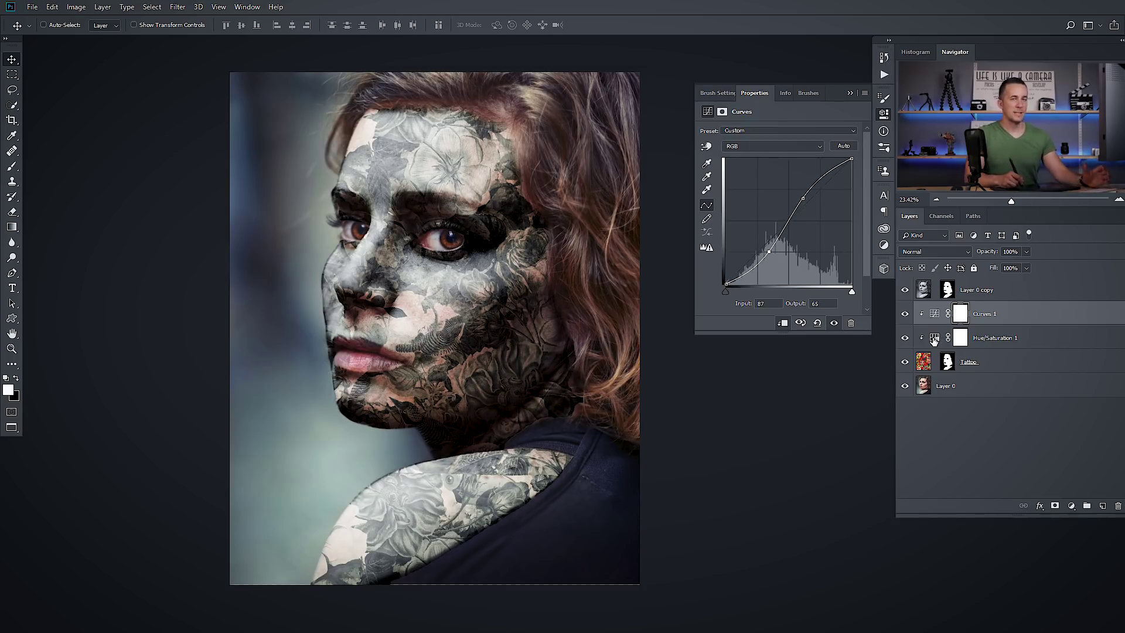
pyautogui.click(937, 341)
pyautogui.moveTo(755, 171); pyautogui.dragTo(808, 171)
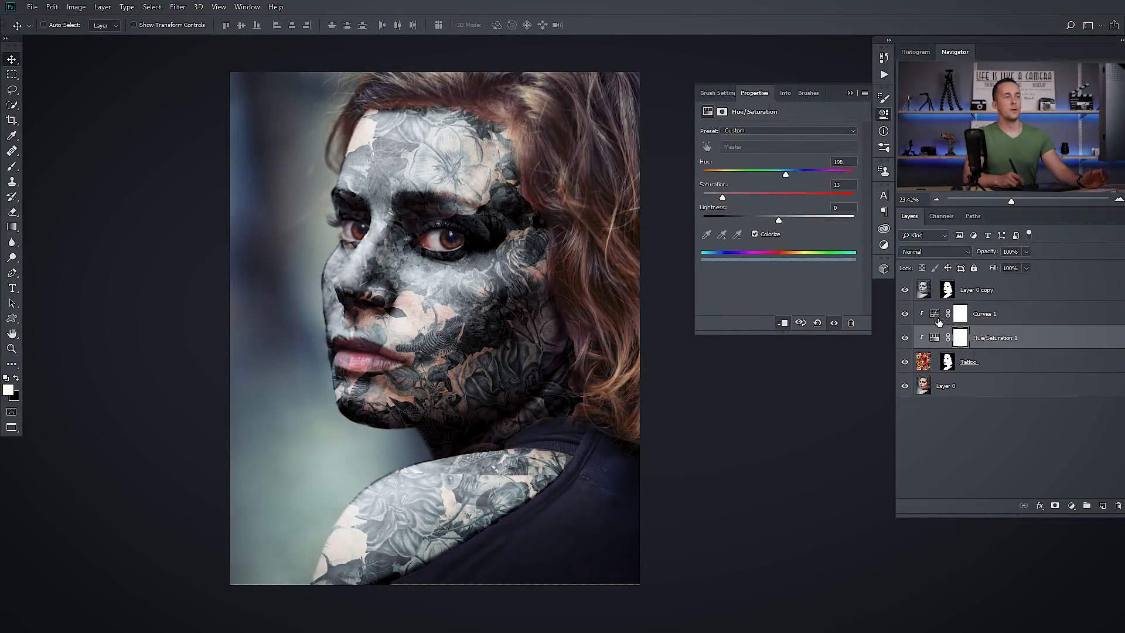
# - Try Color blending on Curves 1 and fine-tune its S-curve shadow and highlight points
pyautogui.click(935, 318)
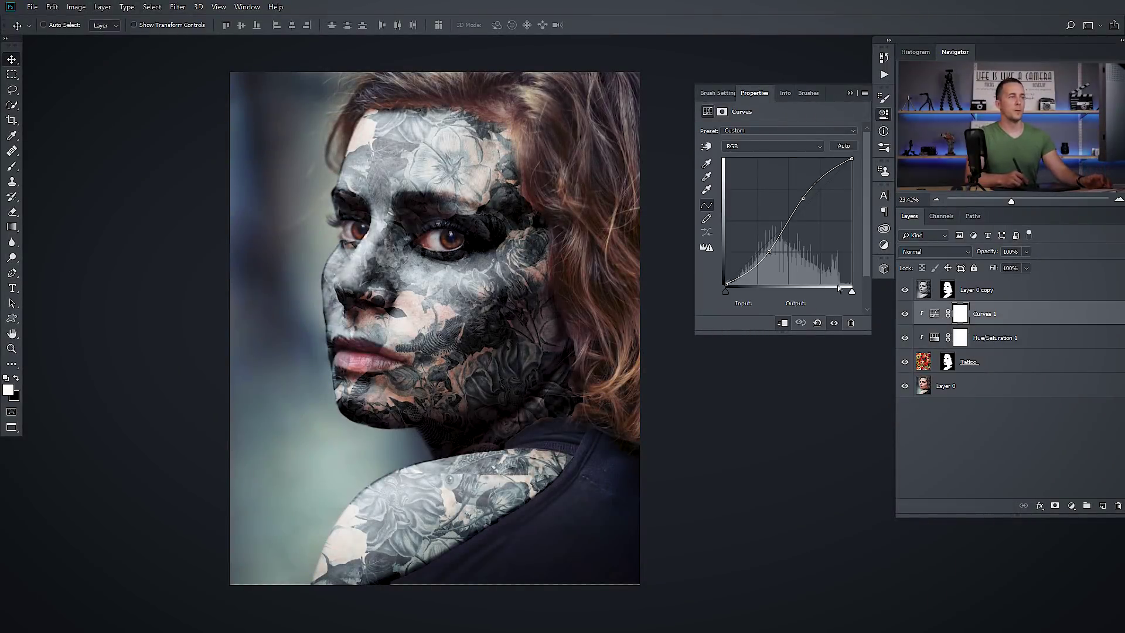
pyautogui.click(925, 251)
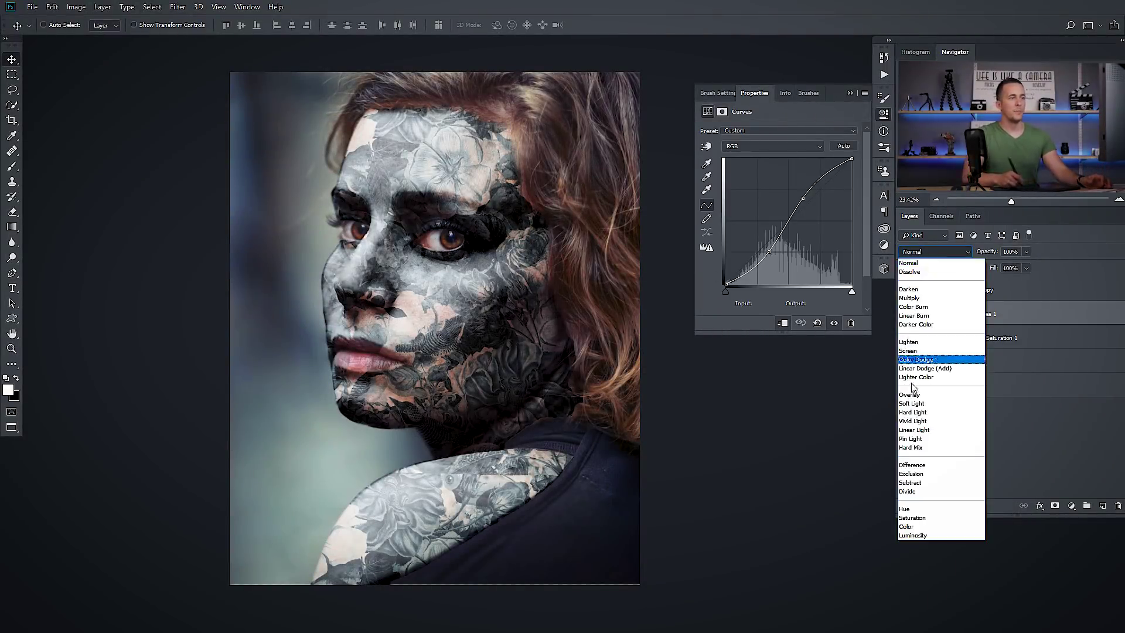
pyautogui.click(907, 526)
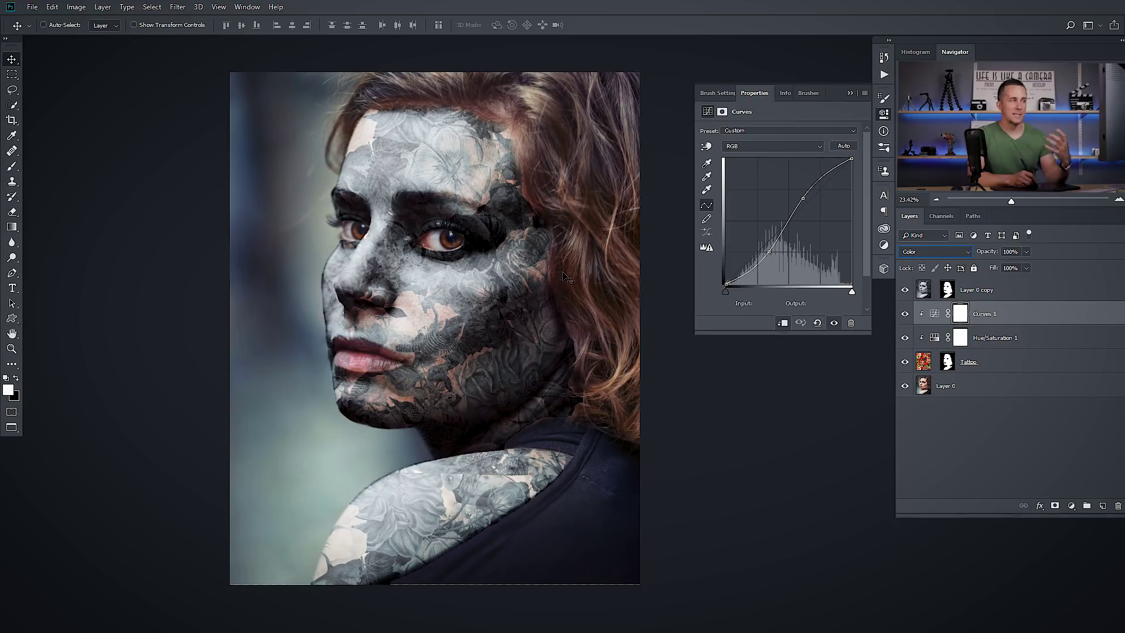
pyautogui.moveTo(779, 258); pyautogui.dragTo(785, 258)
pyautogui.moveTo(803, 199); pyautogui.dragTo(806, 191)
pyautogui.moveTo(776, 252); pyautogui.dragTo(768, 252)
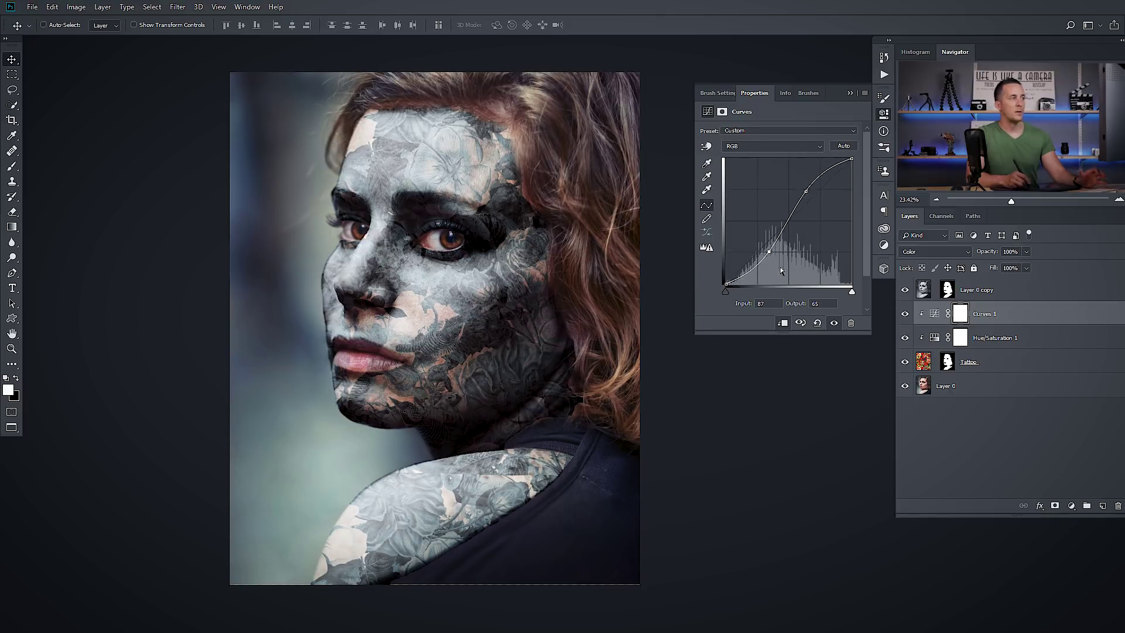
# - Test Luminosity and Multiply on Curves 1, then settle on Normal blending
pyautogui.click(931, 251)
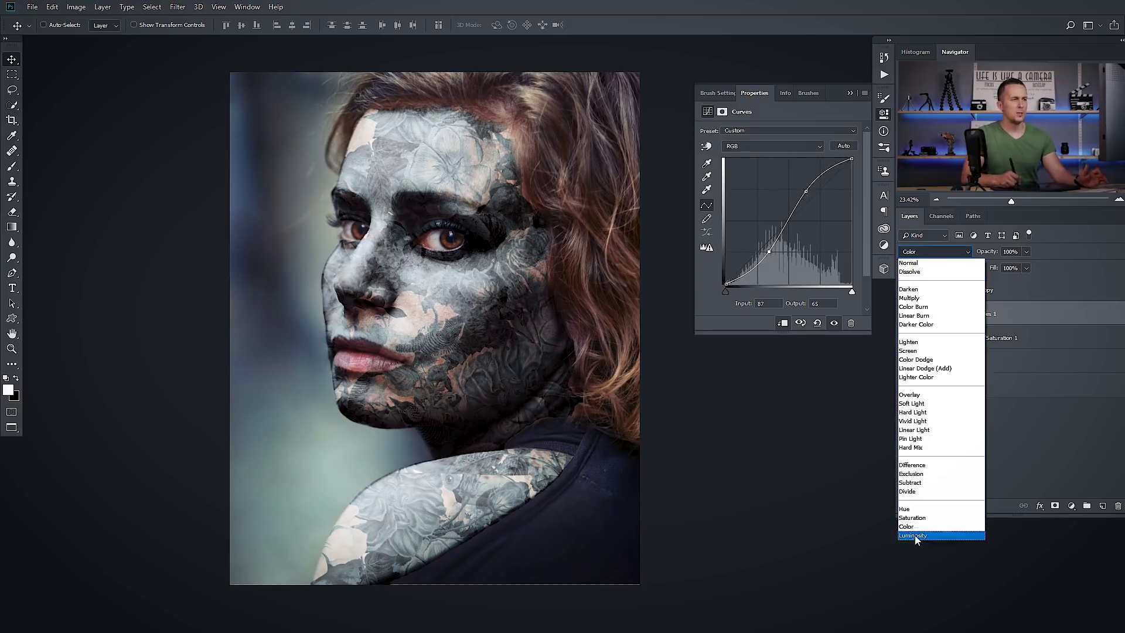
pyautogui.click(917, 533)
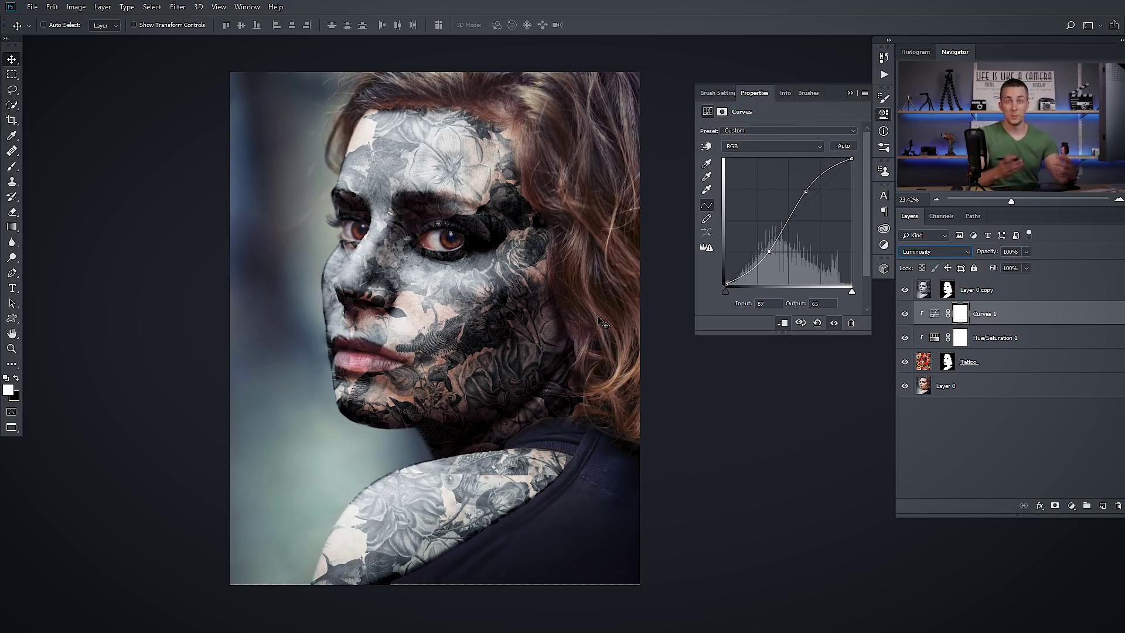
pyautogui.click(922, 252)
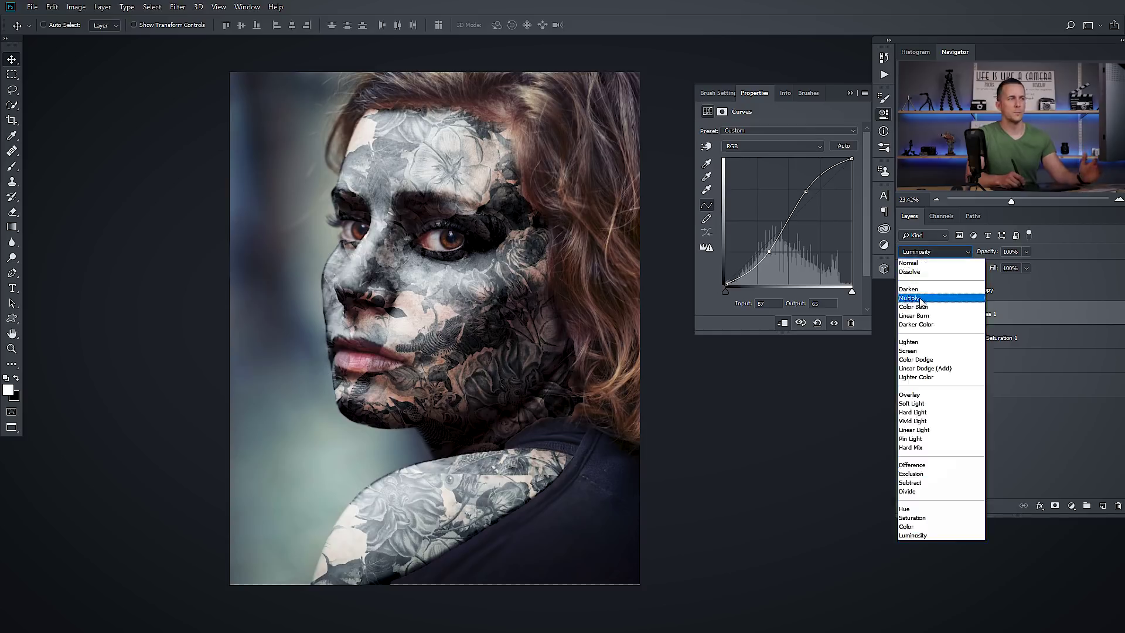
pyautogui.click(920, 290)
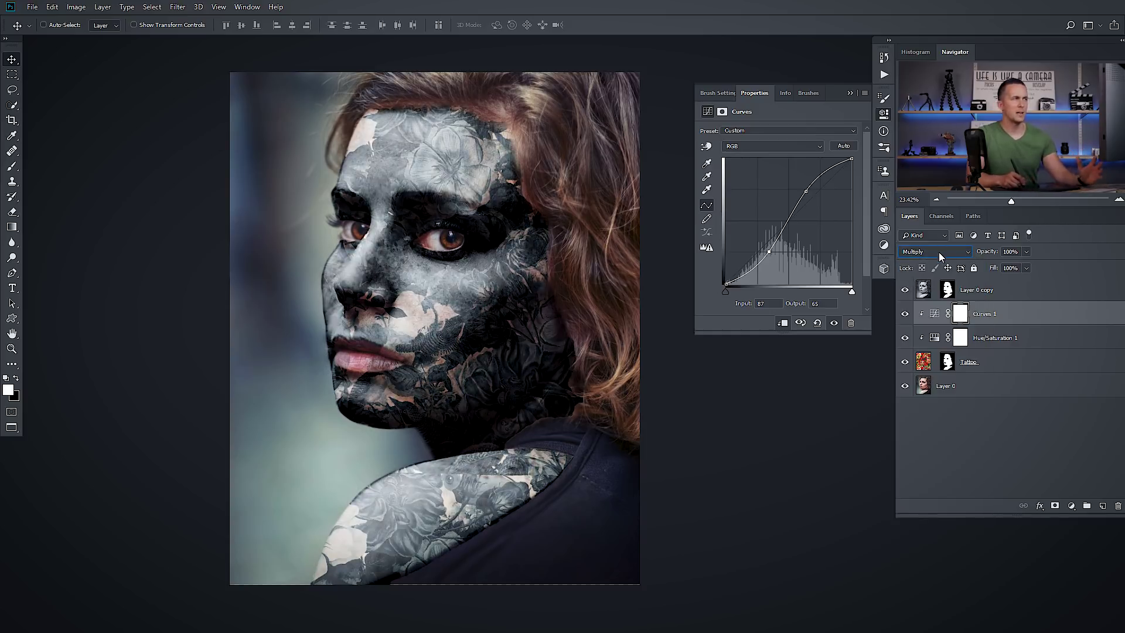
pyautogui.click(939, 252)
pyautogui.click(934, 265)
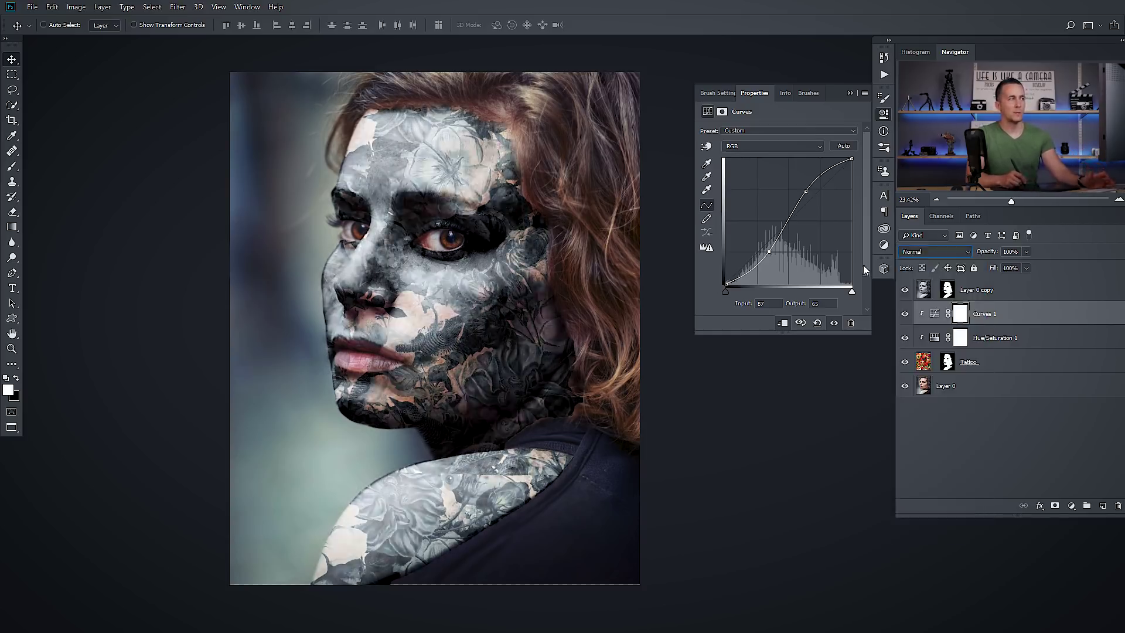
# - Try Color blending on Hue/Saturation 1, then undo twice to restore the darker look
pyautogui.click(939, 340)
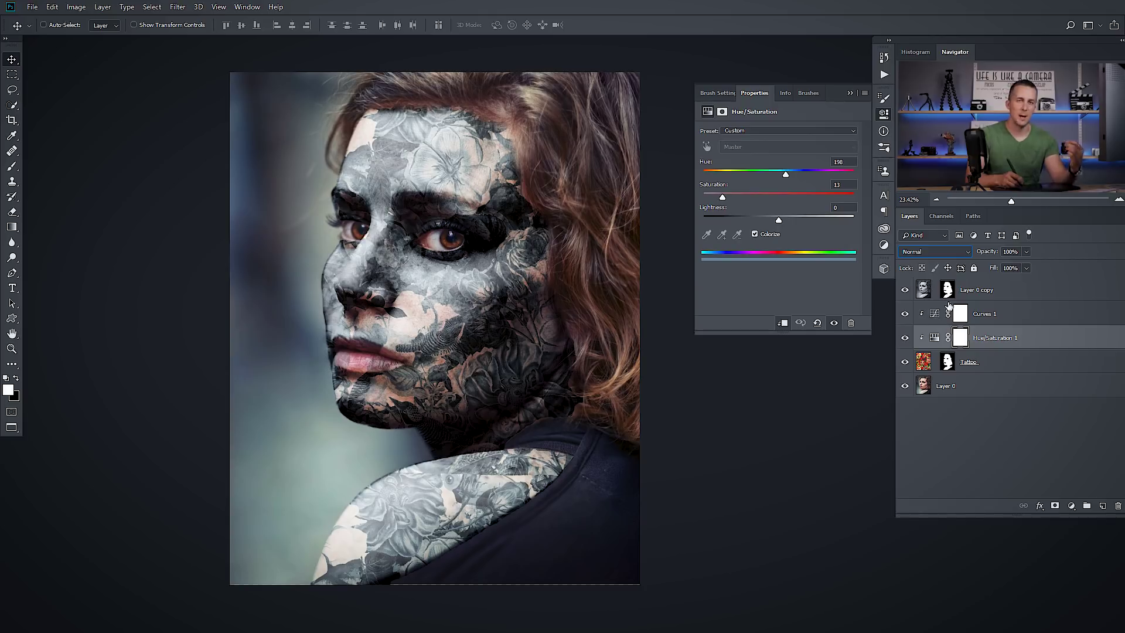
pyautogui.click(930, 252)
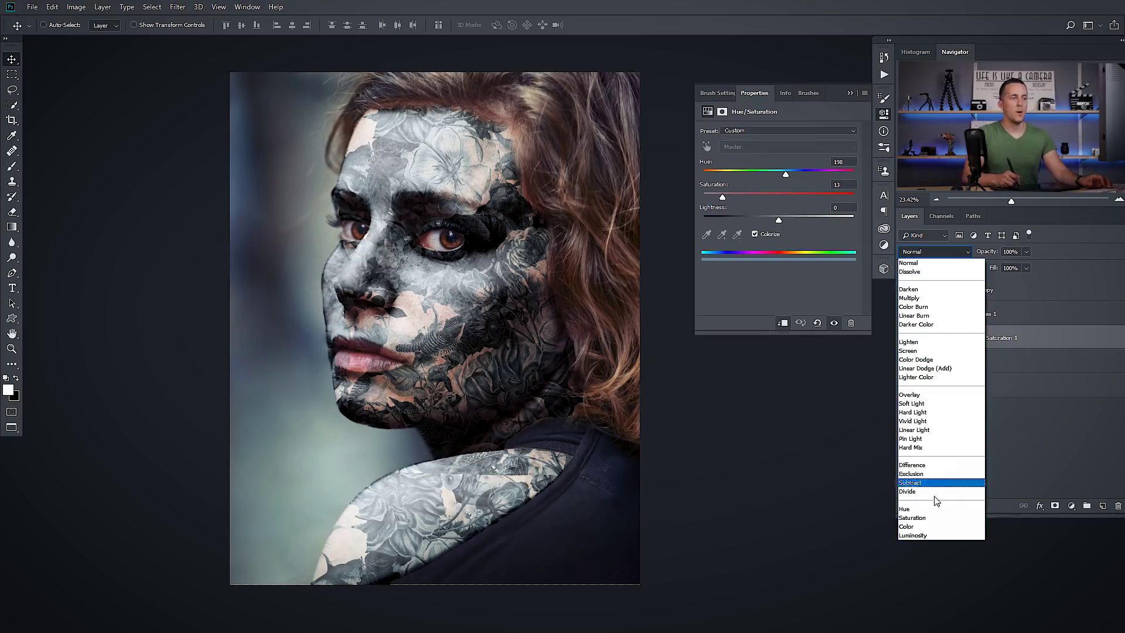
pyautogui.click(924, 527)
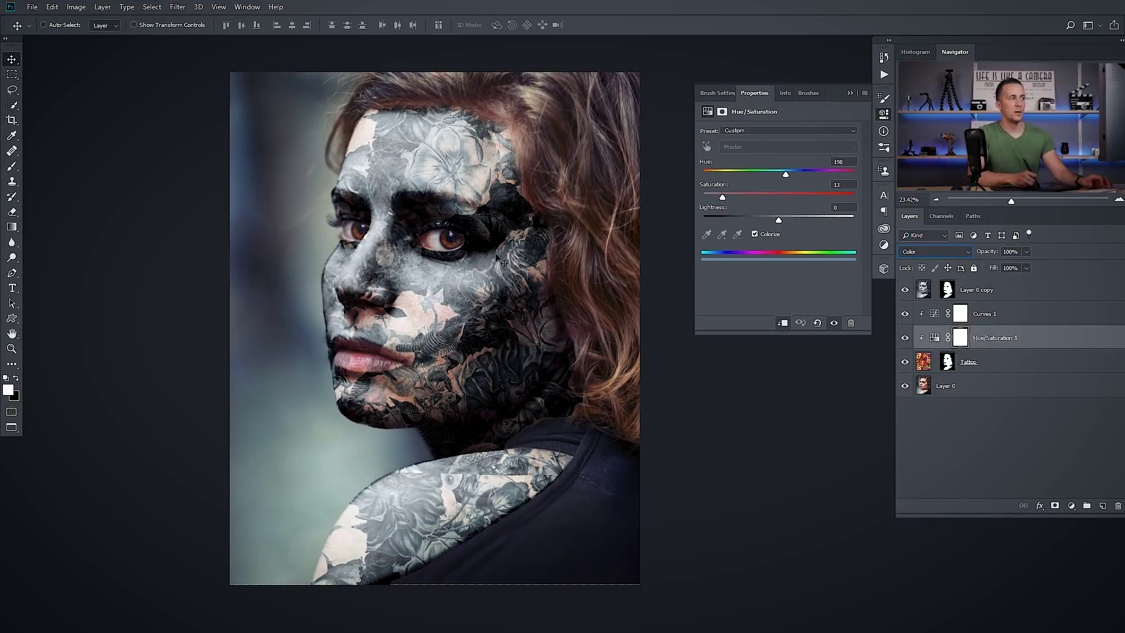
pyautogui.hotkey('ctrl', 'z')
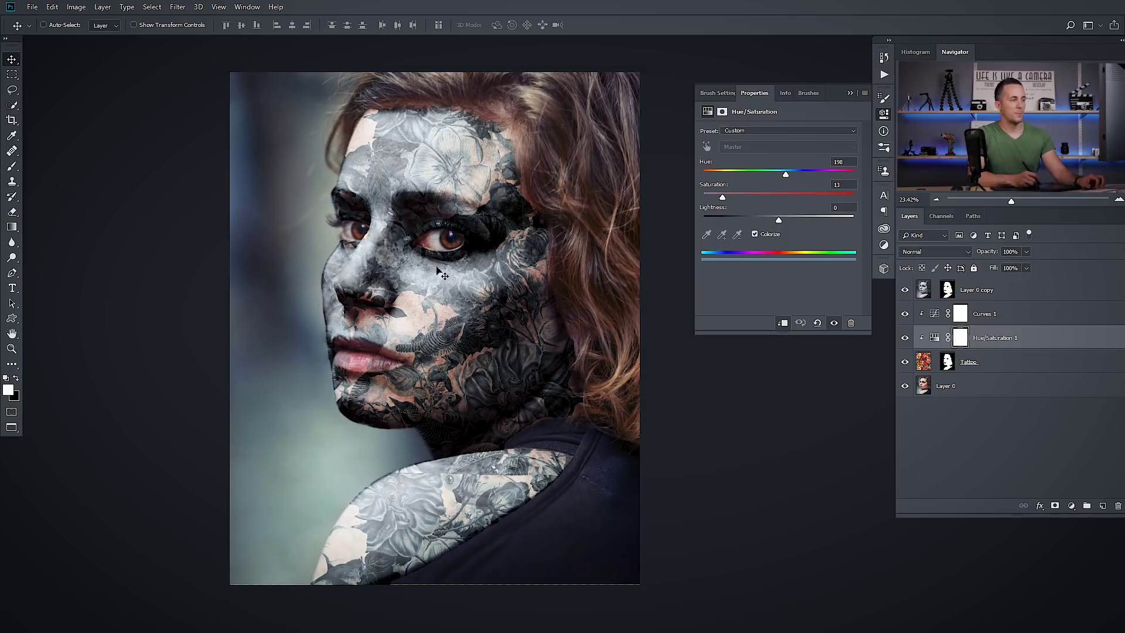
pyautogui.hotkey('ctrl', 'z')
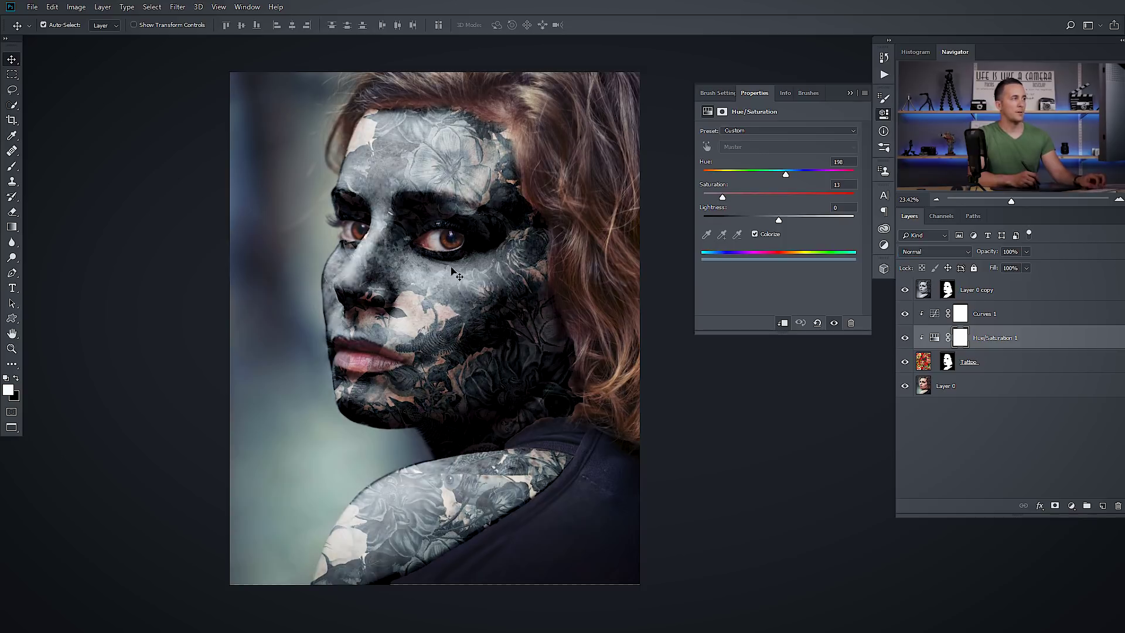
# - Reset Curves 1 to Normal blending and reselect Hue/Saturation 1
pyautogui.click(936, 316)
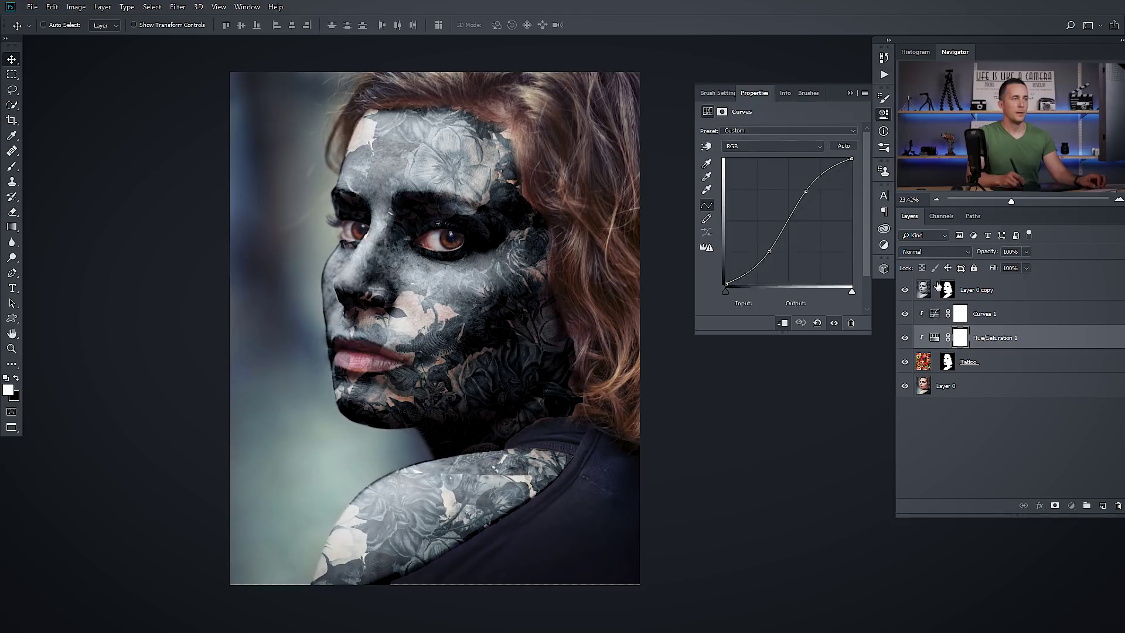
pyautogui.click(932, 253)
pyautogui.click(934, 261)
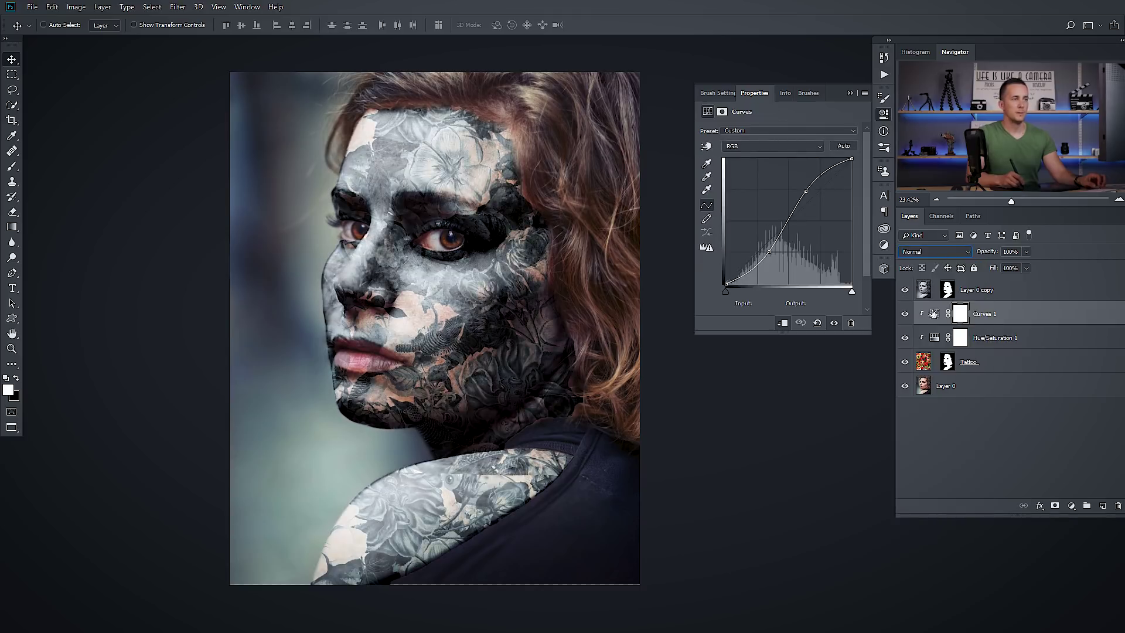
pyautogui.click(937, 338)
# - Switch Hue/Saturation 1 to Difference blending, raising saturation and shifting hue and lightness
pyautogui.click(931, 251)
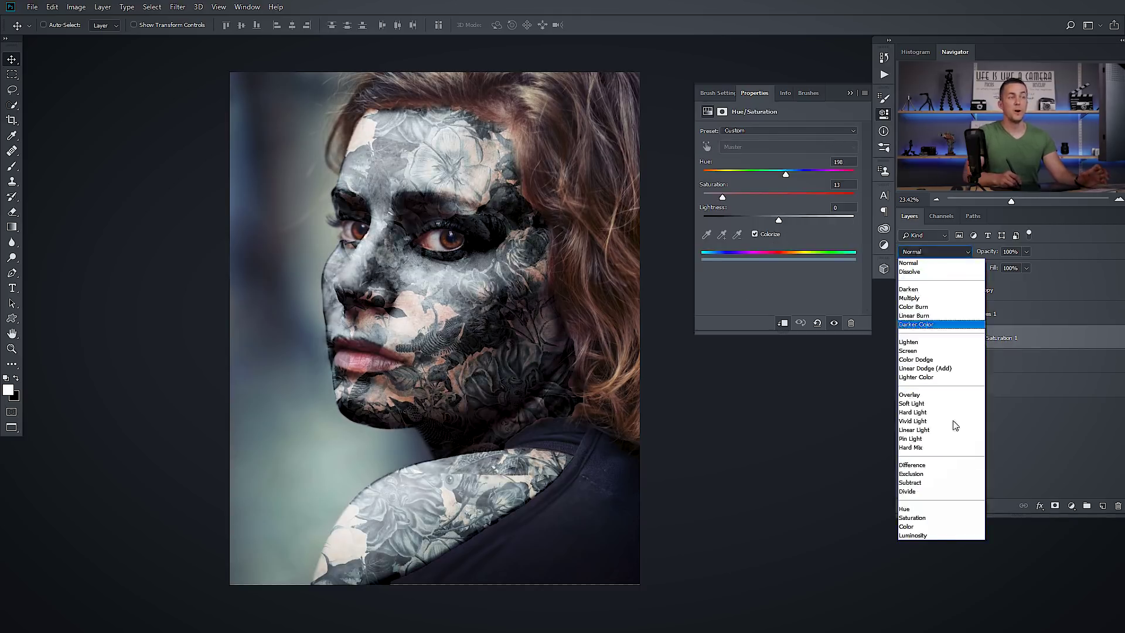
pyautogui.click(936, 526)
pyautogui.click(949, 253)
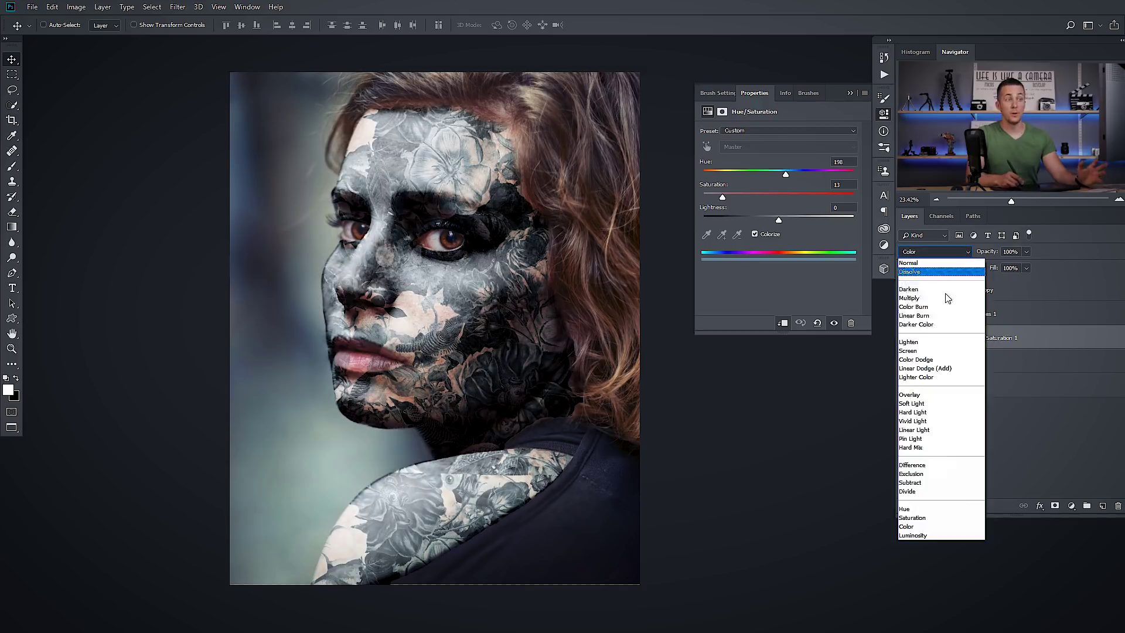
pyautogui.click(930, 465)
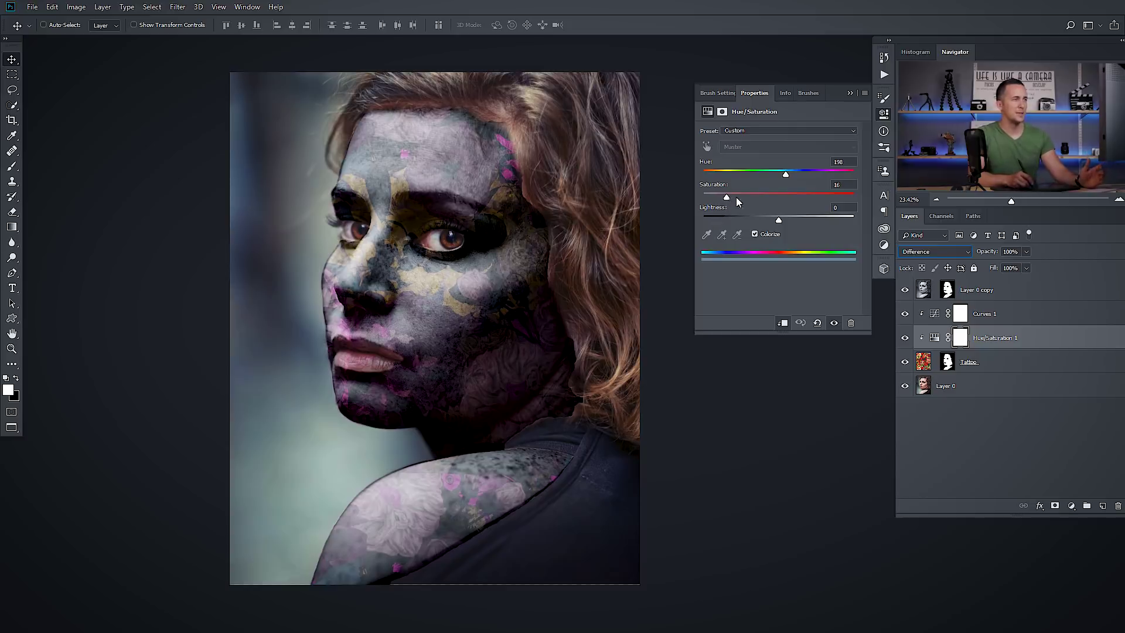
pyautogui.moveTo(737, 202); pyautogui.dragTo(810, 200)
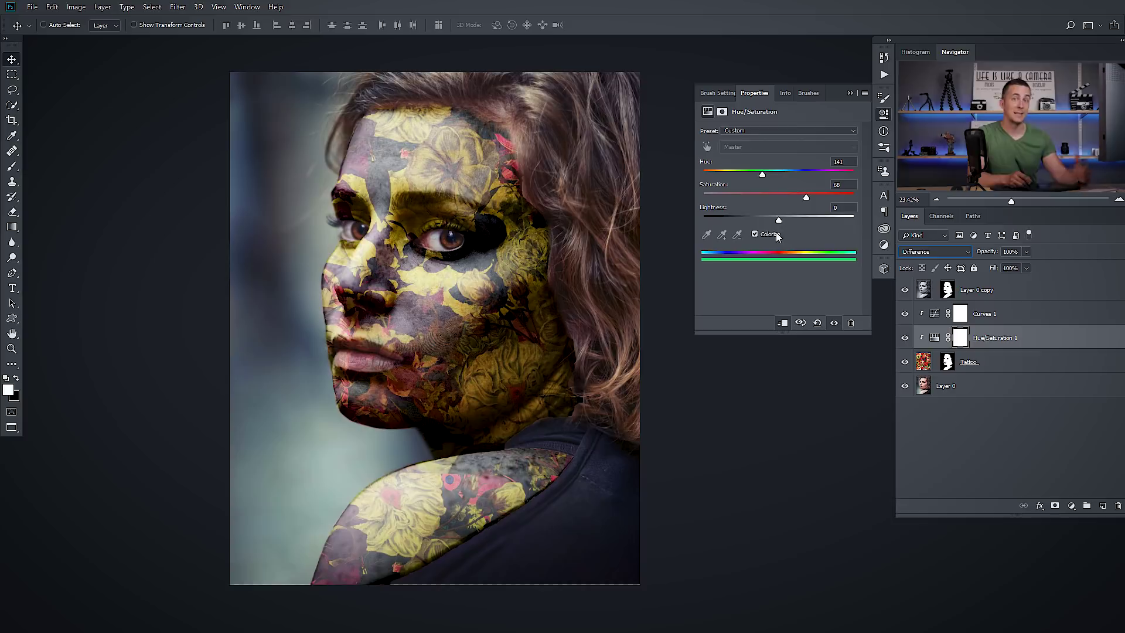
pyautogui.moveTo(778, 220); pyautogui.dragTo(803, 220)
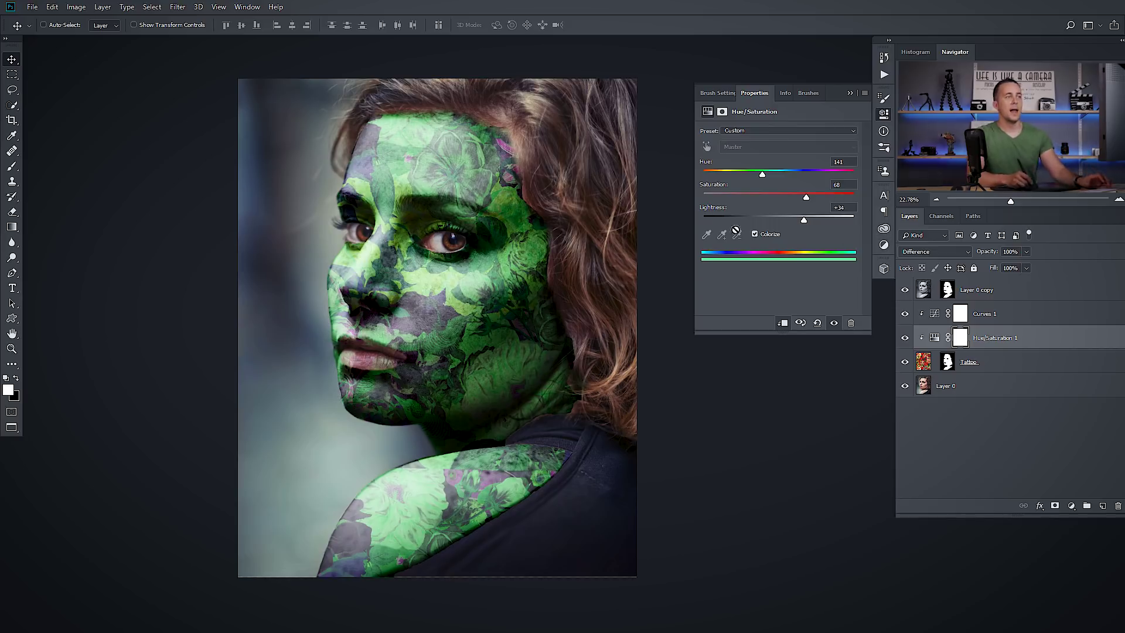
# - Toggle Colorize and retune hue and lightness to Hue 141, Saturation 68 for yellow floral tones
pyautogui.click(754, 234)
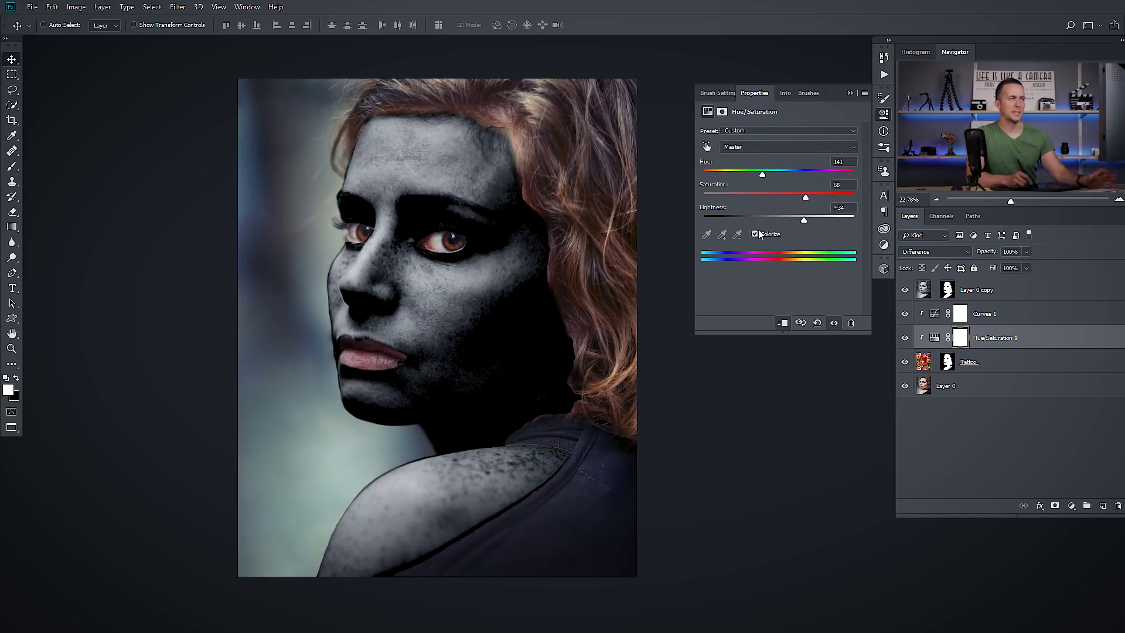
pyautogui.click(757, 233)
pyautogui.click(782, 233)
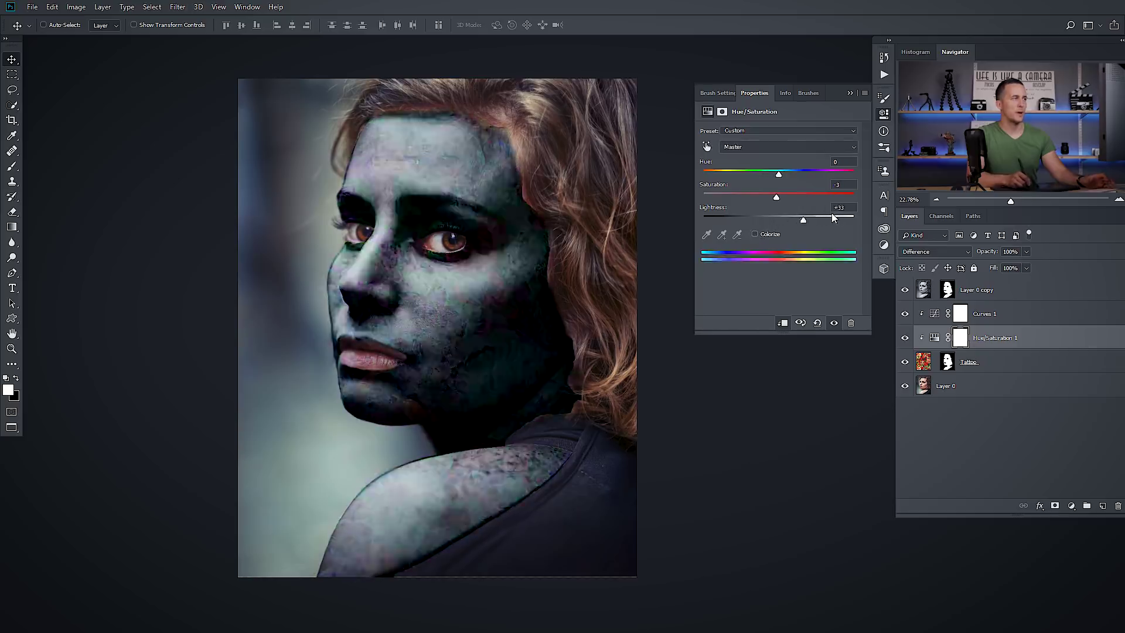
pyautogui.moveTo(831, 215); pyautogui.dragTo(722, 225)
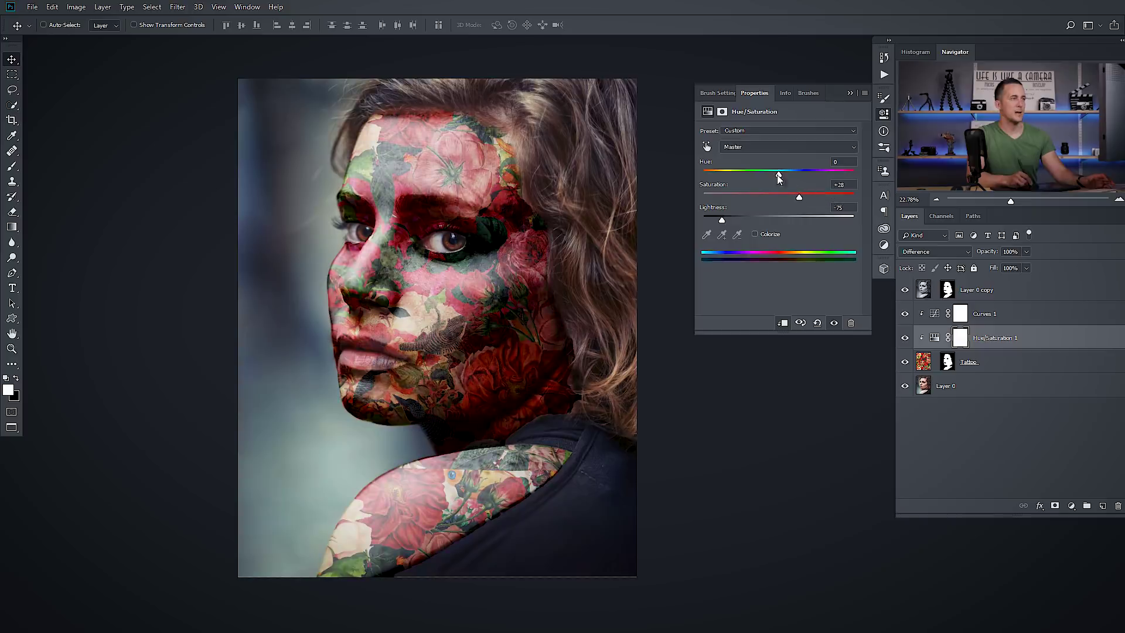
pyautogui.moveTo(777, 175); pyautogui.dragTo(751, 175)
pyautogui.click(759, 233)
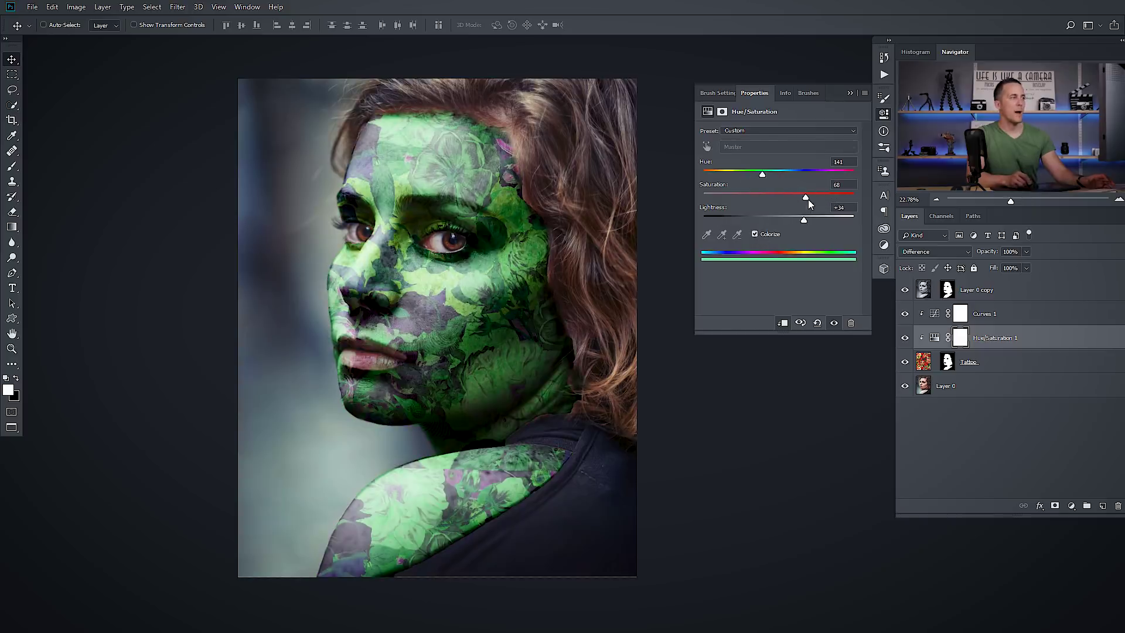
pyautogui.moveTo(804, 220); pyautogui.dragTo(774, 221)
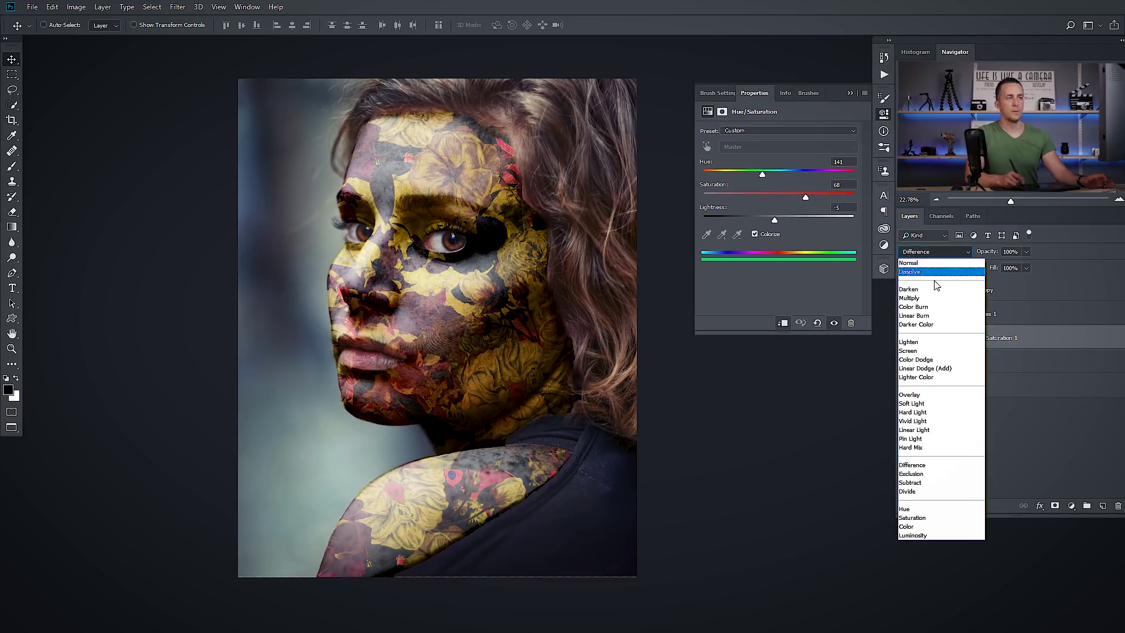
pyautogui.click(936, 253)
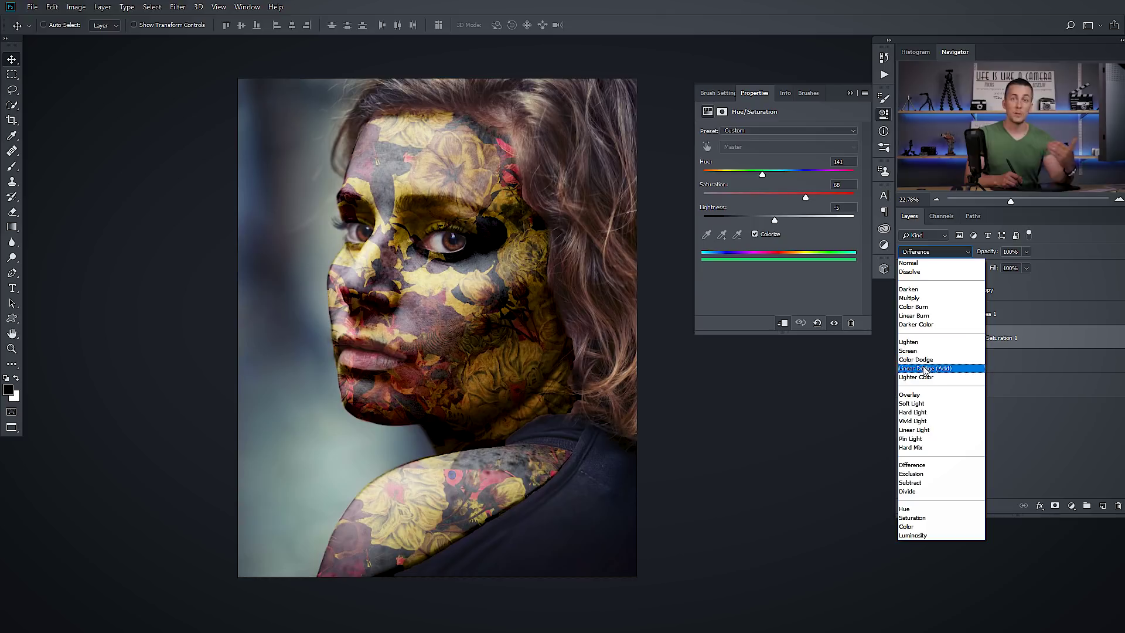
pyautogui.press('Up')
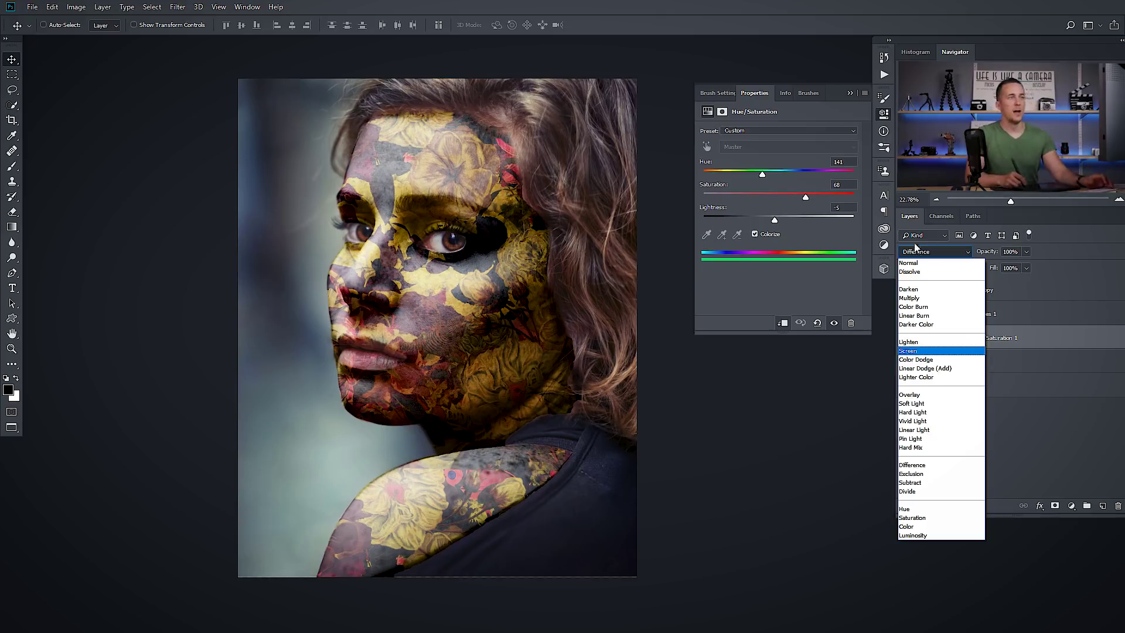
# - Set Hue/Saturation 1 back to Normal blending with Saturation 10 and Lightness 0
pyautogui.click(913, 263)
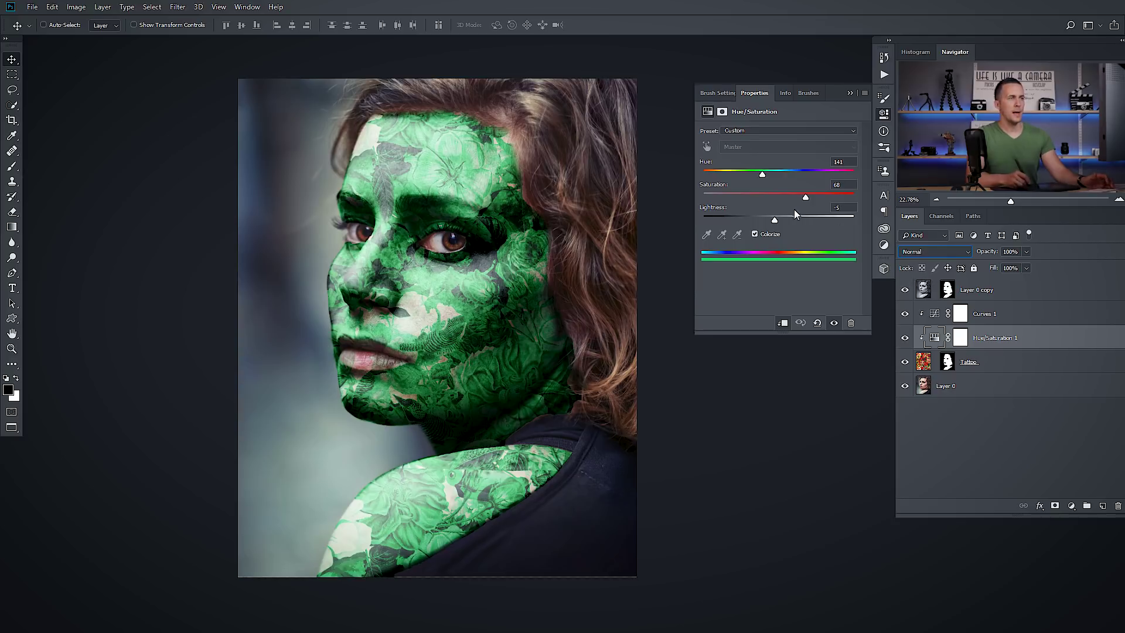
pyautogui.moveTo(804, 197); pyautogui.dragTo(726, 199)
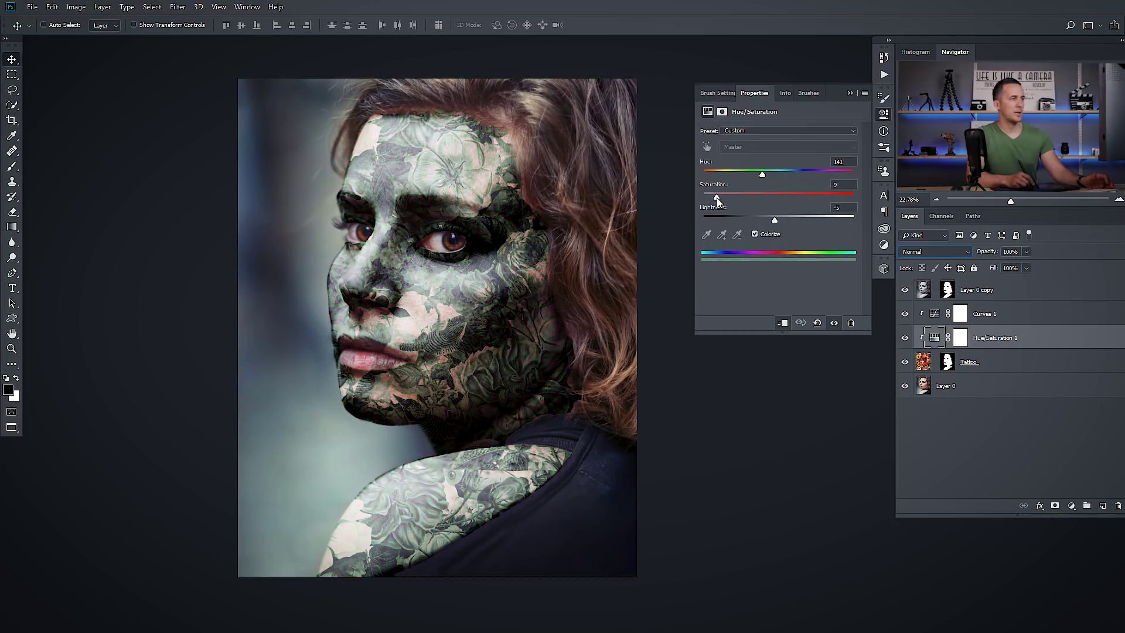
pyautogui.moveTo(780, 220); pyautogui.dragTo(769, 225)
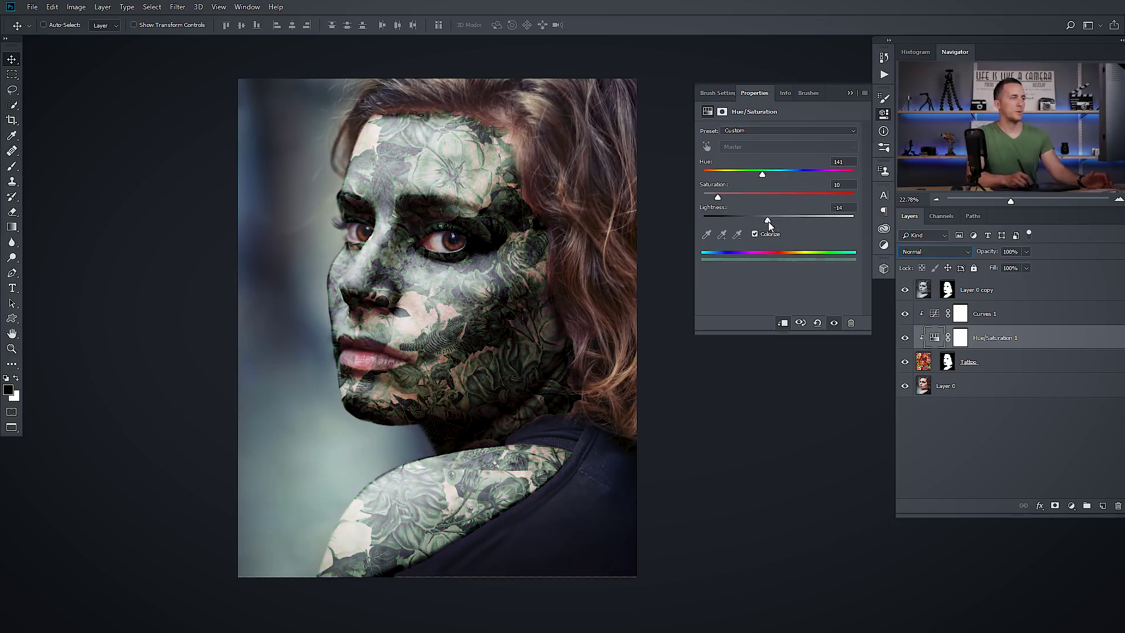
pyautogui.moveTo(776, 221); pyautogui.dragTo(778, 220)
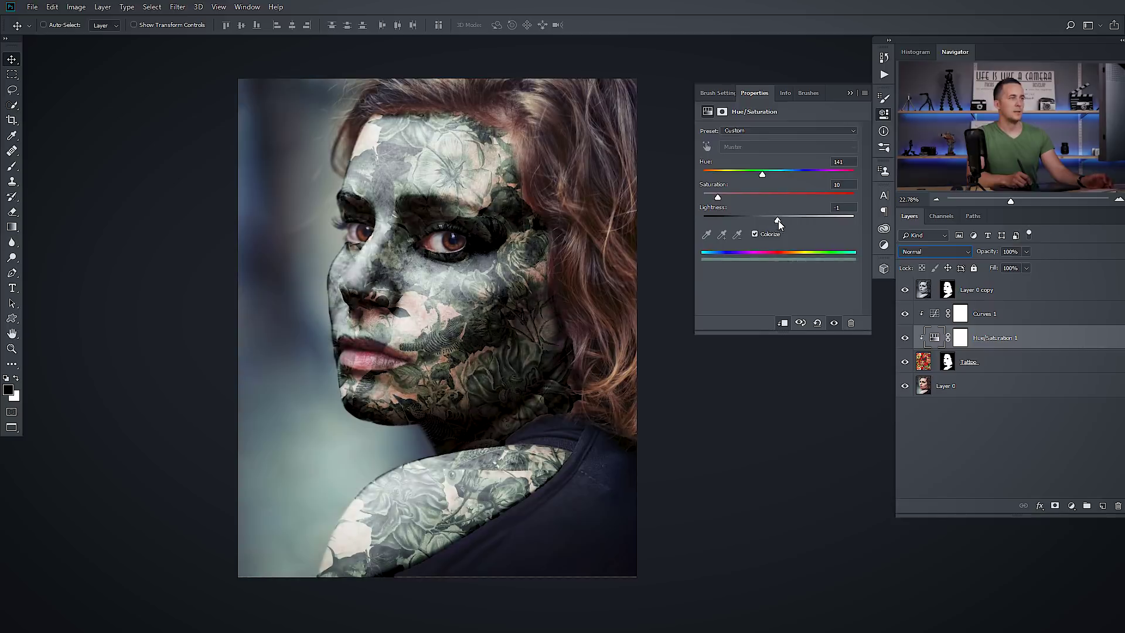
pyautogui.keyDown('alt'); pyautogui.click(485, 304); pyautogui.keyUp('alt')
pyautogui.hotkey('ctrl', '+')
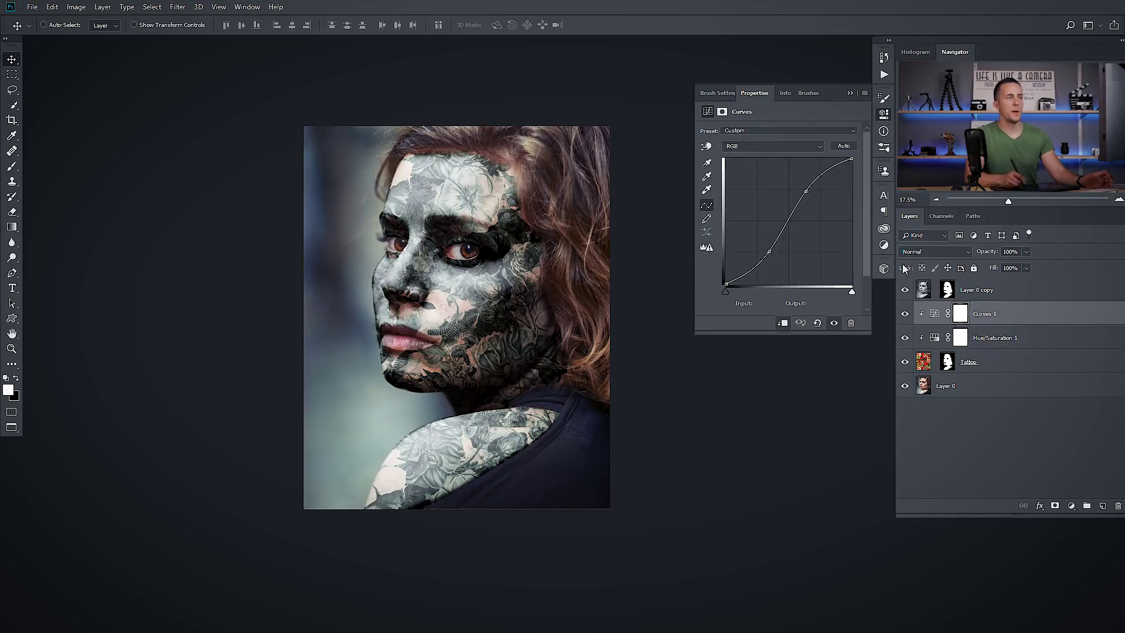
# - Select Layer 0 copy and stamp all visible layers into Layer 1 with Ctrl+Alt+Shift+E
pyautogui.click(936, 316)
pyautogui.click(923, 289)
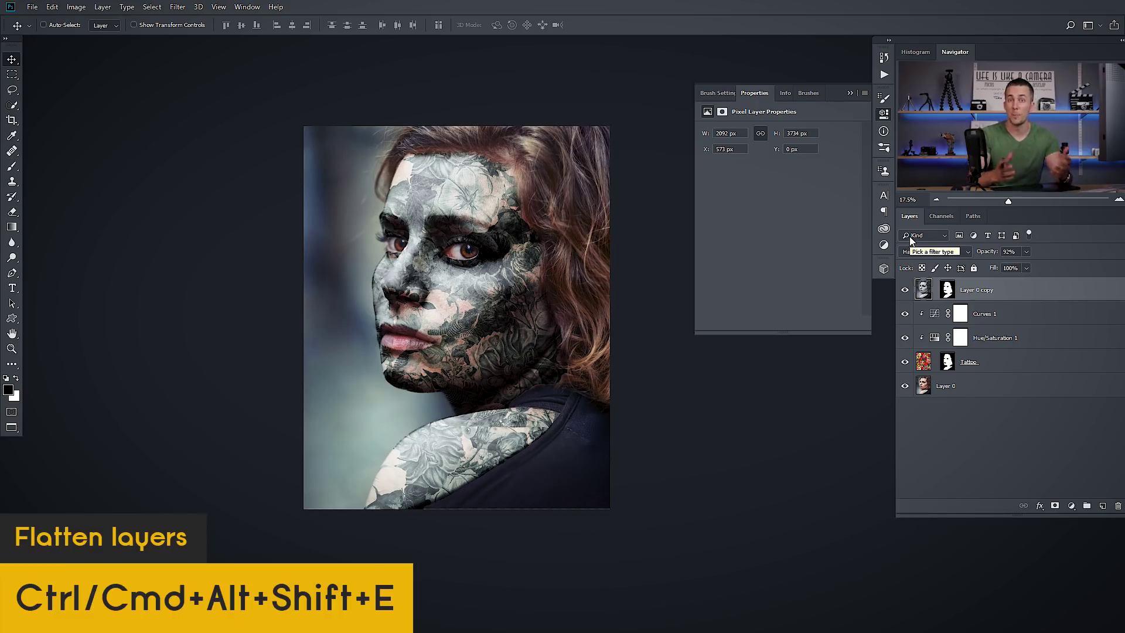
pyautogui.hotkey('ctrl', 'alt', 'shift', 'e')
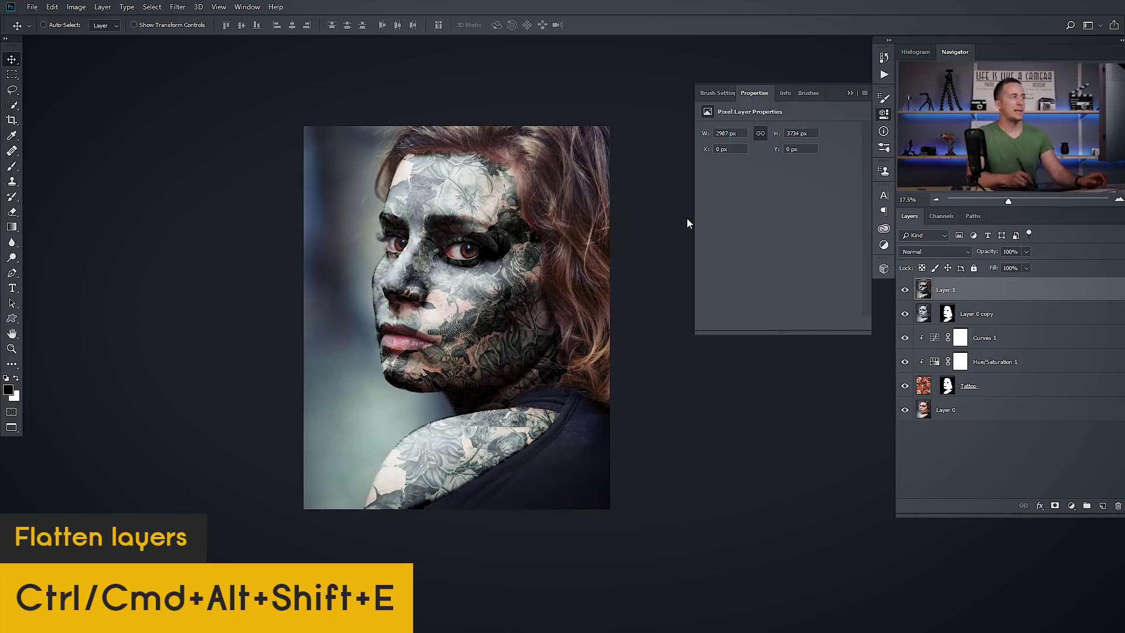
pyautogui.click(177, 7)
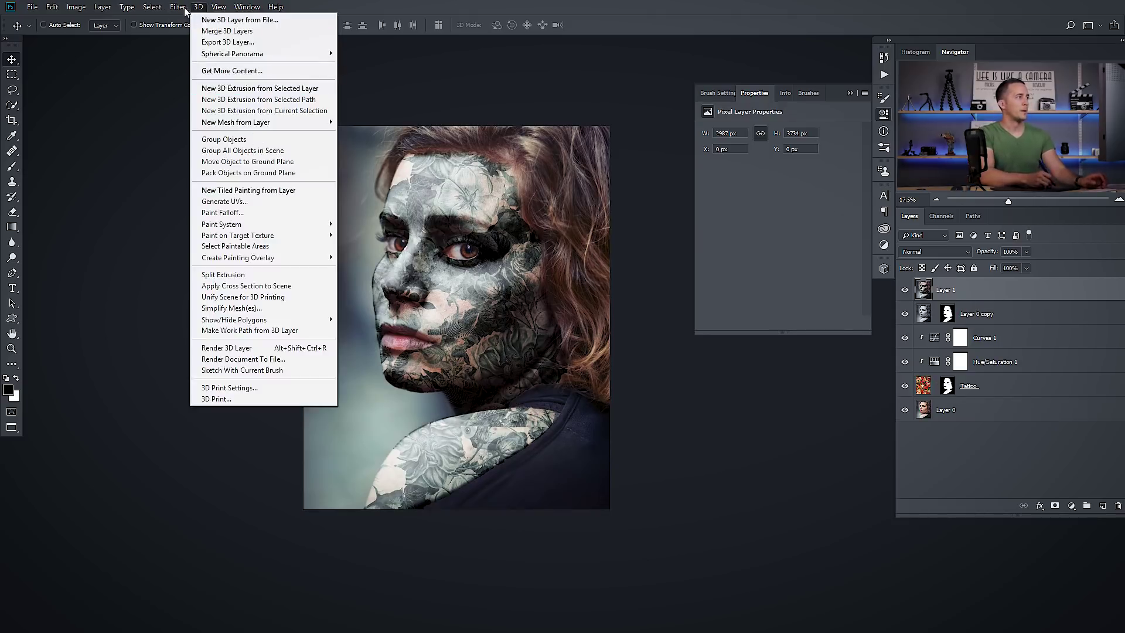
# - In the Camera Raw Filter, raise contrast to +13, brighten shadows and deepen blacks
pyautogui.click(218, 81)
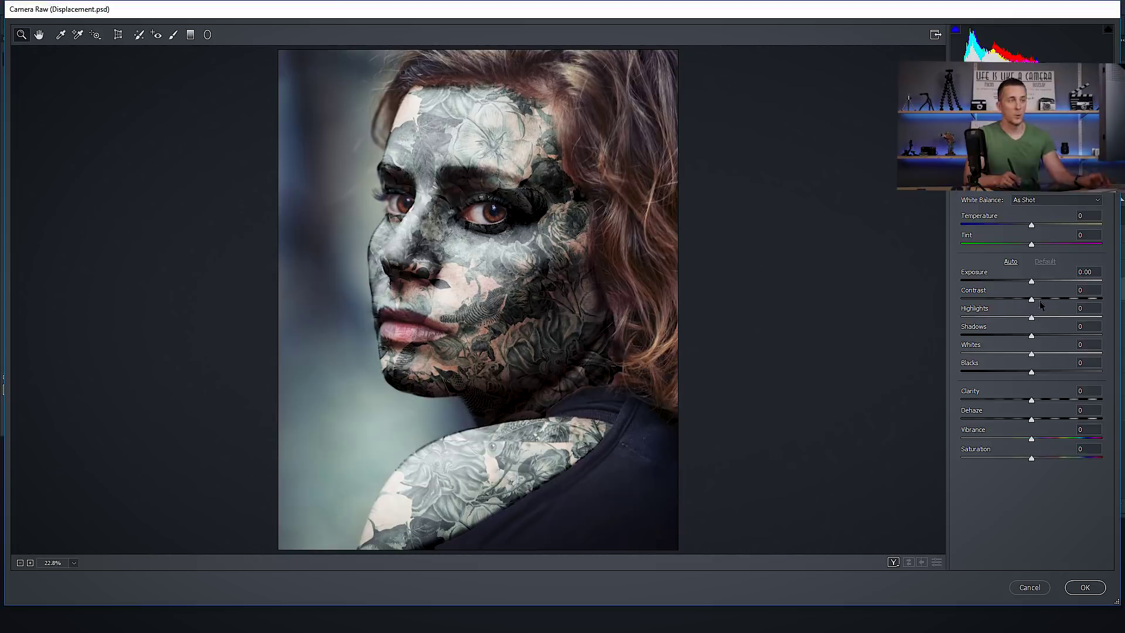
pyautogui.moveTo(1031, 299); pyautogui.dragTo(1057, 336)
pyautogui.moveTo(1031, 372); pyautogui.dragTo(1048, 402)
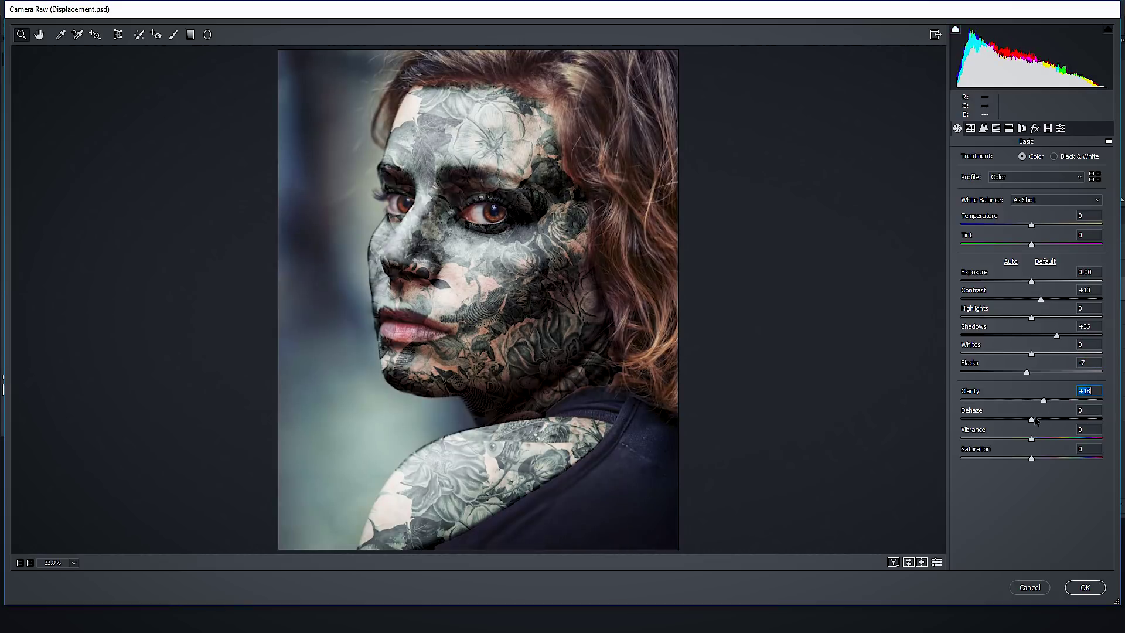
# - Add a -16 edge vignette and lower the sharpening radius to 0.7
pyautogui.click(1035, 128)
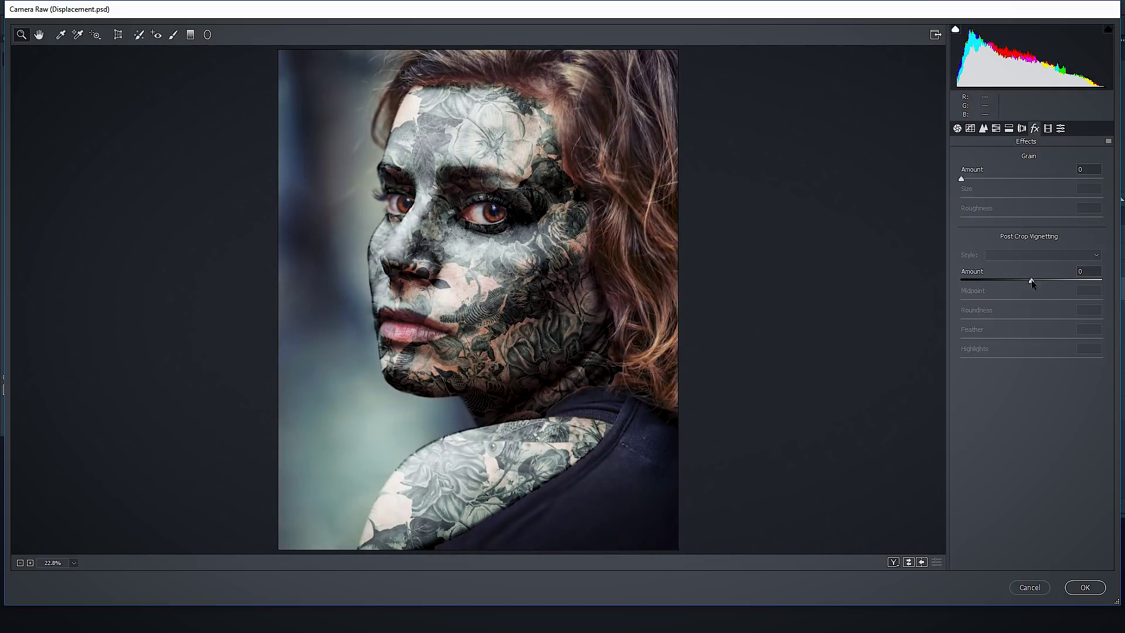
pyautogui.moveTo(1032, 281); pyautogui.dragTo(1021, 282)
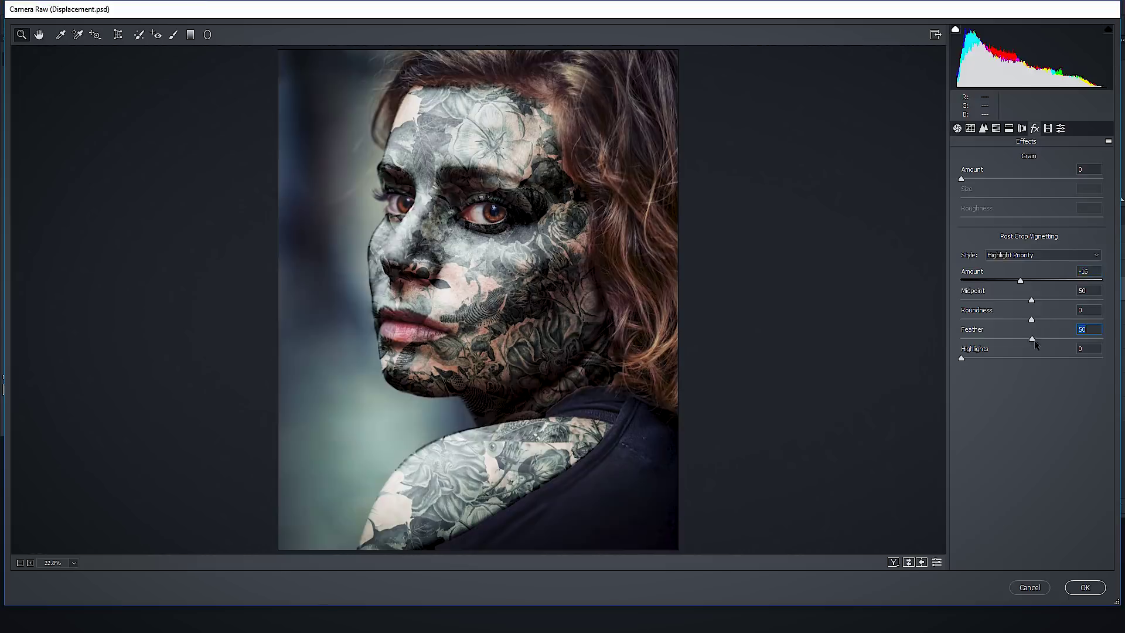
pyautogui.click(984, 129)
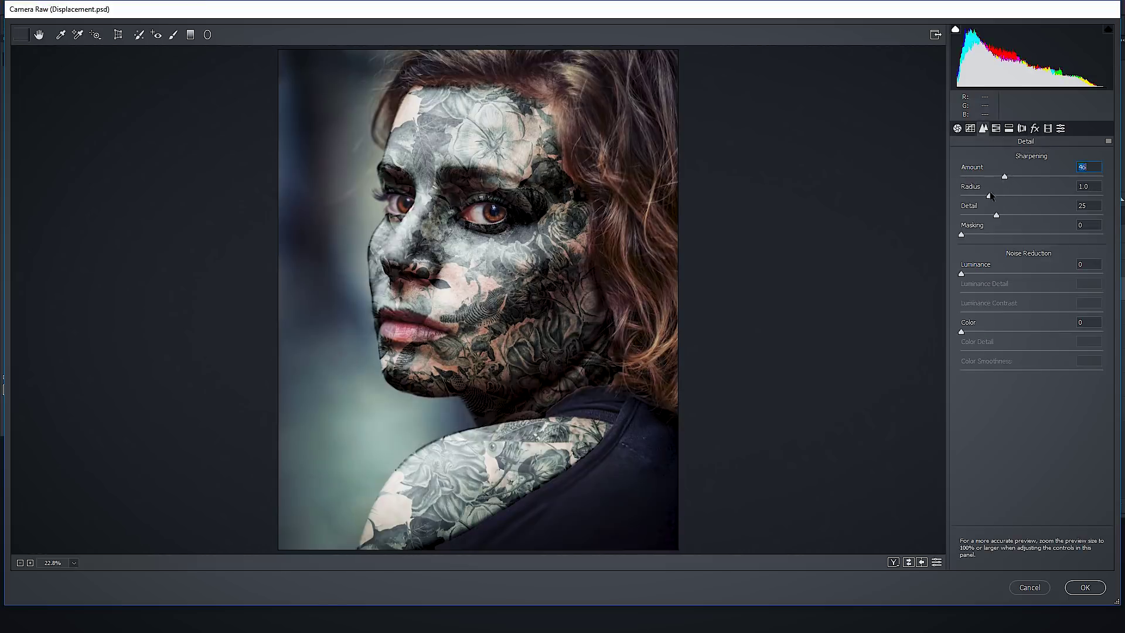
pyautogui.moveTo(989, 196); pyautogui.dragTo(978, 197)
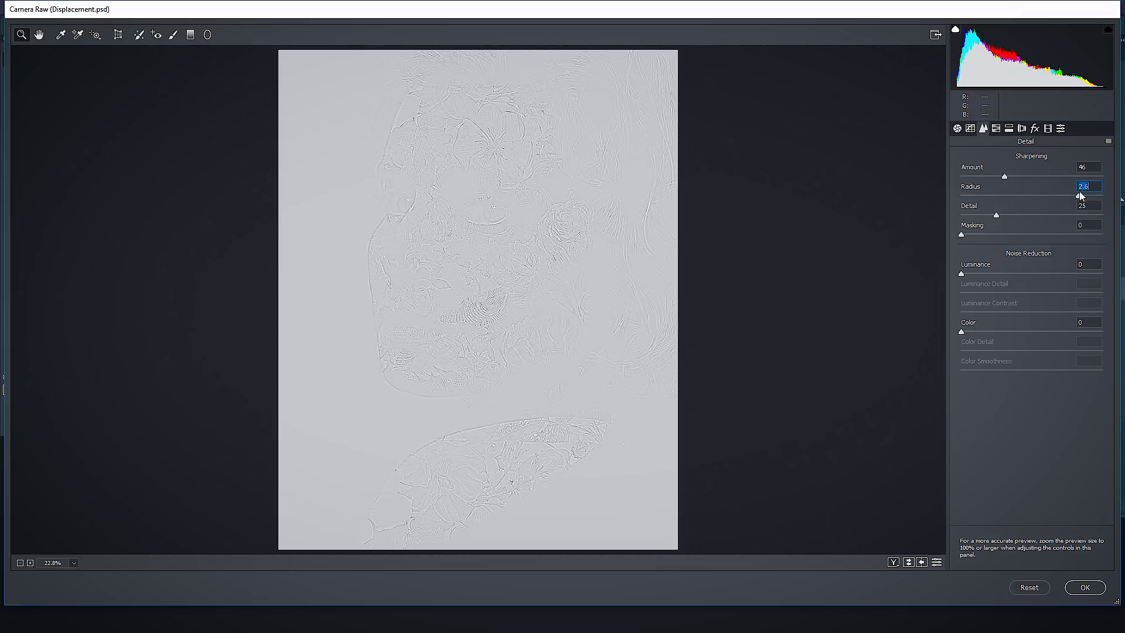
pyautogui.moveTo(1080, 193); pyautogui.dragTo(1026, 177)
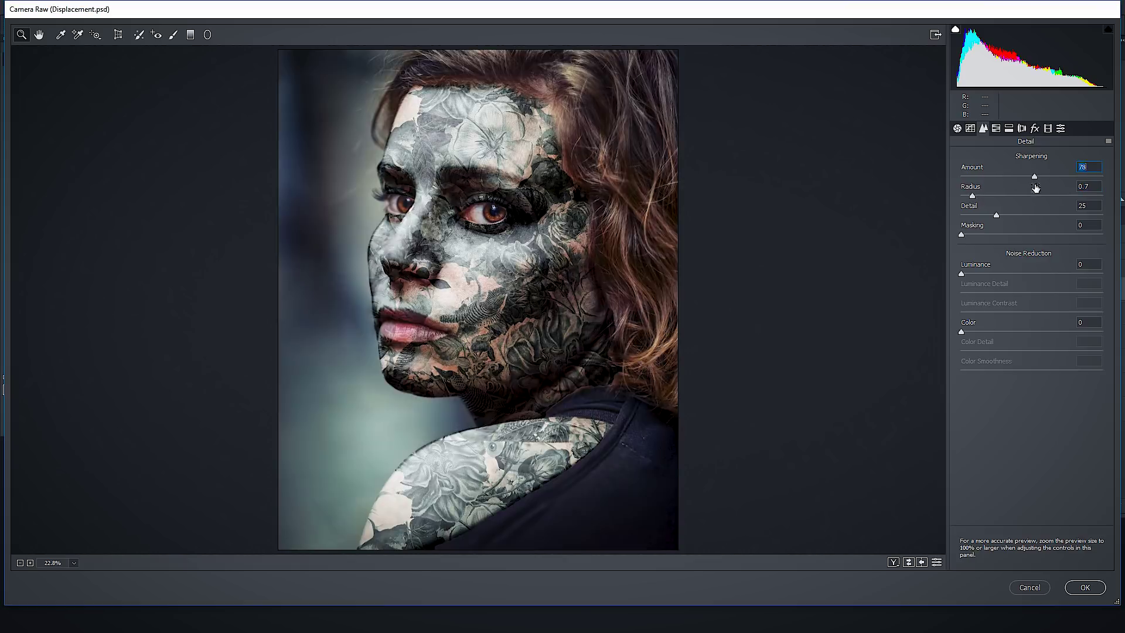
# - Split-tone the shadows teal-blue at hue 207 with a slight highlight tint
pyautogui.click(1019, 130)
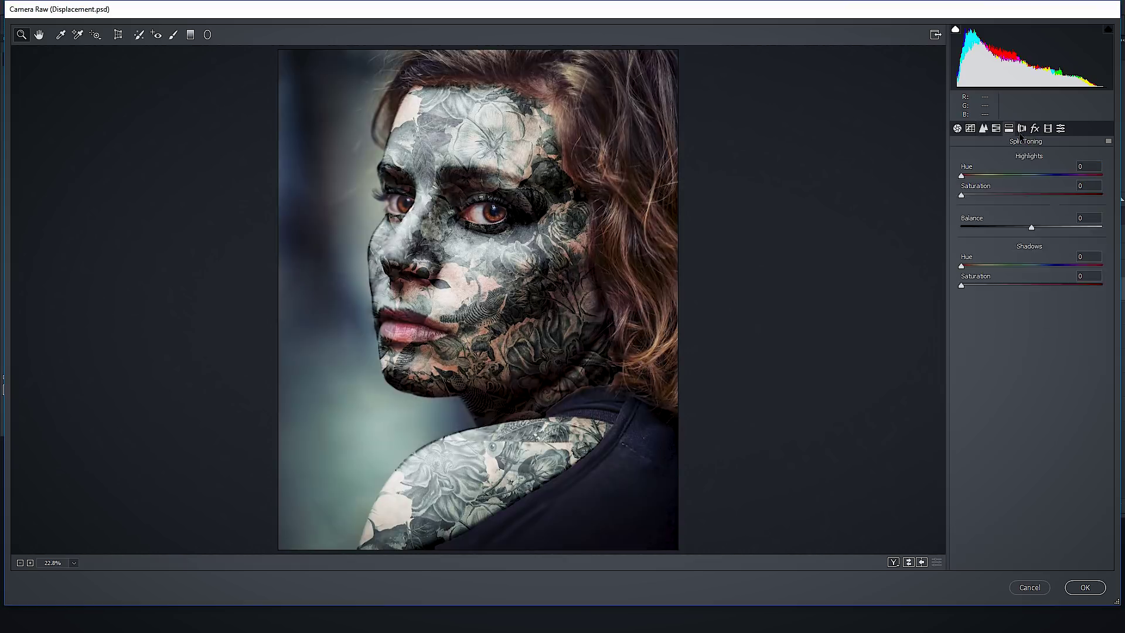
pyautogui.click(1046, 265)
pyautogui.moveTo(965, 286); pyautogui.dragTo(1043, 269)
pyautogui.click(1036, 266)
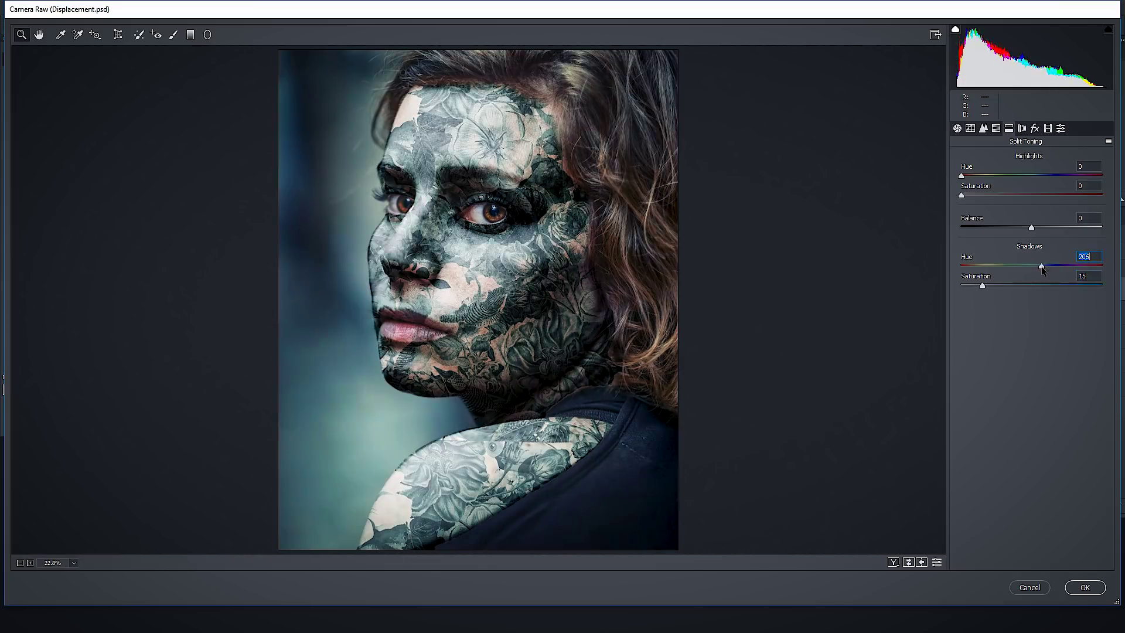
pyautogui.moveTo(975, 197)
pyautogui.mouseDown()
pyautogui.moveTo(984, 200)
pyautogui.moveTo(971, 177)
pyautogui.mouseUp()
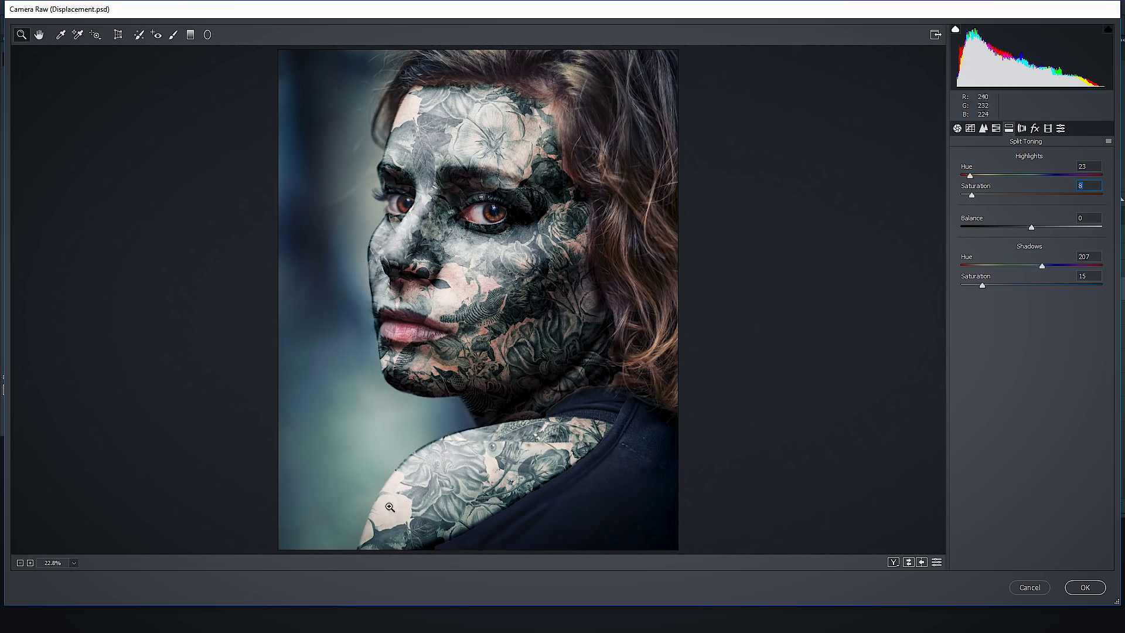
pyautogui.moveTo(969, 200); pyautogui.dragTo(941, 201)
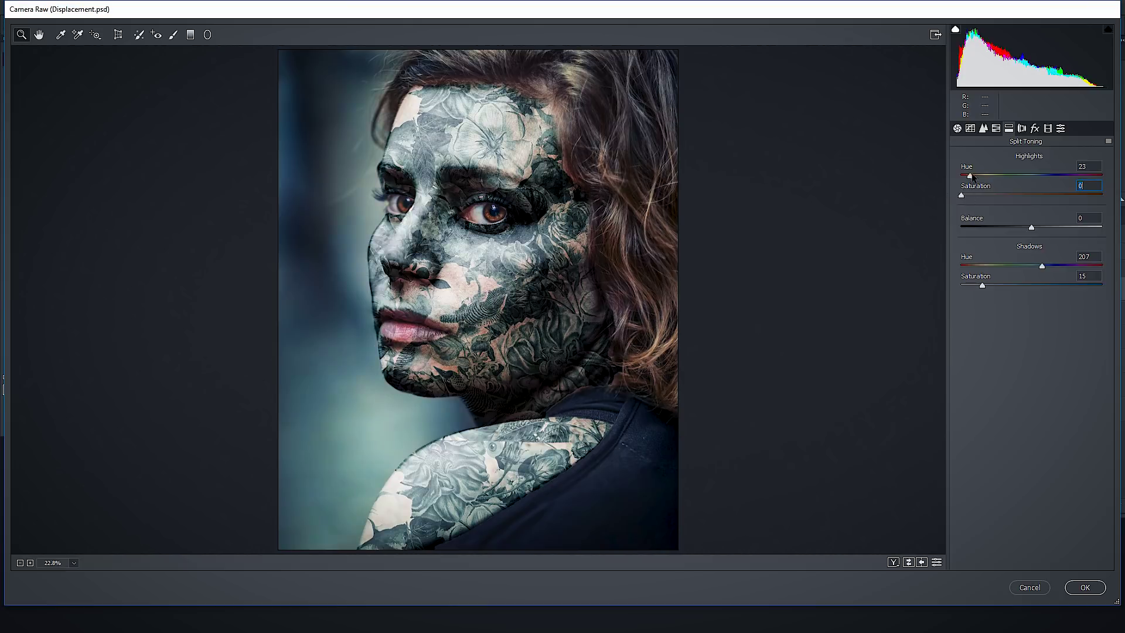
pyautogui.moveTo(981, 285); pyautogui.dragTo(884, 286)
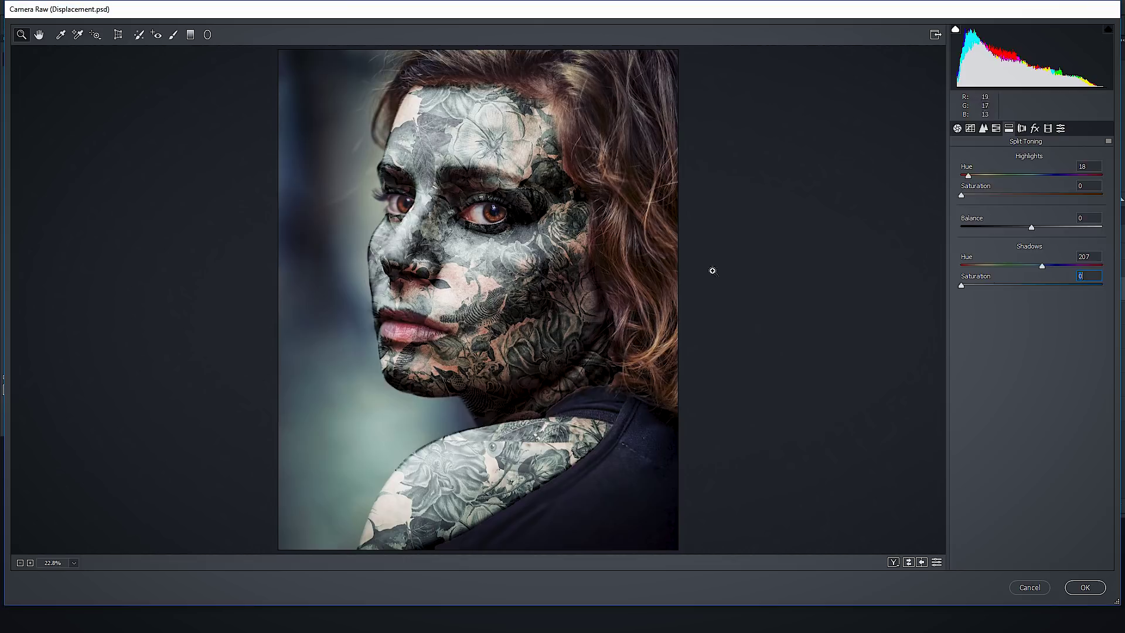
pyautogui.moveTo(955, 286); pyautogui.dragTo(985, 286)
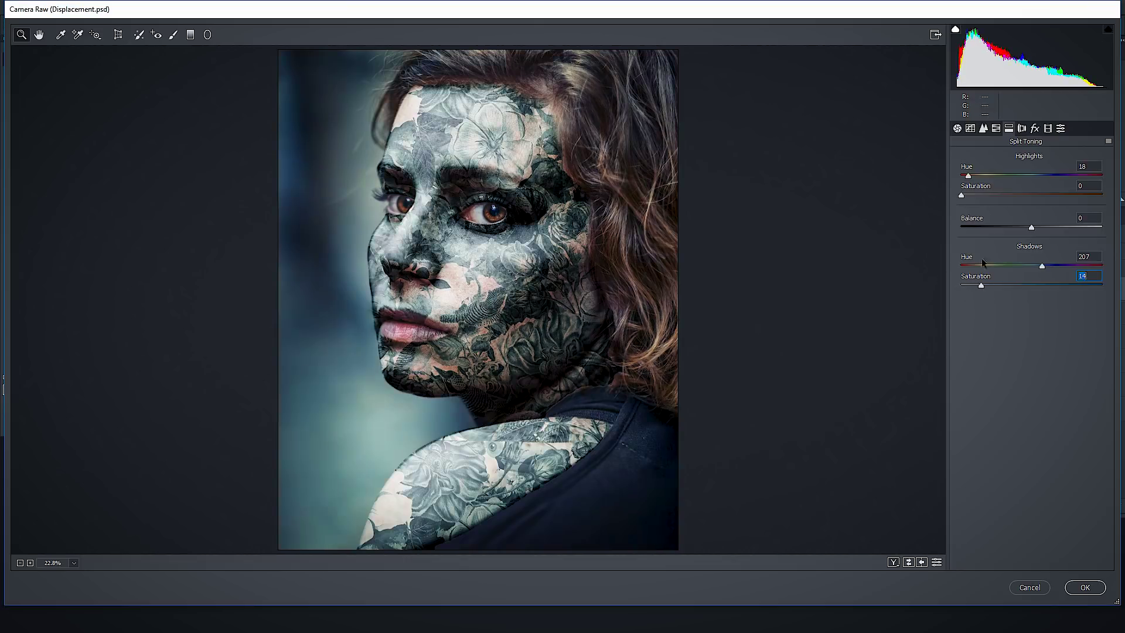
pyautogui.moveTo(964, 199); pyautogui.dragTo(979, 177)
# - Cool the white balance slightly, set Clarity to +25, and apply the Camera Raw edits
pyautogui.click(958, 129)
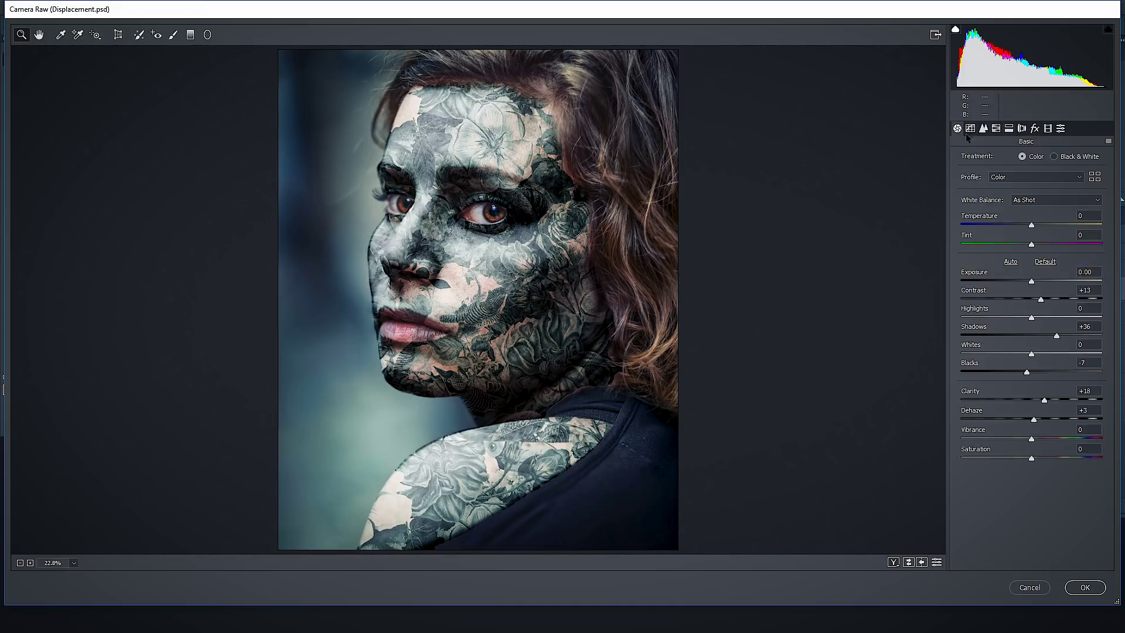
pyautogui.moveTo(1032, 227); pyautogui.dragTo(1033, 228)
pyautogui.moveTo(1044, 401); pyautogui.dragTo(1048, 400)
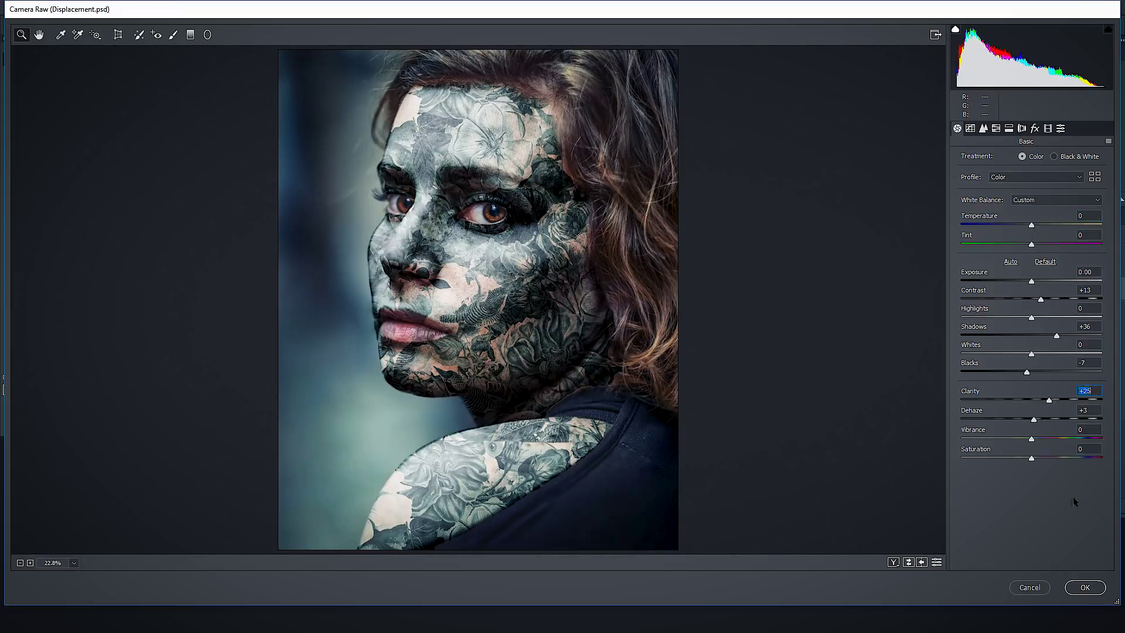
pyautogui.click(1085, 587)
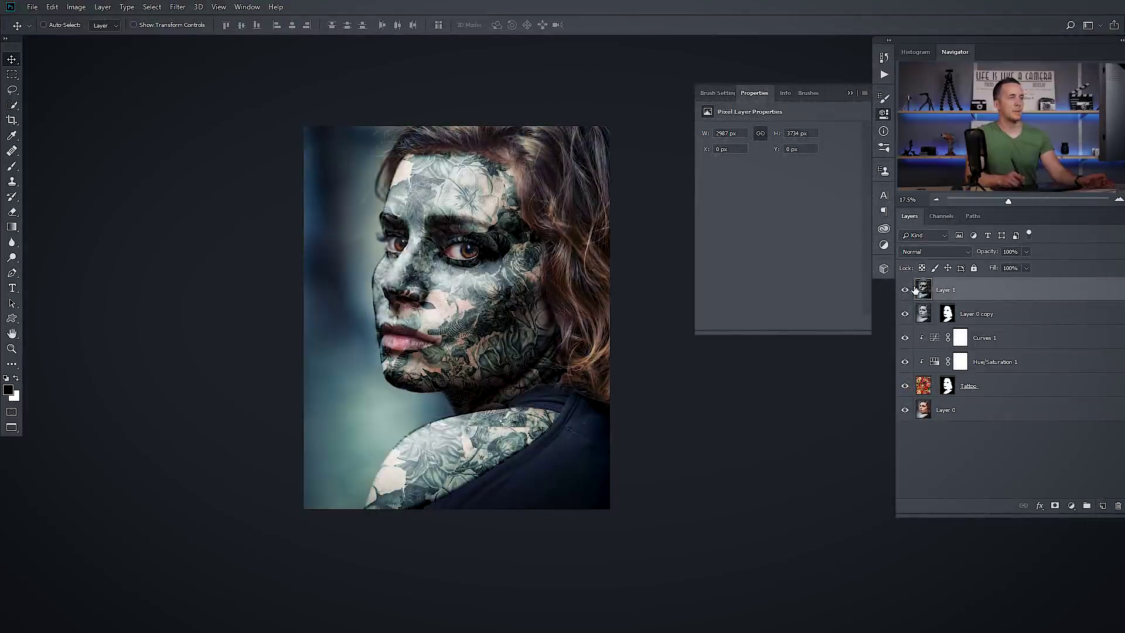
pyautogui.click(905, 289)
pyautogui.click(905, 290)
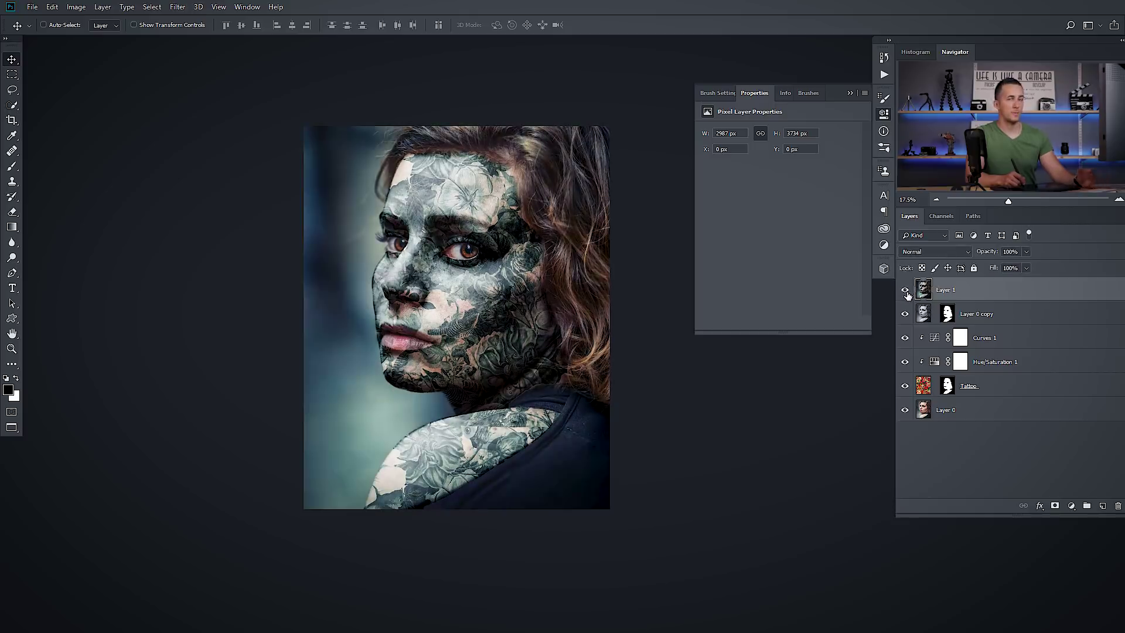
pyautogui.keyDown('alt'); pyautogui.click(905, 410); pyautogui.keyUp('alt')
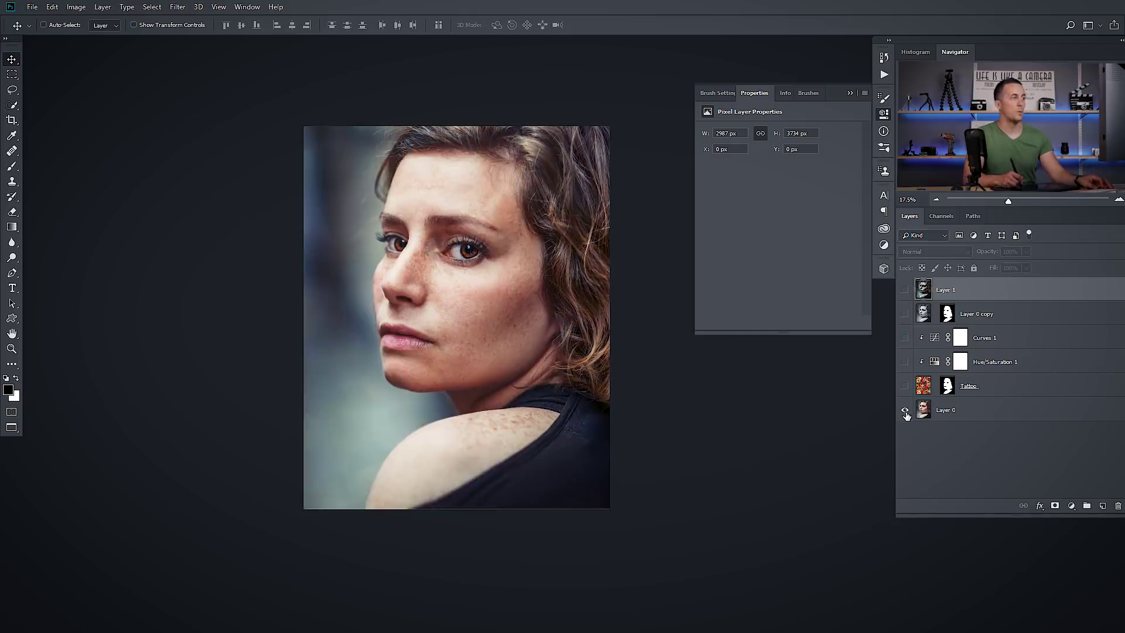
pyautogui.keyDown('alt'); pyautogui.click(905, 413); pyautogui.keyUp('alt')
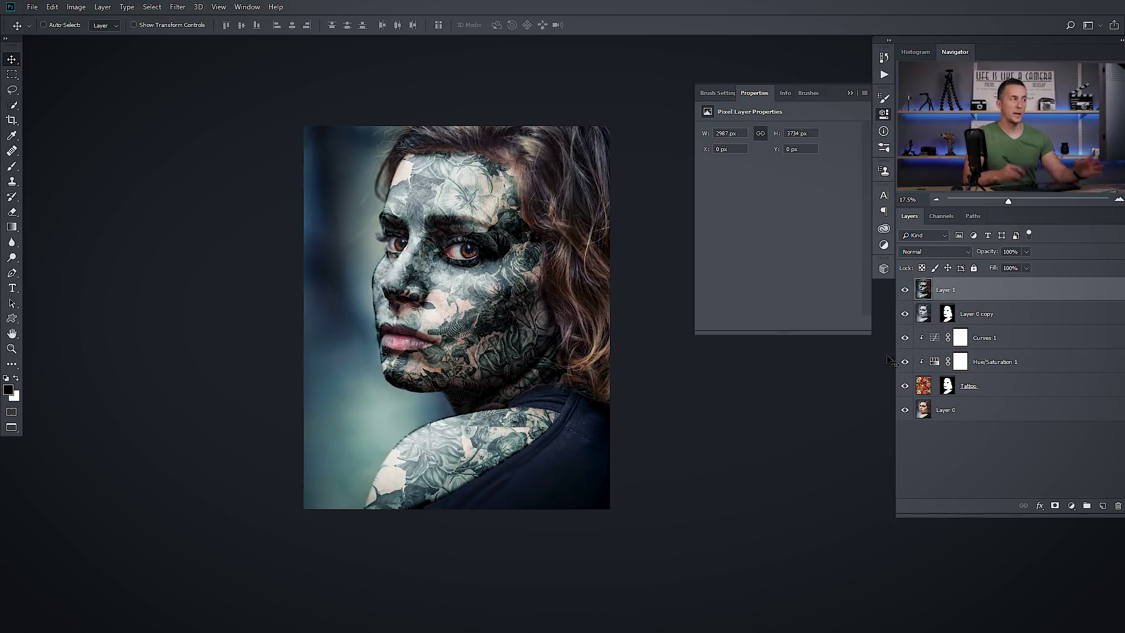
pyautogui.keyDown('alt'); pyautogui.click(905, 413); pyautogui.keyUp('alt')
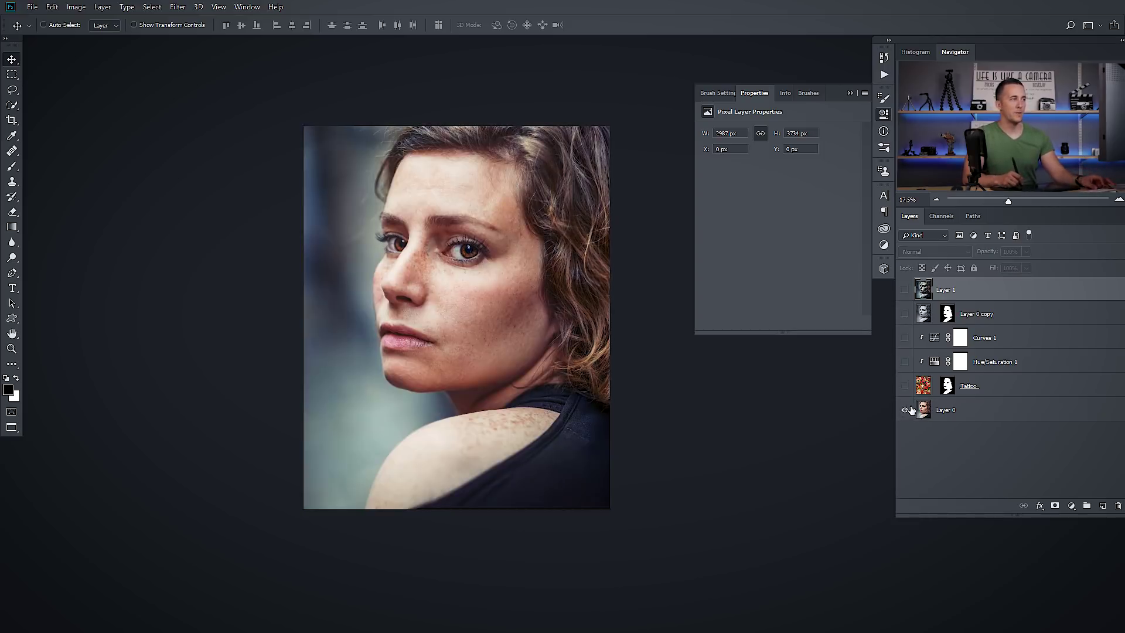
pyautogui.keyDown('alt'); pyautogui.click(910, 409); pyautogui.keyUp('alt')
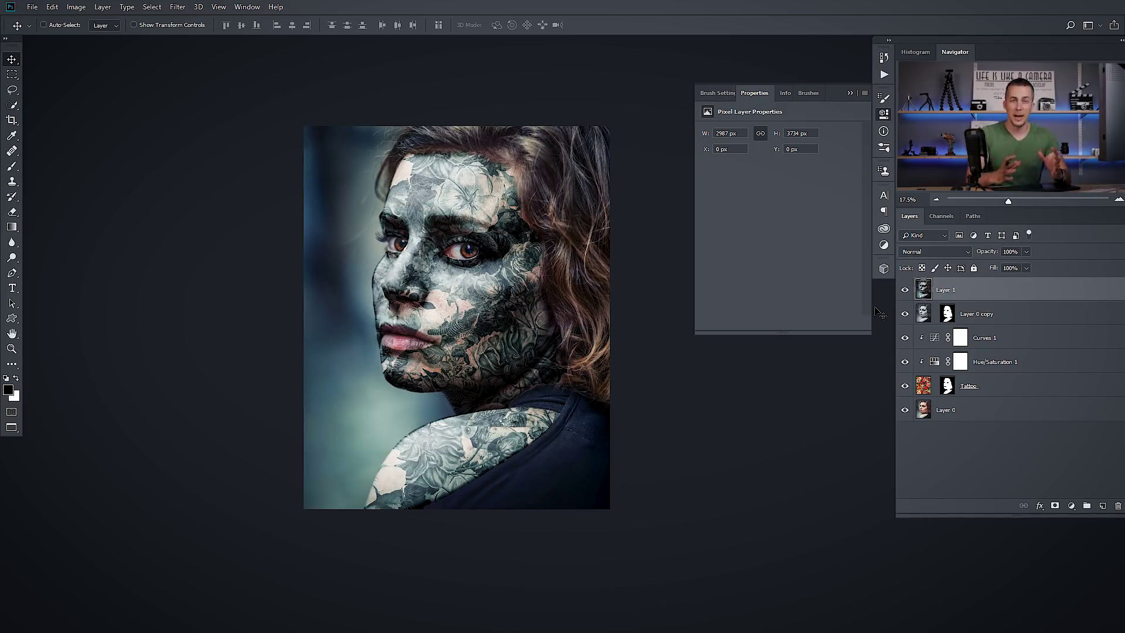